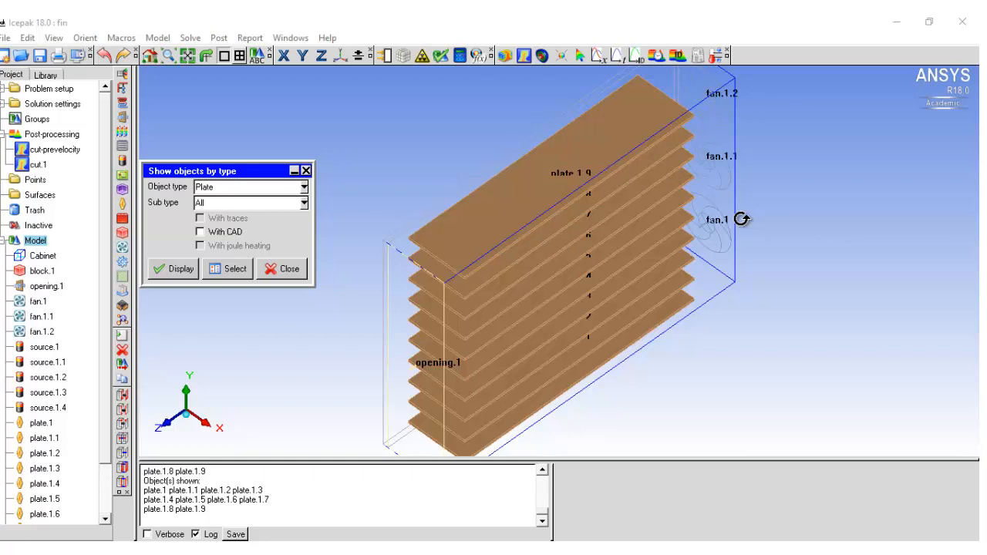
# Dismiss the object display dialog and create a new project named fin_1 in the E:/ansys directory.
pyautogui.click(307, 171)
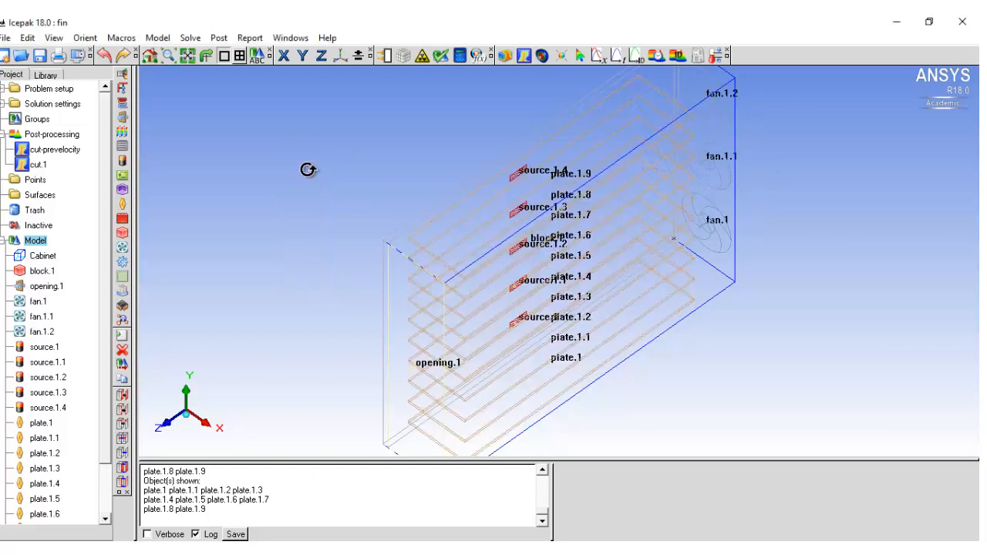
pyautogui.click(4, 38)
pyautogui.click(25, 54)
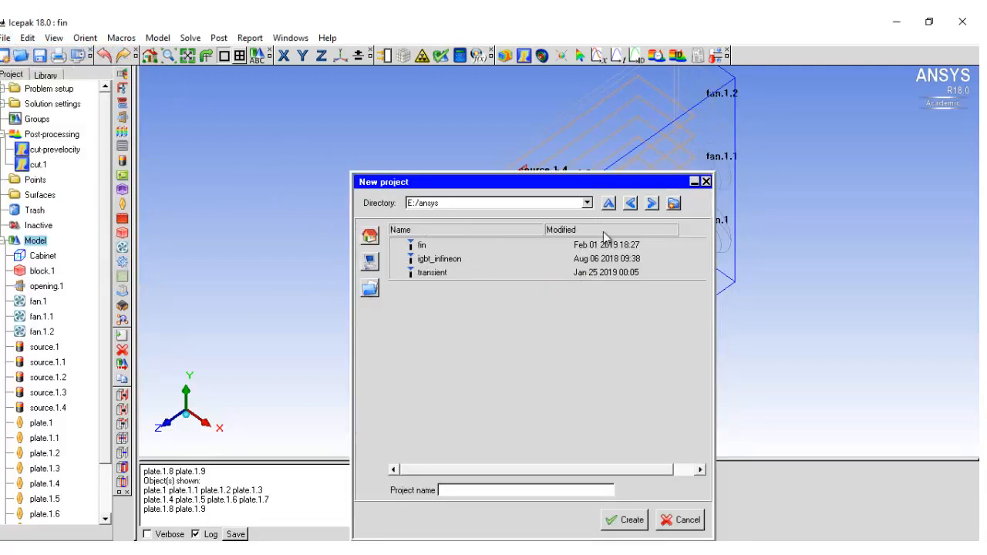
pyautogui.click(542, 492)
pyautogui.write('fin_1')
pyautogui.click(627, 522)
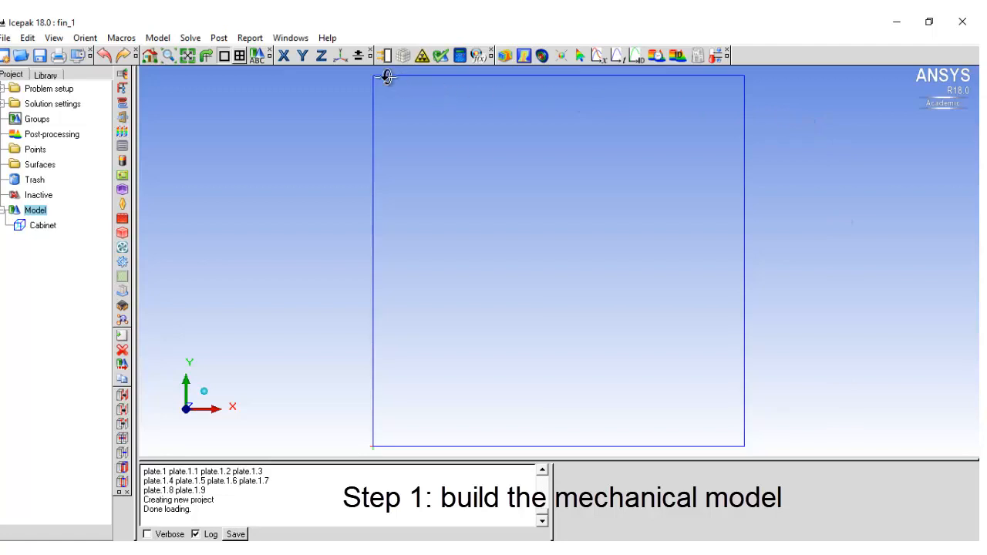
# Switch the model to an isometric view and select the cabinet.
pyautogui.click(341, 57)
pyautogui.scroll(4, 506, 267)
pyautogui.scroll(-6, 506, 268)
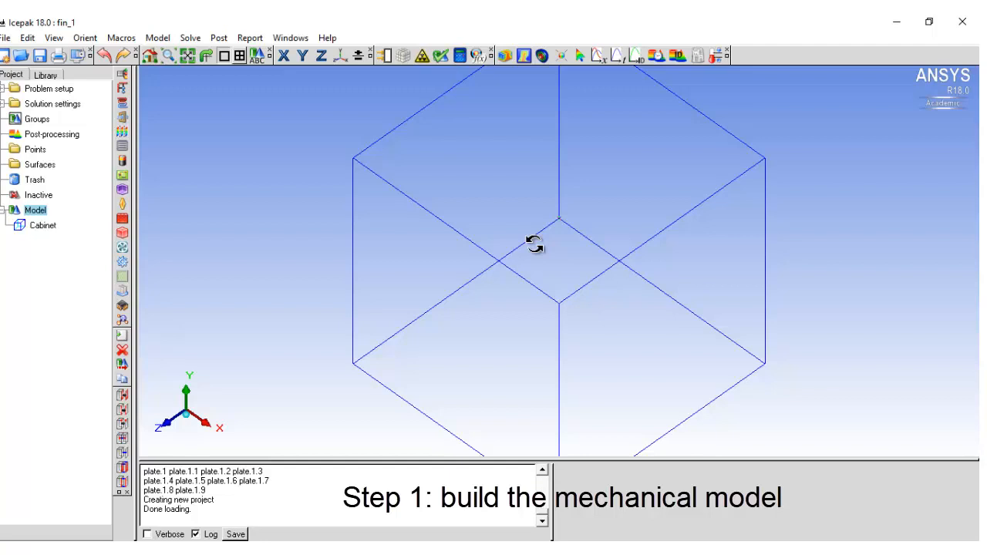
pyautogui.click(40, 228)
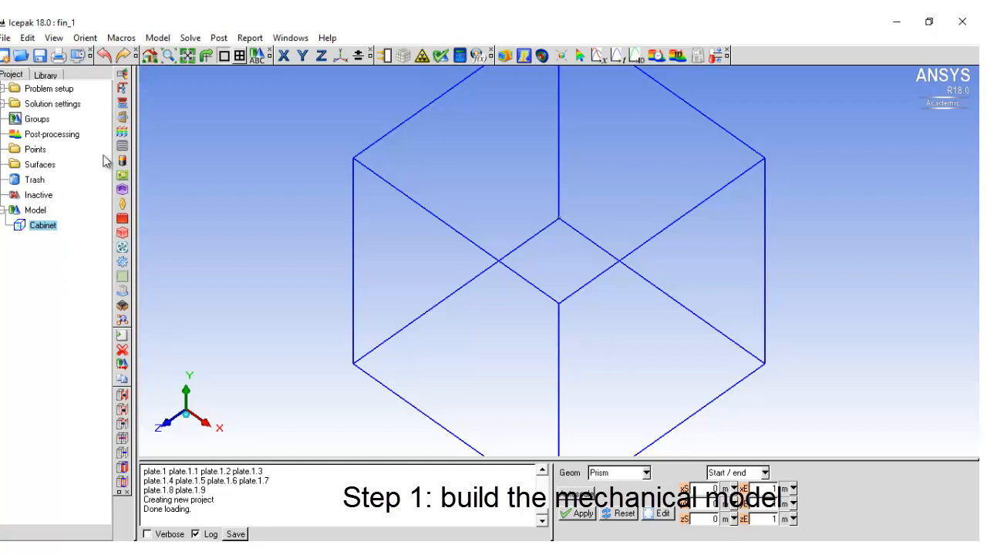
pyautogui.doubleClick(38, 225)
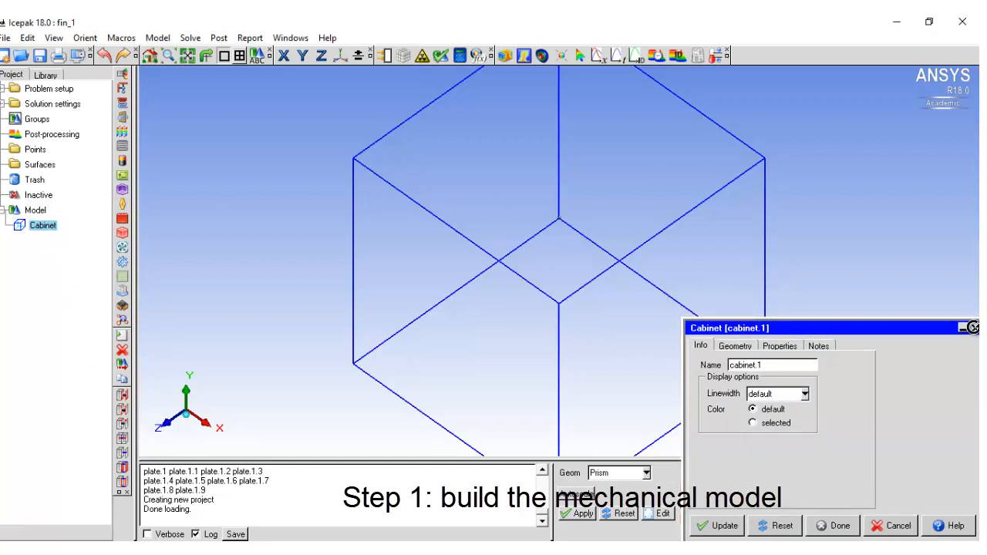
pyautogui.click(972, 327)
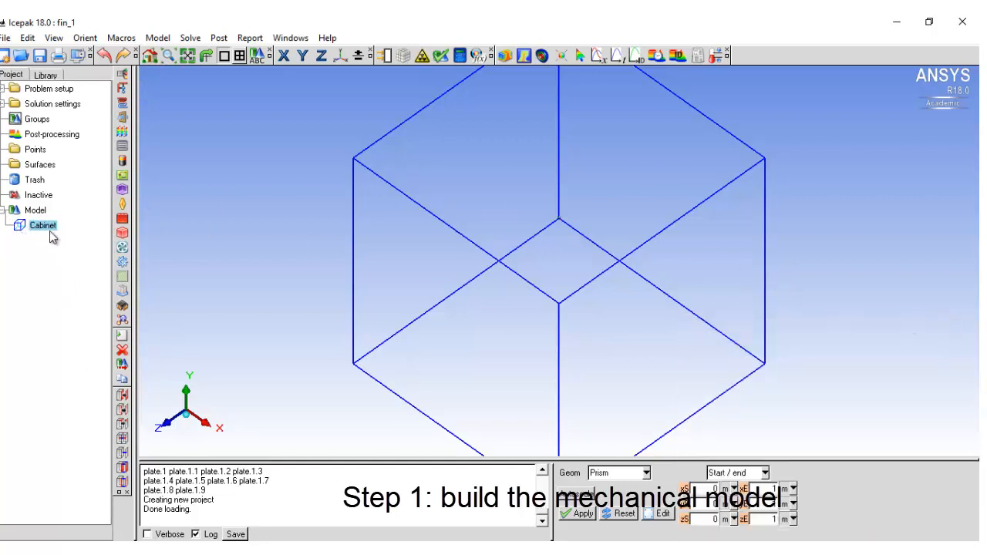
pyautogui.click(122, 337)
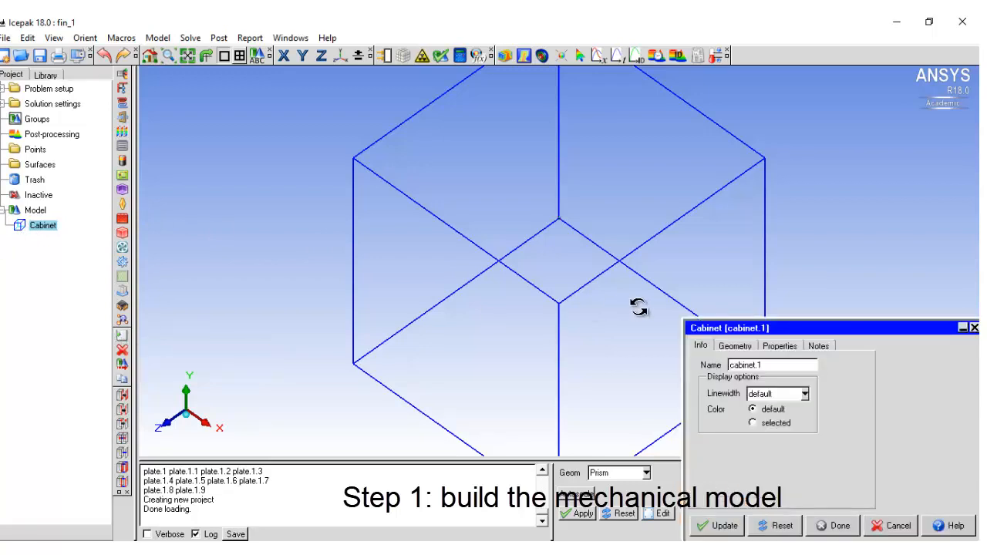
pyautogui.click(974, 328)
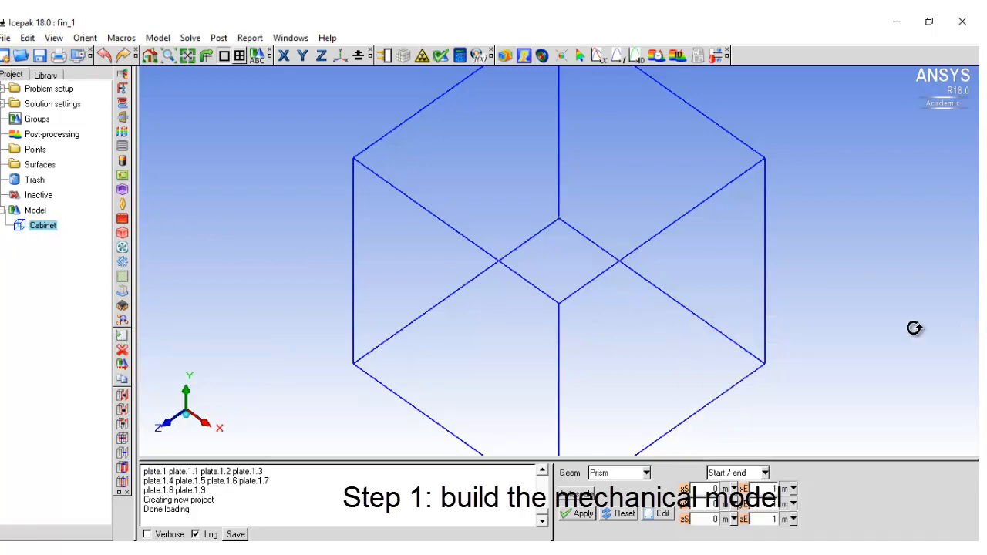
# Resize the cabinet by setting its end coordinates to xE 0.075 m, yE 0.25 m and zE 0.356 m.
pyautogui.doubleClick(18, 229)
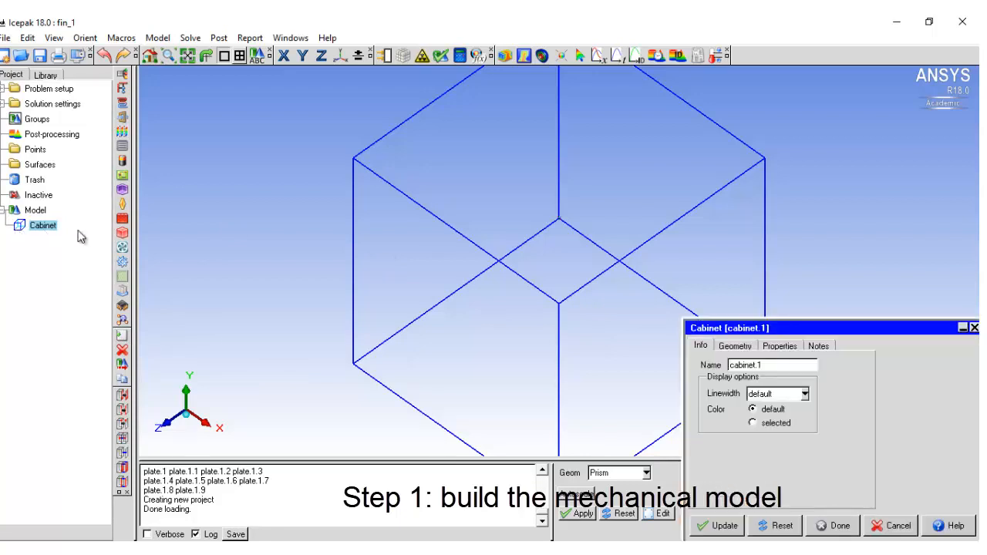
pyautogui.moveTo(825, 331); pyautogui.dragTo(684, 219)
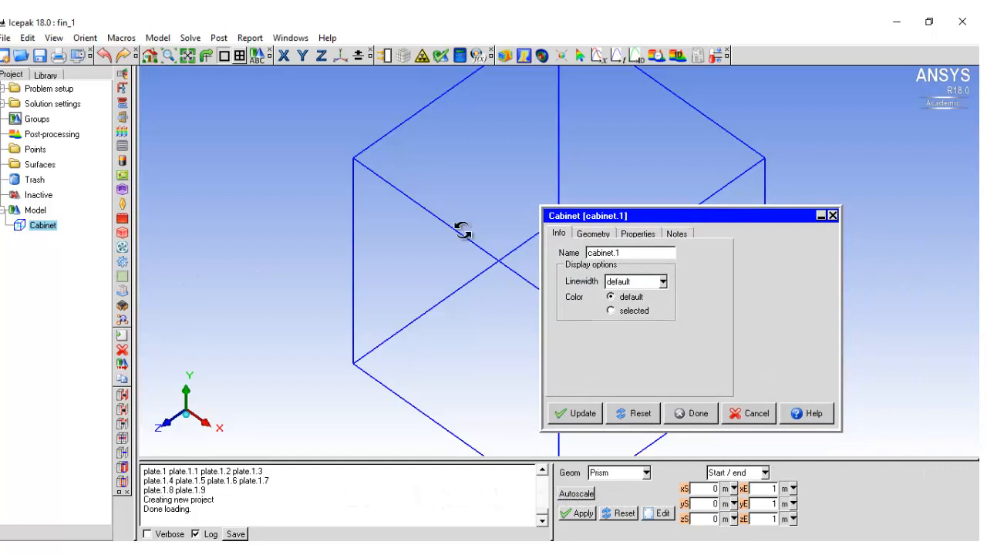
pyautogui.click(593, 235)
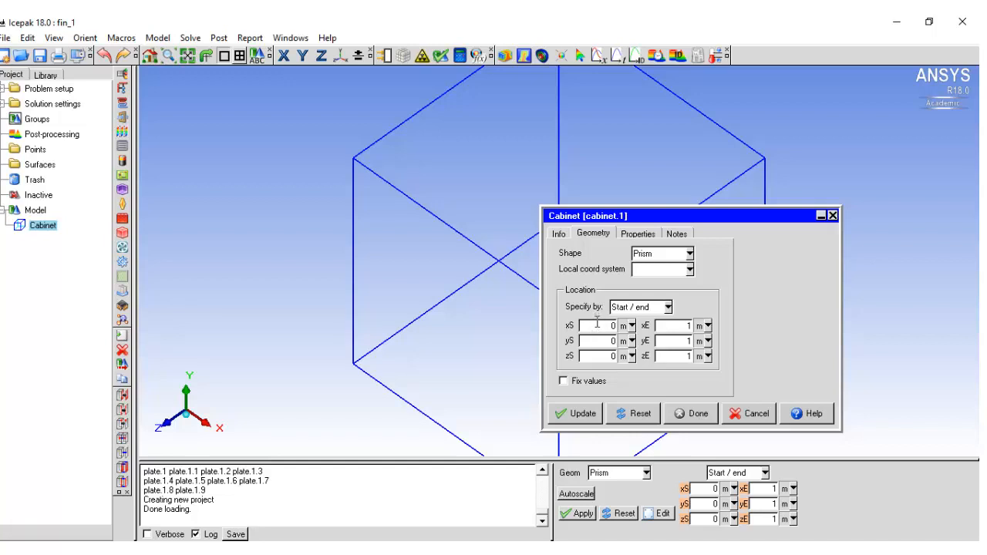
pyautogui.doubleClick(677, 325)
pyautogui.write('0.075')
pyautogui.doubleClick(677, 347)
pyautogui.write('0.25')
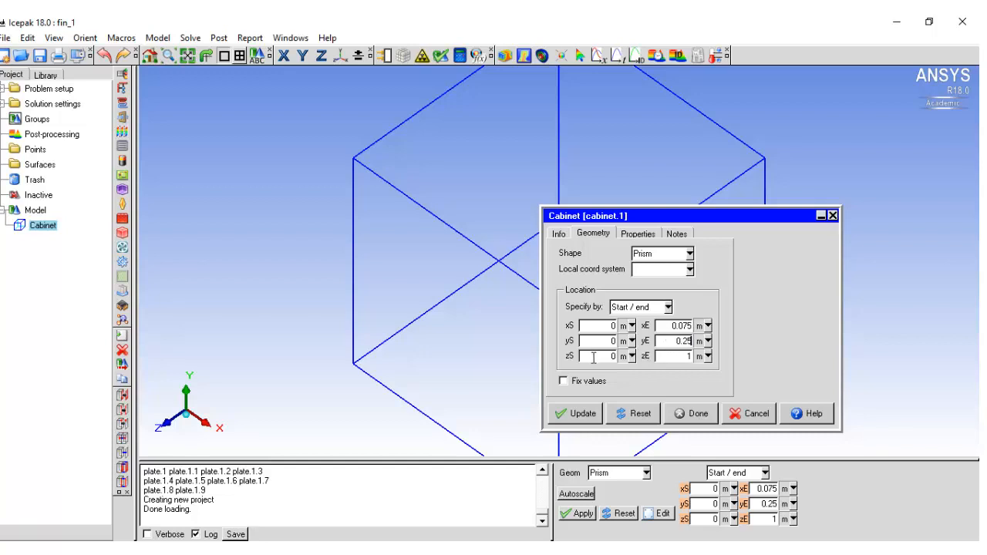
pyautogui.click(689, 357)
pyautogui.write('0.356')
pyautogui.click(569, 415)
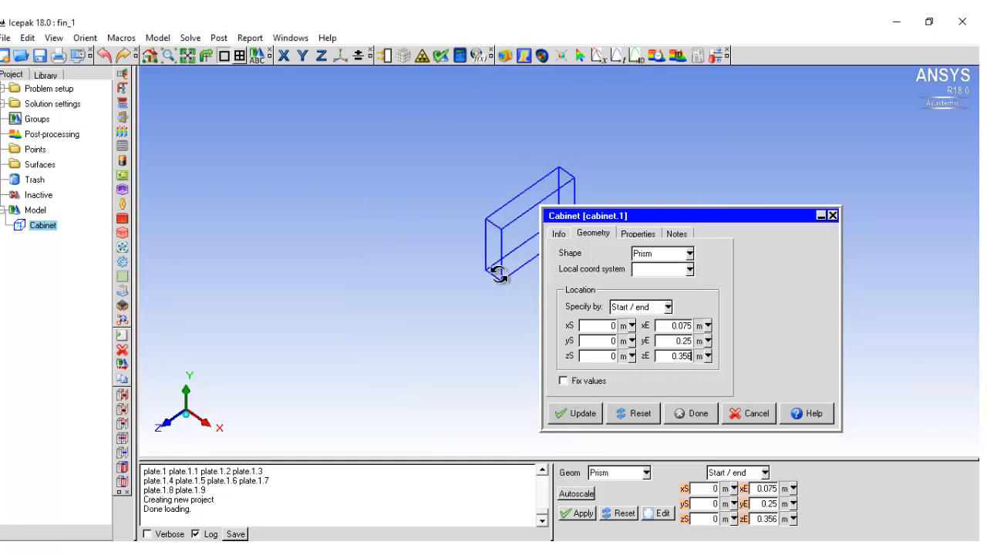
pyautogui.click(692, 414)
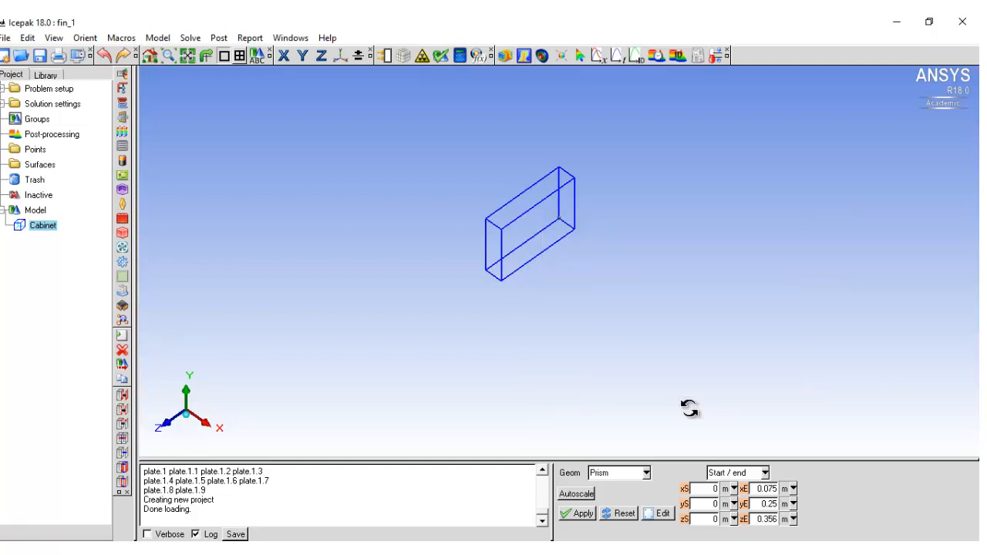
# Add a block to the cabinet and set its x extent from 0 to 0.006 m.
pyautogui.click(187, 57)
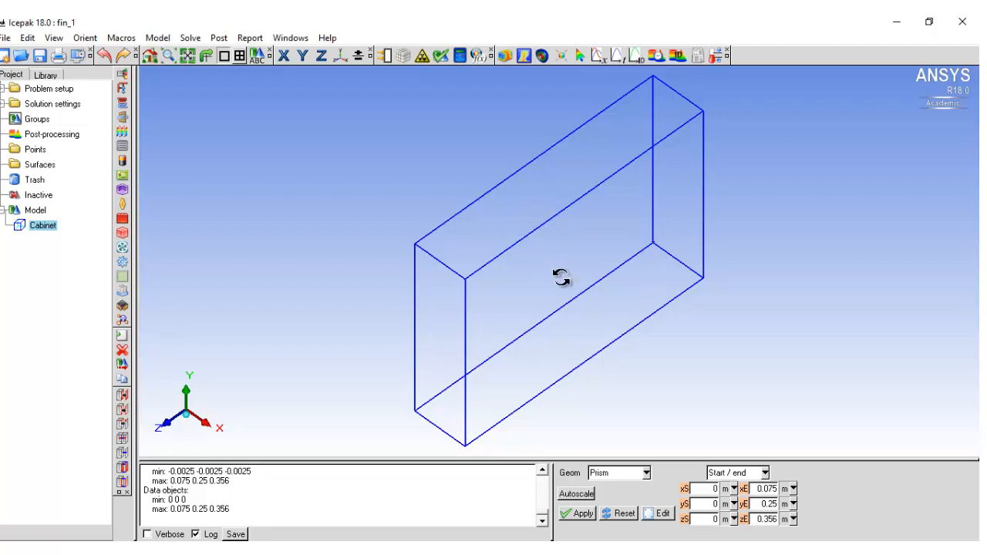
pyautogui.click(122, 233)
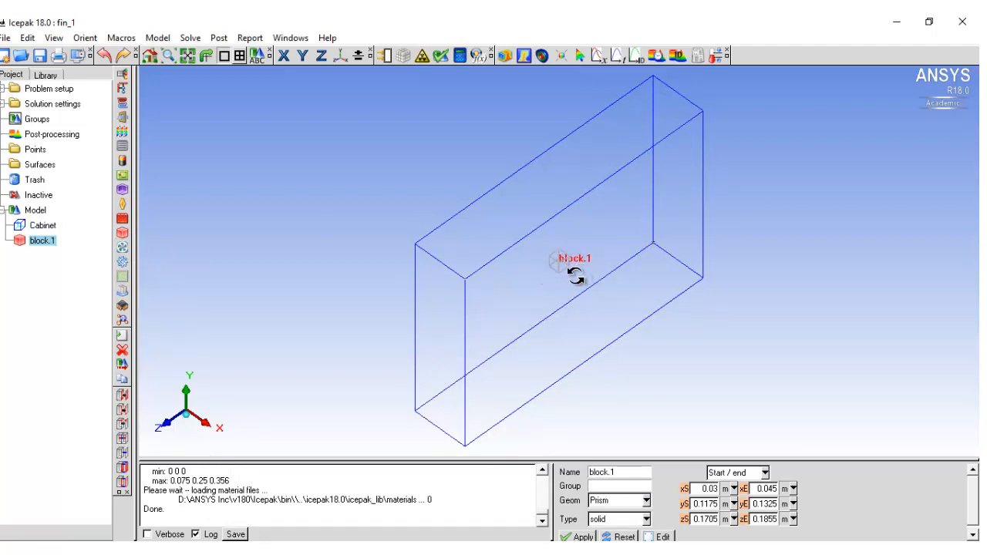
pyautogui.doubleClick(42, 241)
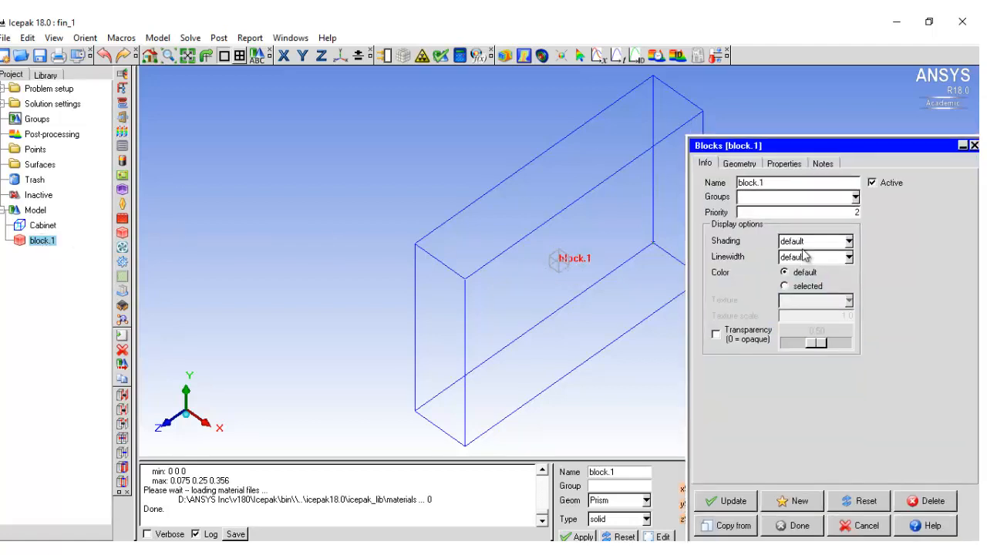
pyautogui.click(729, 165)
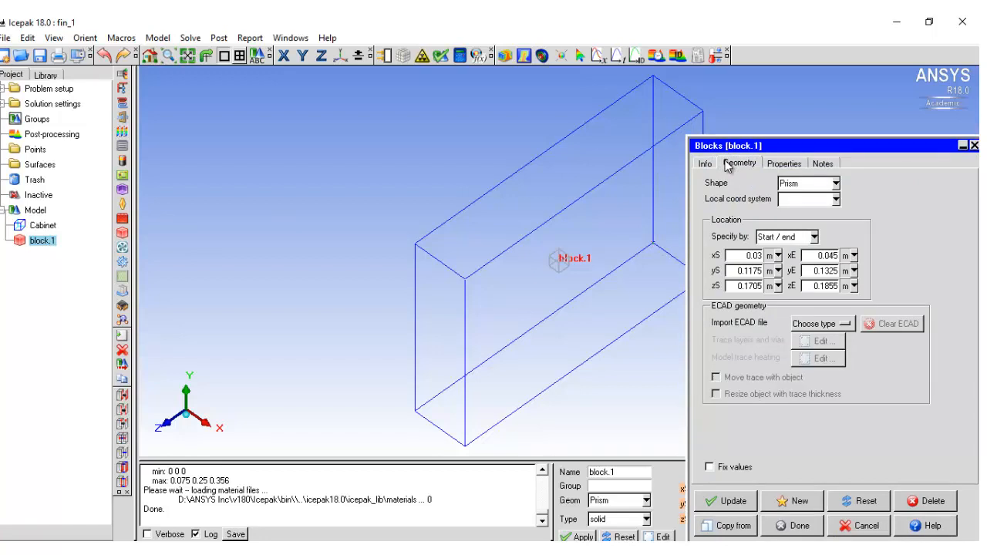
pyautogui.doubleClick(754, 256)
pyautogui.write('0')
pyautogui.doubleClick(824, 257)
pyautogui.write('0.006')
# Set the block's y extent from 0 to 0.25 m and its z extent from 0 to 0.356 m.
pyautogui.doubleClick(739, 271)
pyautogui.write('0')
pyautogui.doubleClick(807, 271)
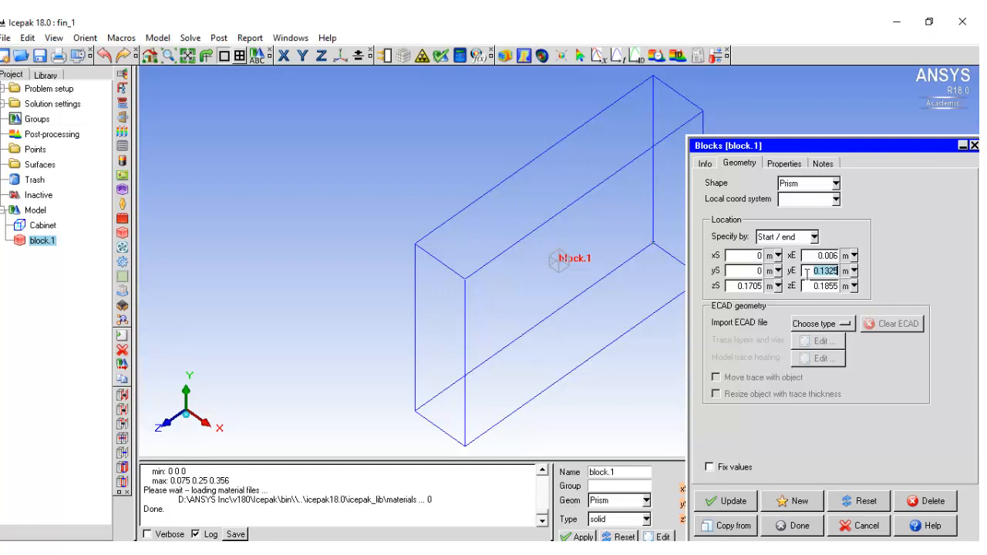
pyautogui.write('0.25')
pyautogui.doubleClick(728, 286)
pyautogui.write('0')
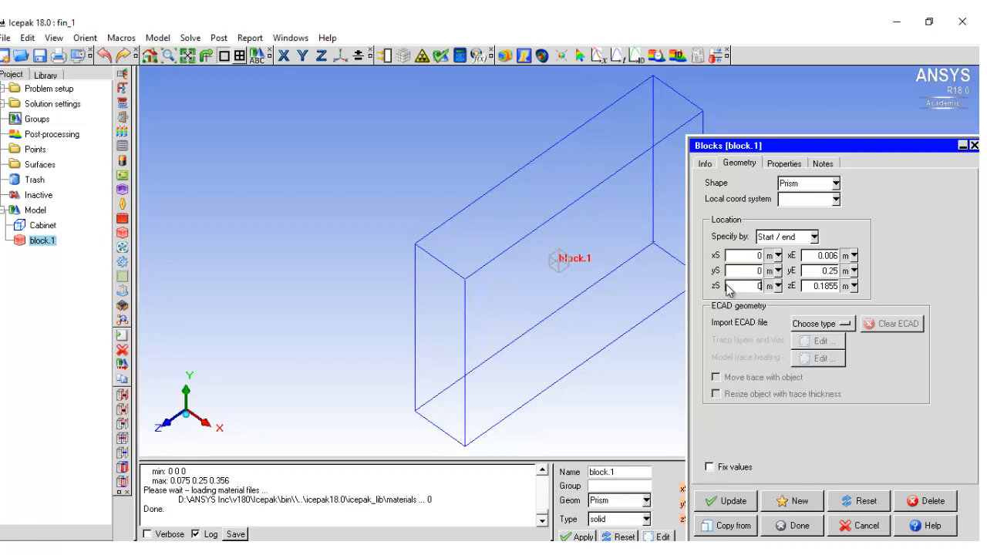
pyautogui.doubleClick(823, 286)
pyautogui.write('0.356')
pyautogui.click(806, 528)
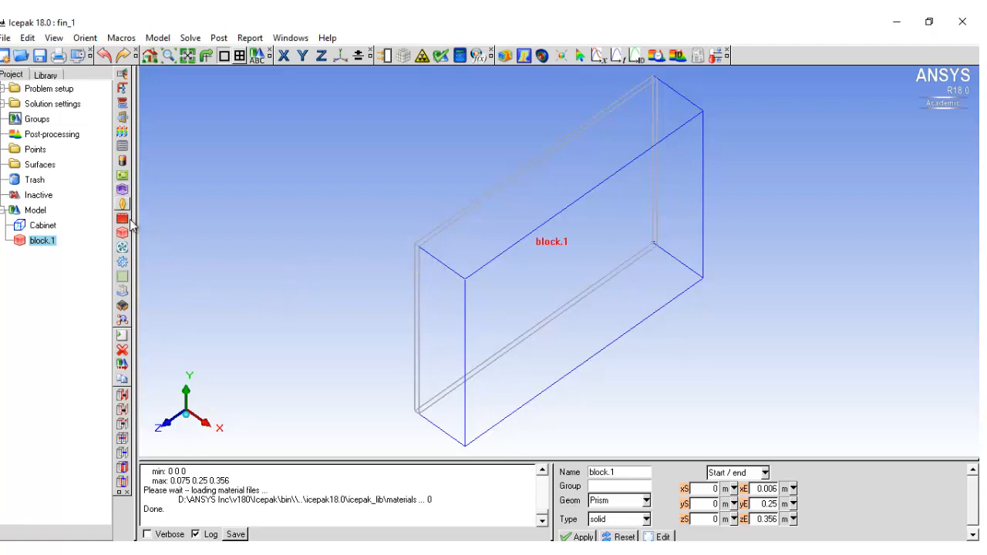
# Add a free rectangular opening in the X-Y plane and set its x extent from 0.006 to 0.075 m.
pyautogui.click(124, 117)
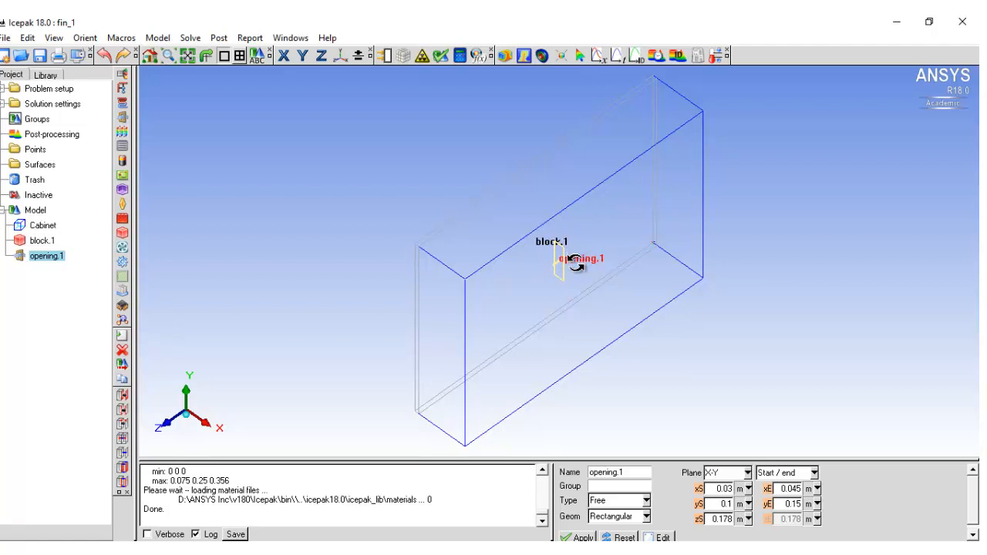
pyautogui.doubleClick(45, 259)
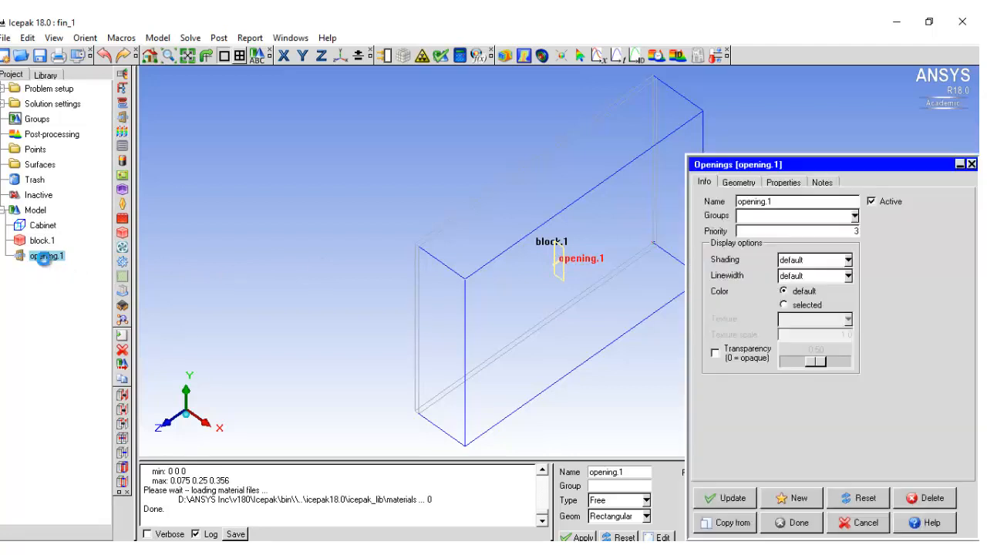
pyautogui.click(753, 192)
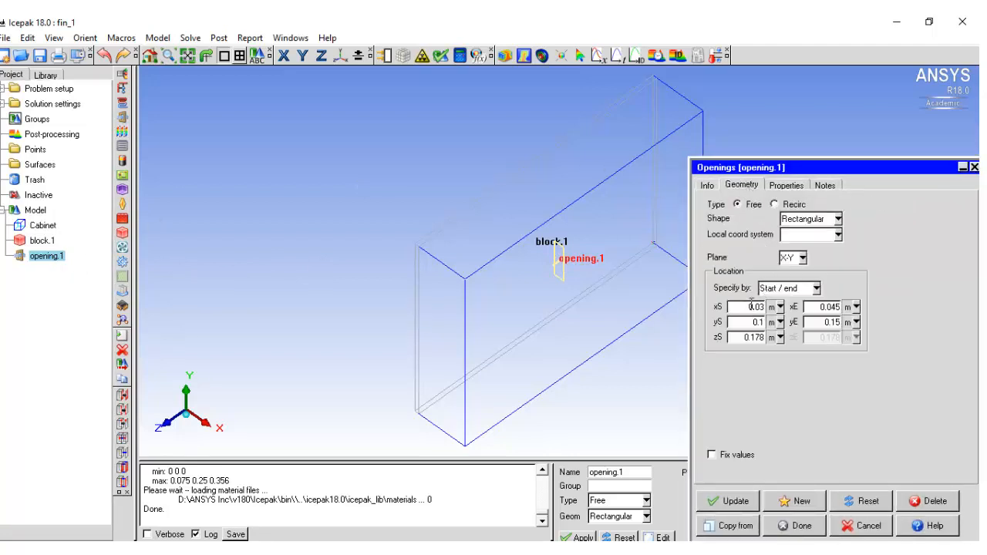
pyautogui.doubleClick(752, 306)
pyautogui.write('0.006')
pyautogui.doubleClick(834, 307)
pyautogui.press('BackSpace')
pyautogui.write('0.075')
# Set the opening's y extent from 0 to 0.25 m and place it at z 0.356 m.
pyautogui.doubleClick(756, 322)
pyautogui.write('0')
pyautogui.doubleClick(831, 322)
pyautogui.write('0.25')
pyautogui.doubleClick(761, 336)
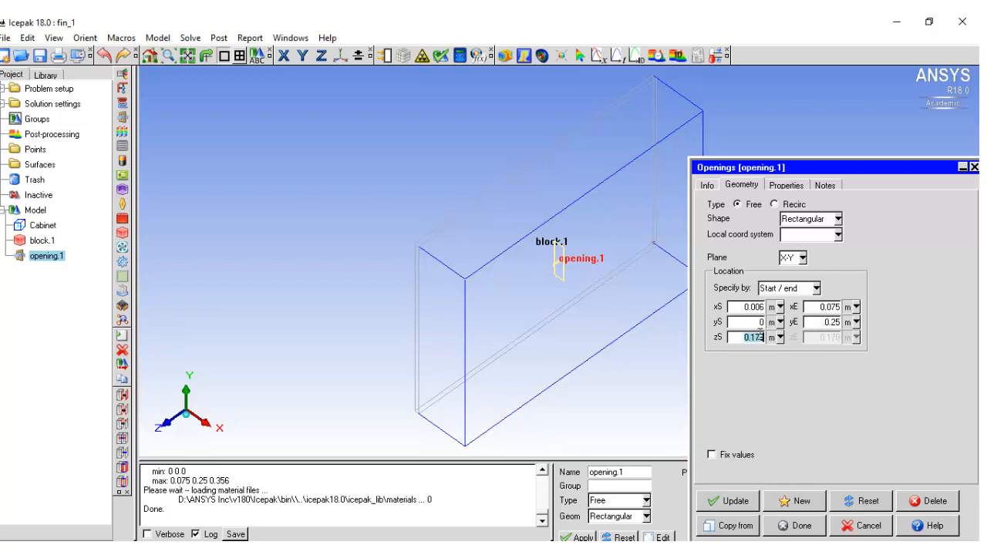
pyautogui.press('BackSpace')
pyautogui.write('0.356')
pyautogui.click(789, 530)
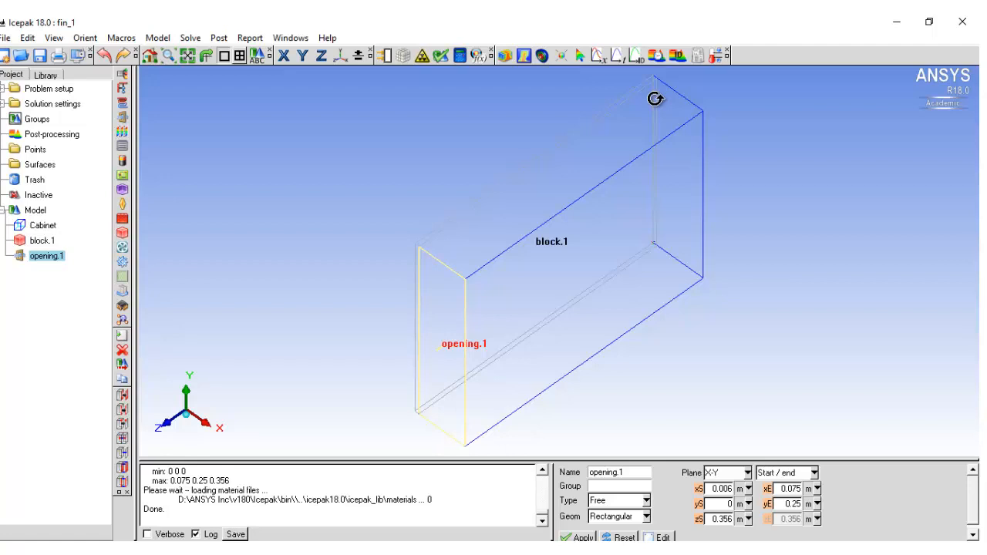
# Add a circular 2D fan in the X-Y plane with its centre at x 0.04, y 0.0475, z 0 m.
pyautogui.click(123, 253)
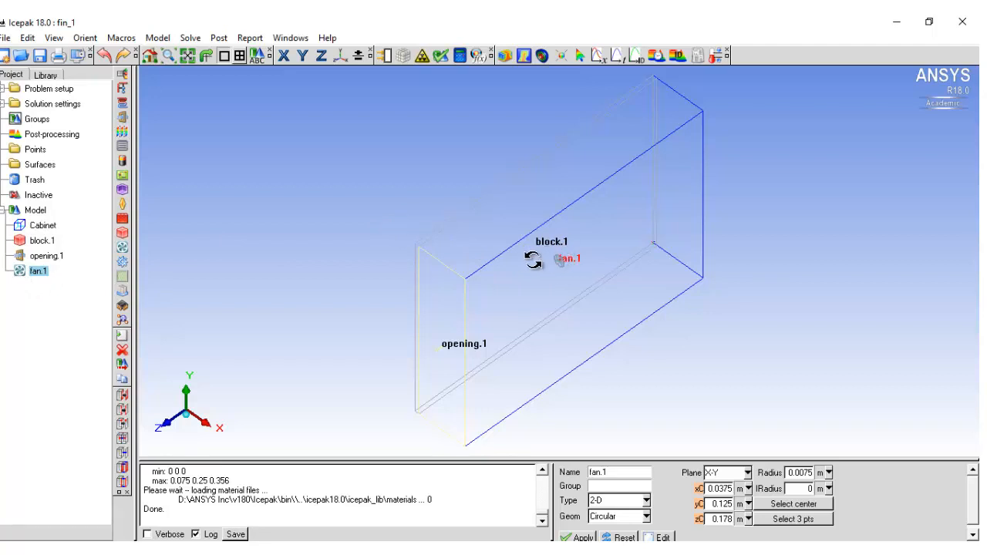
pyautogui.doubleClick(40, 273)
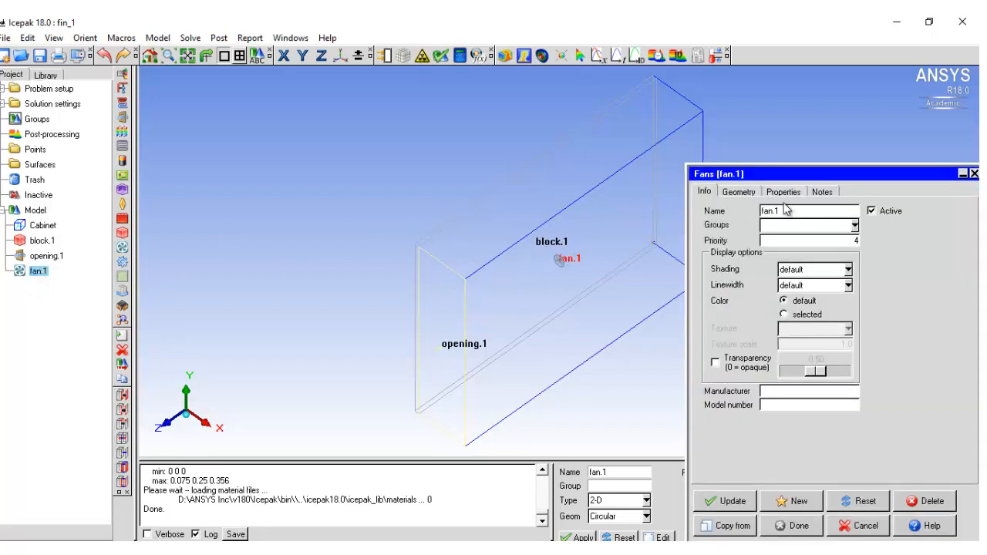
pyautogui.click(740, 193)
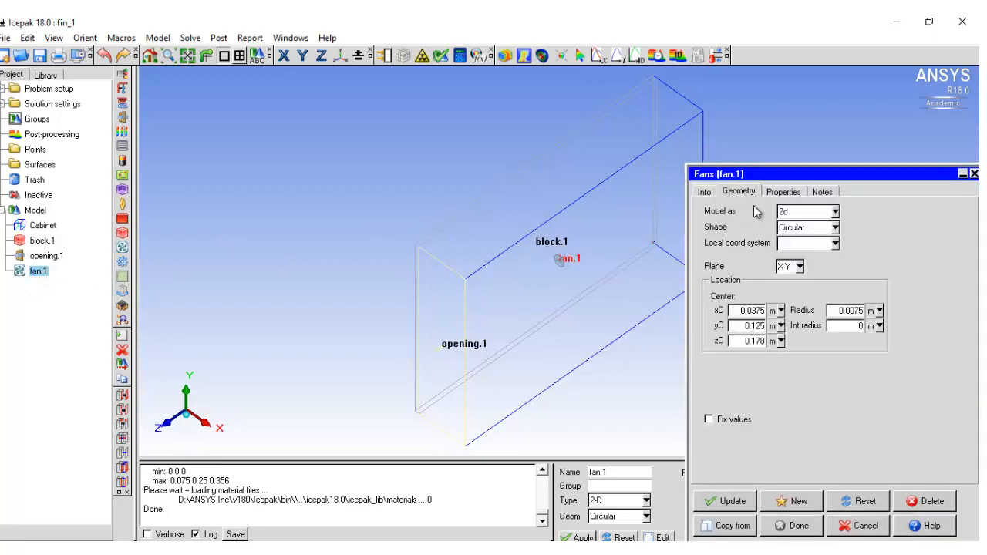
pyautogui.doubleClick(740, 311)
pyautogui.doubleClick(745, 324)
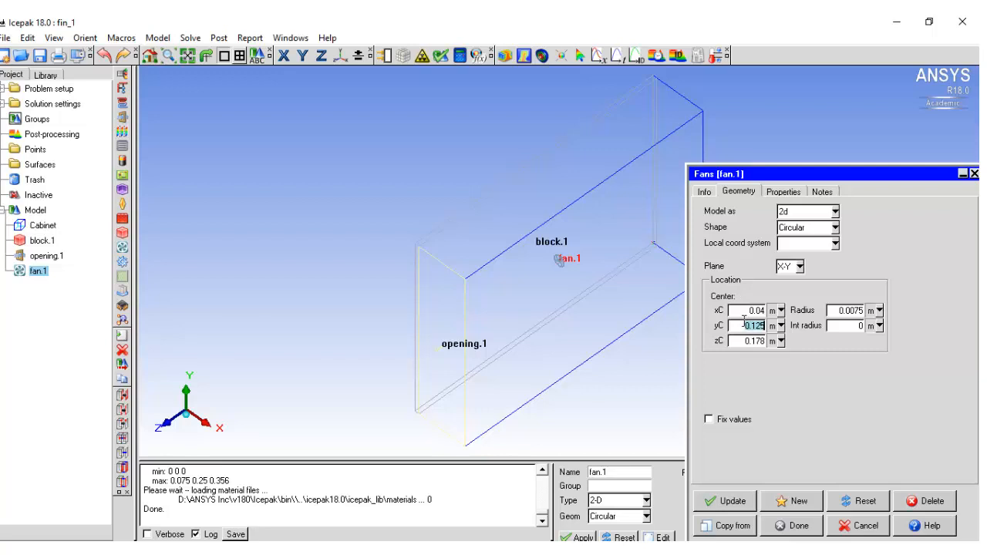
pyautogui.write('0.0475')
pyautogui.doubleClick(743, 342)
pyautogui.write('0')
# Set the fan's radius to 0.03 m and its internal radius to 0.01 m.
pyautogui.doubleClick(850, 309)
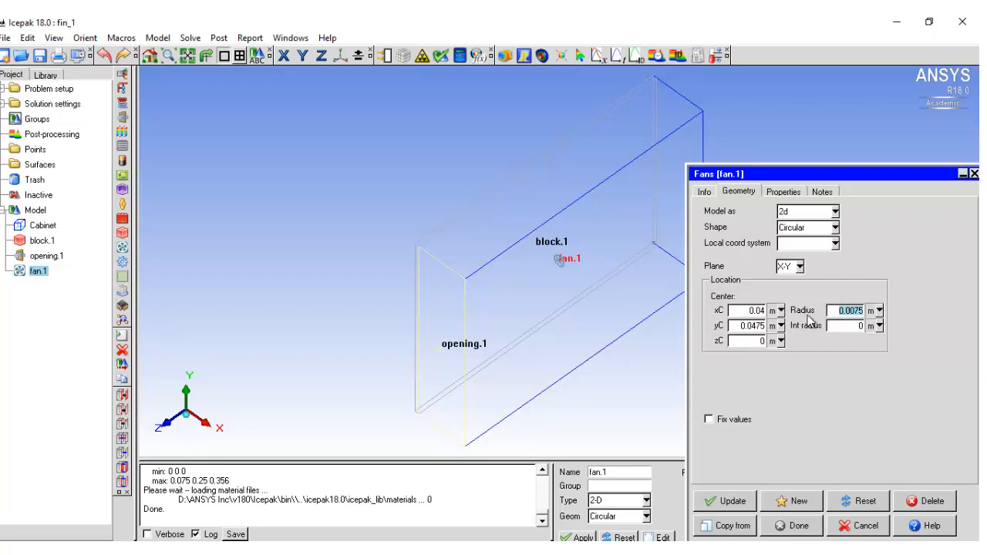
pyautogui.write('0.03')
pyautogui.click(838, 326)
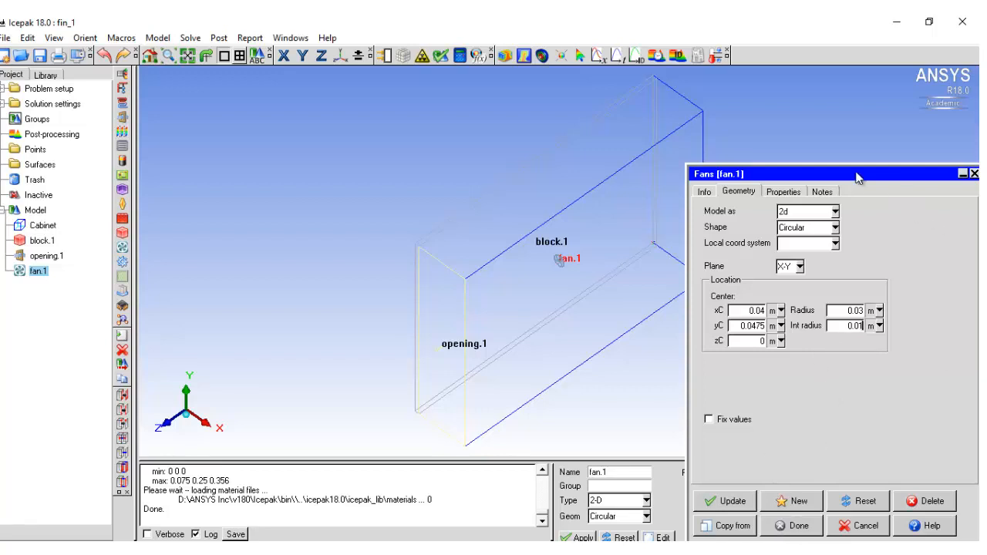
# Make the fan an intake fan with a fixed volumetric flow of 18 cfm and apply its settings.
pyautogui.click(784, 193)
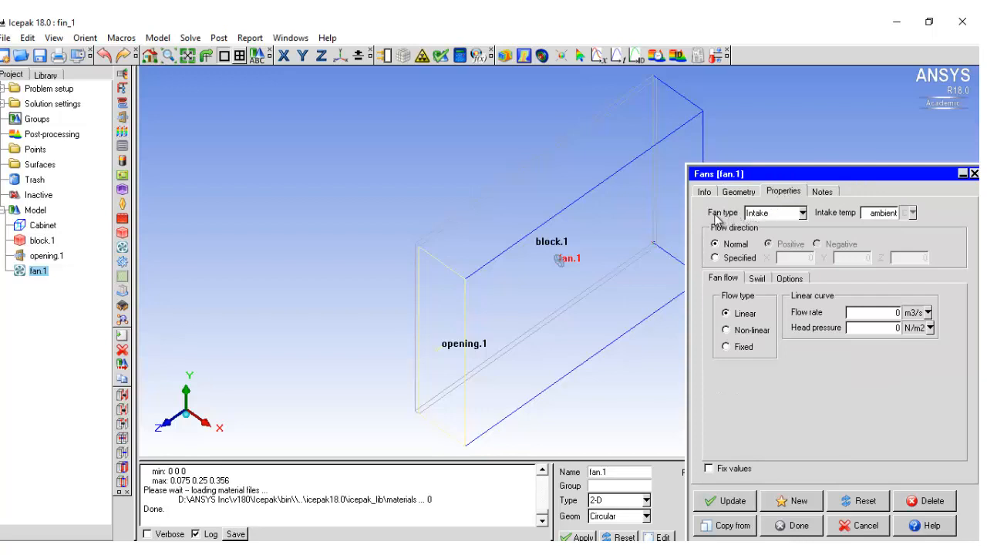
pyautogui.click(767, 217)
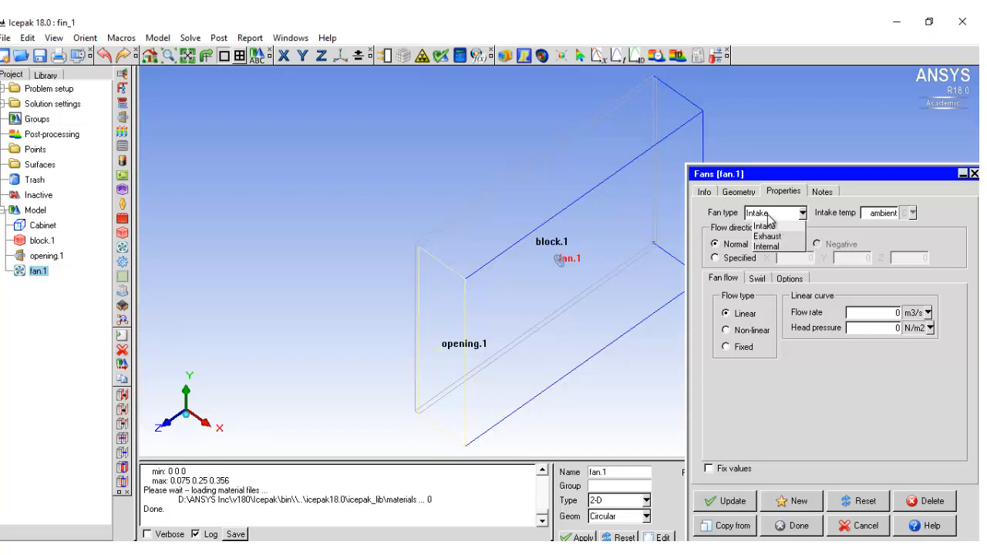
pyautogui.click(768, 225)
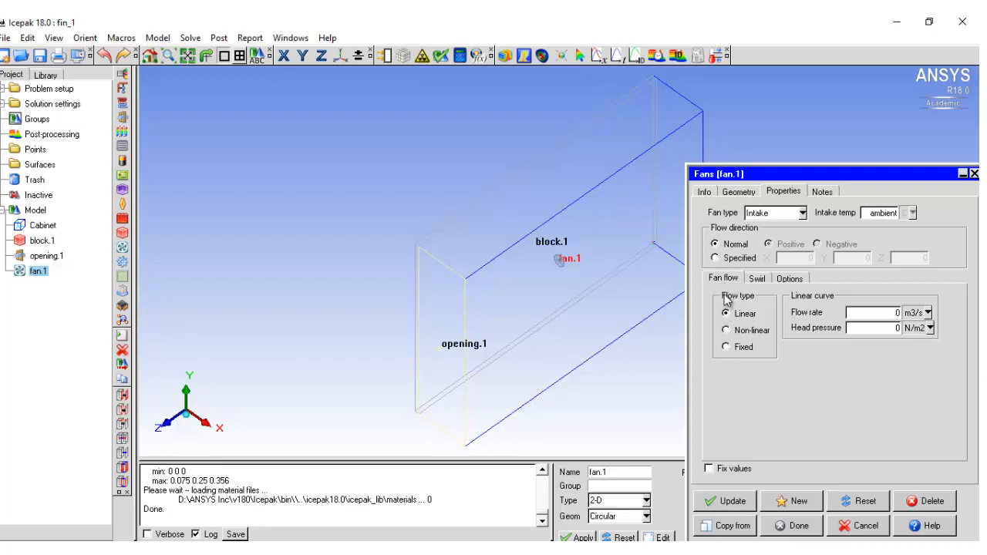
pyautogui.click(726, 347)
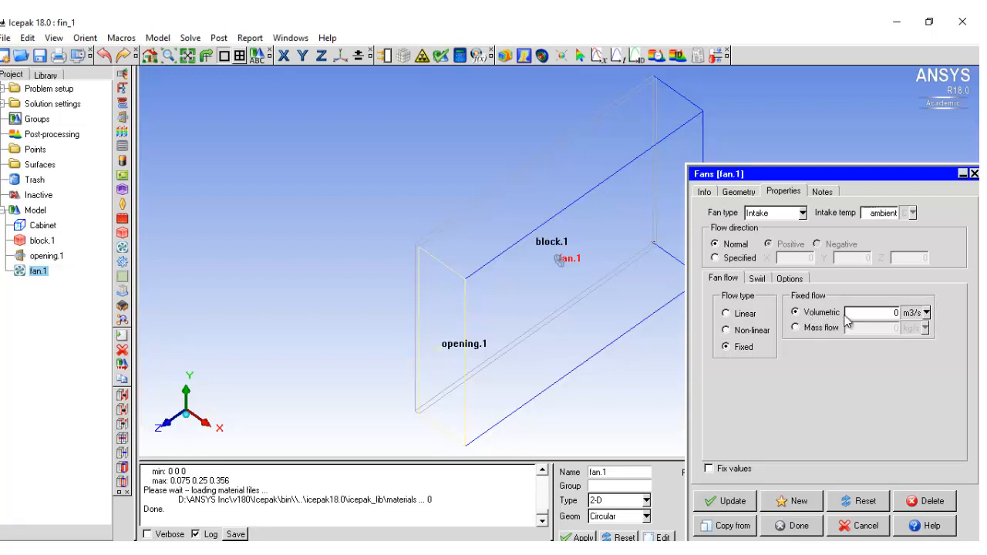
pyautogui.click(871, 315)
pyautogui.write('18')
pyautogui.click(918, 315)
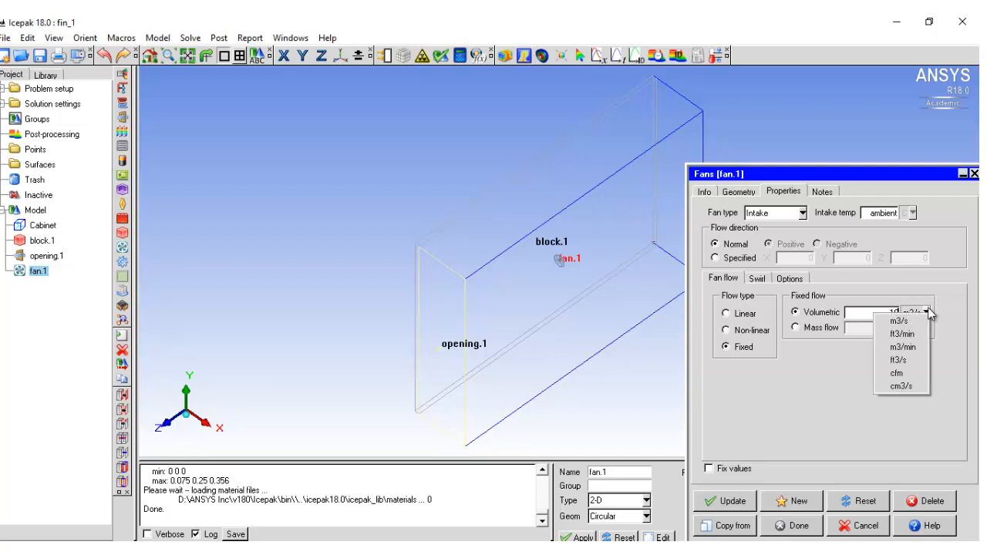
pyautogui.click(908, 374)
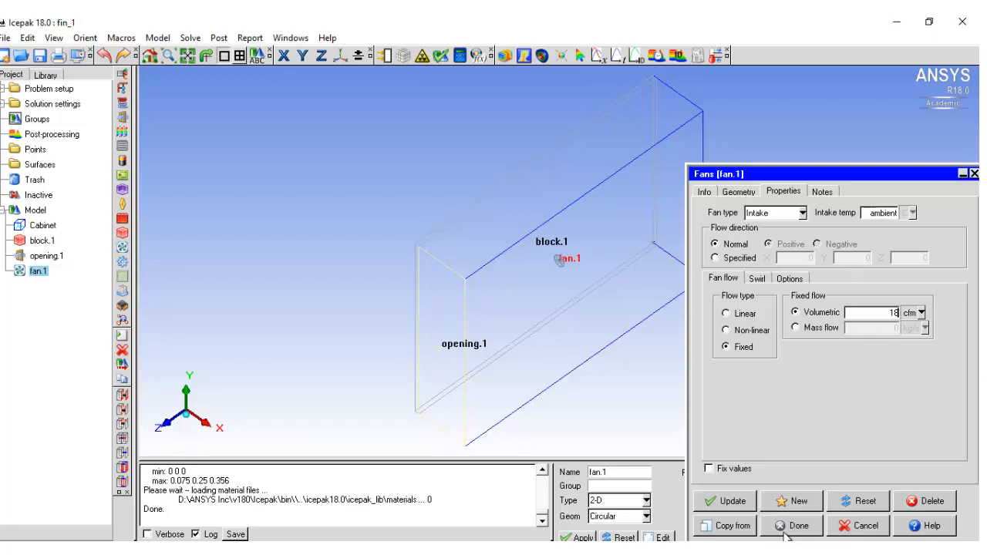
pyautogui.click(725, 499)
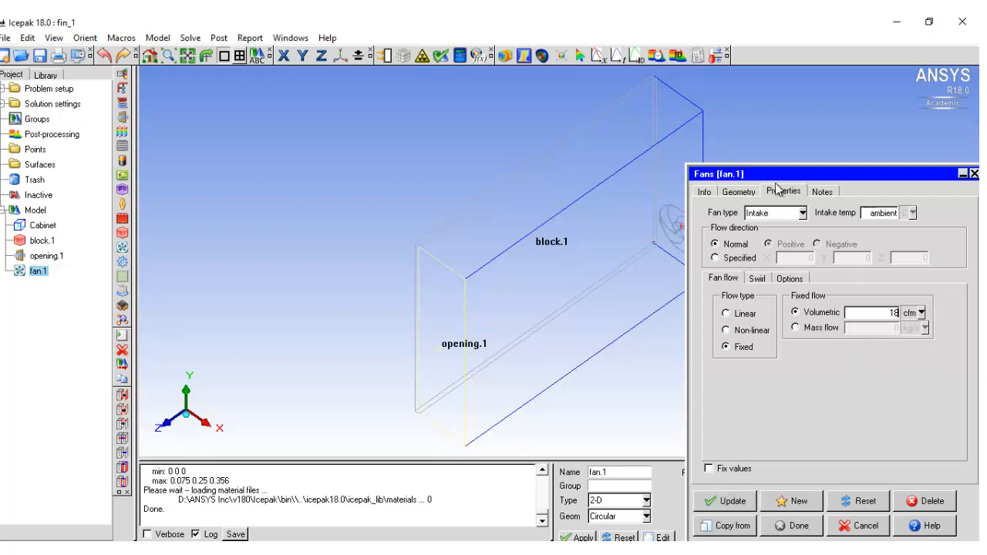
pyautogui.moveTo(778, 176); pyautogui.dragTo(868, 117)
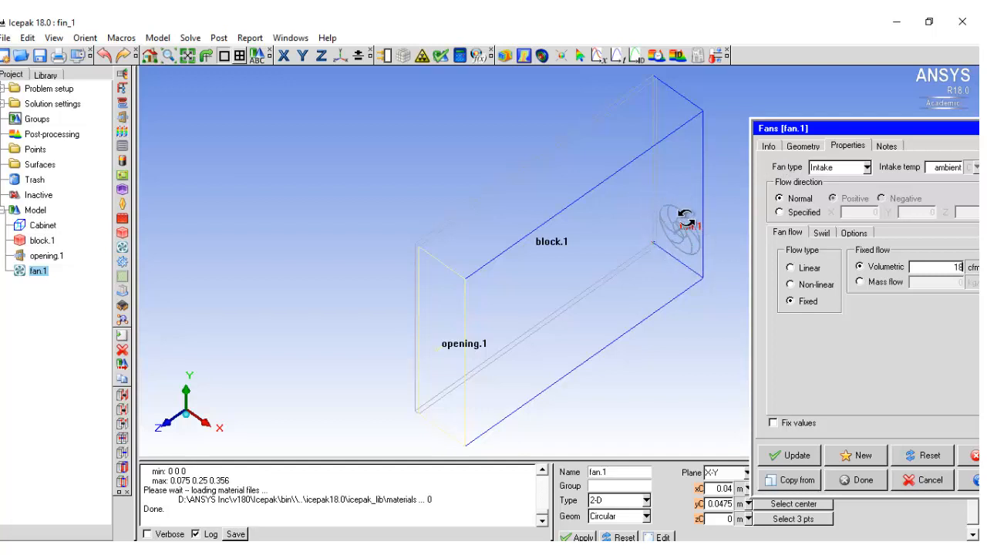
pyautogui.click(844, 480)
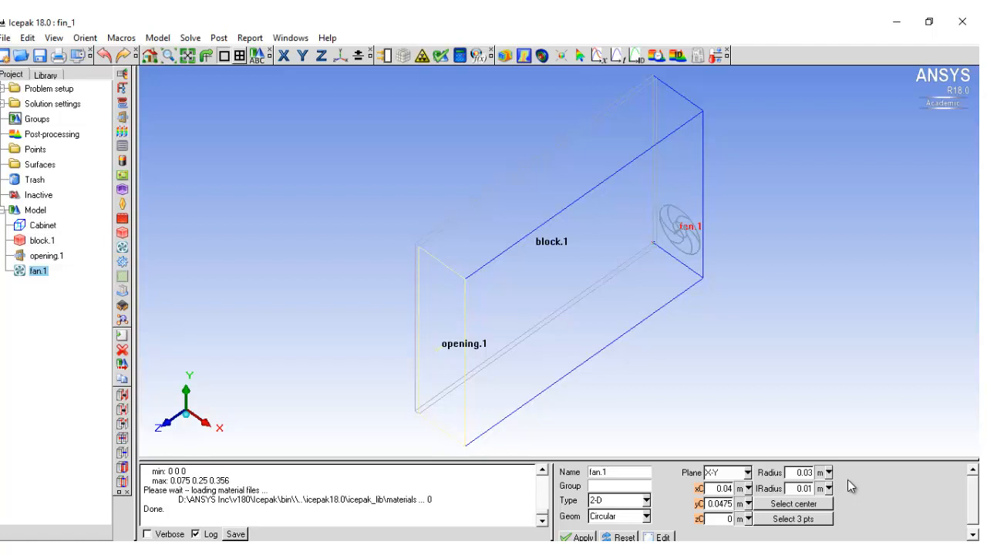
# Create two translated copies of the fan with a Y offset of 0.0775 m.
pyautogui.rightClick(46, 279)
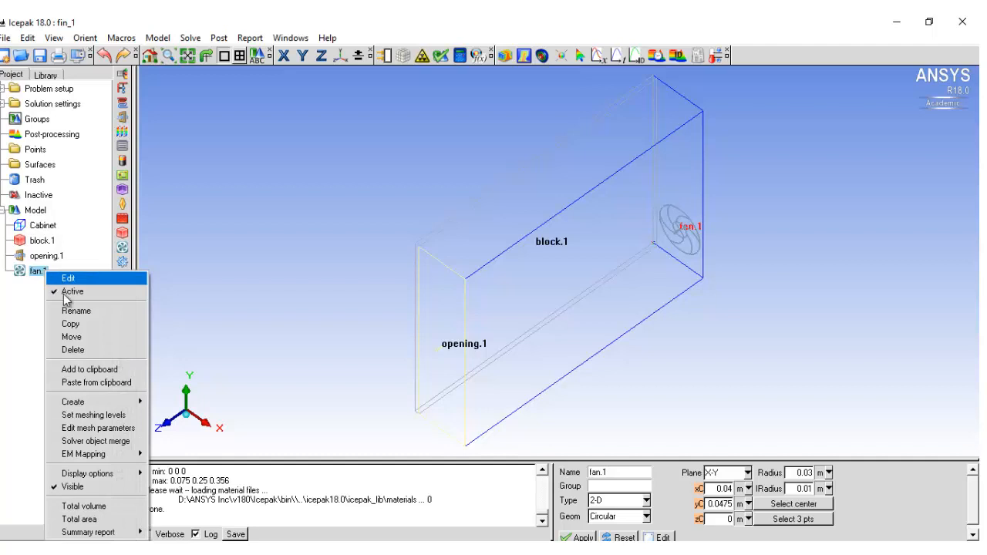
pyautogui.click(71, 324)
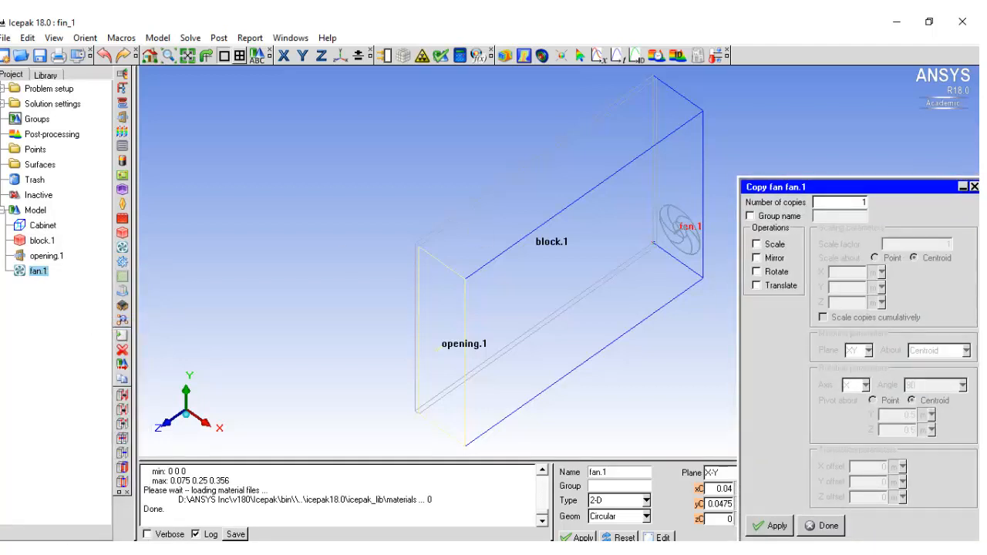
pyautogui.moveTo(819, 185); pyautogui.dragTo(731, 143)
pyautogui.click(772, 157)
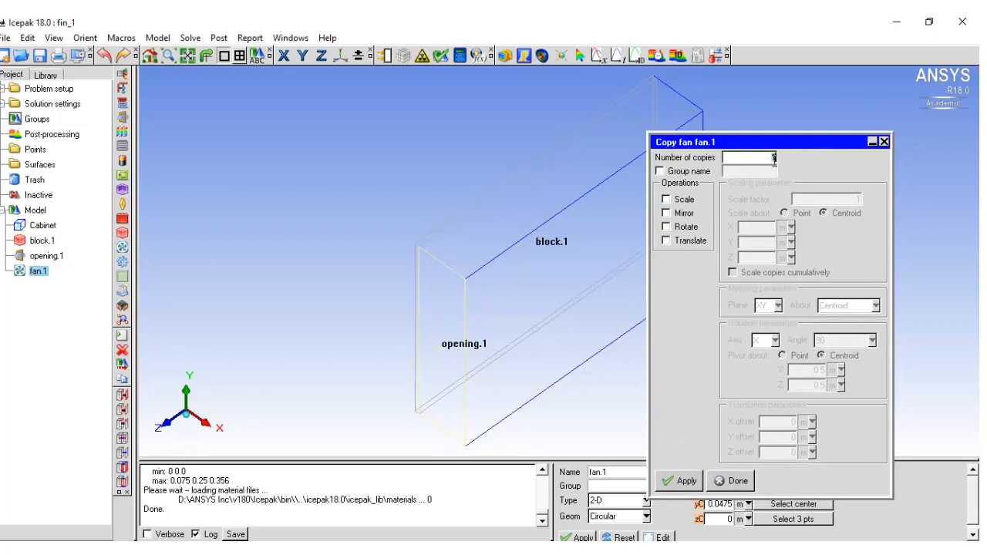
pyautogui.write('2')
pyautogui.click(668, 241)
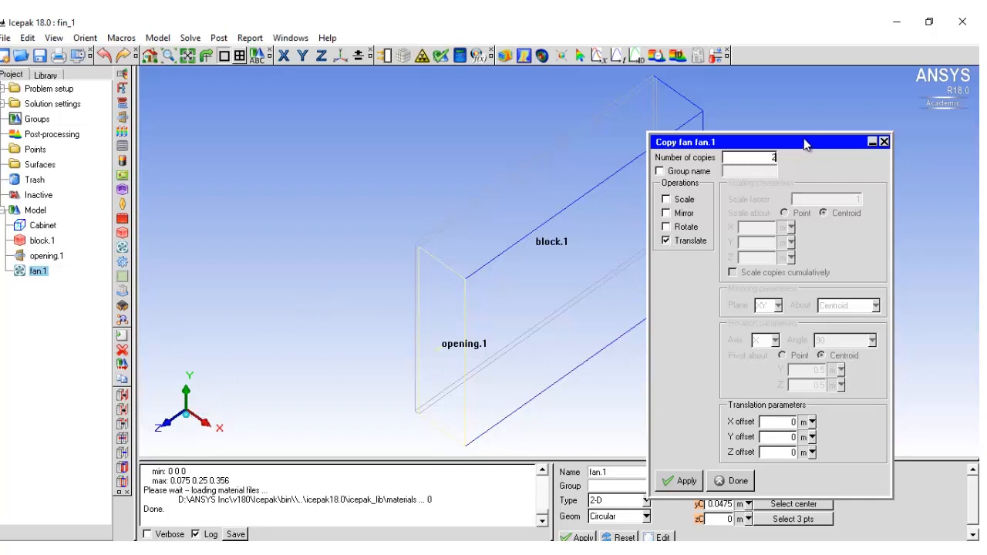
pyautogui.moveTo(746, 143); pyautogui.dragTo(840, 142)
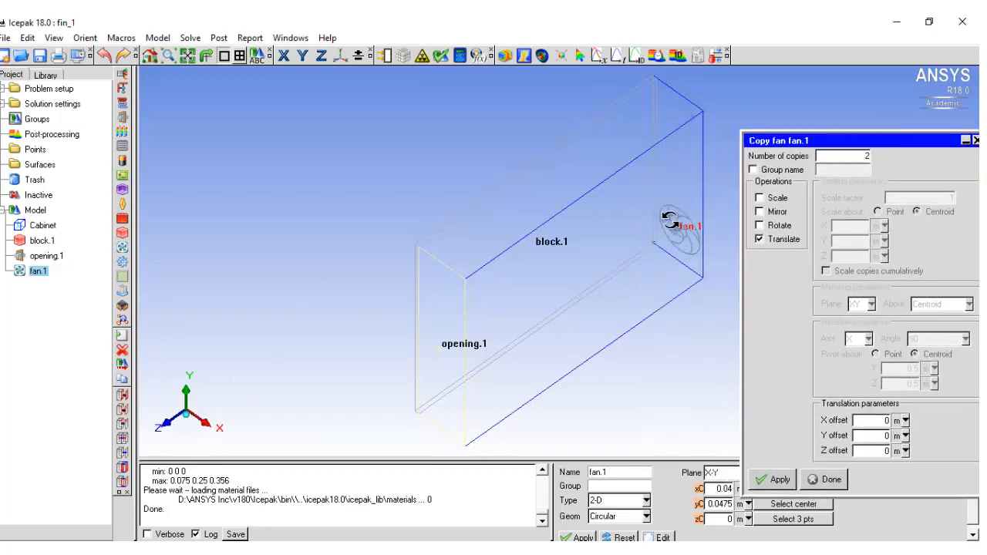
pyautogui.doubleClick(877, 437)
pyautogui.write('0.0775')
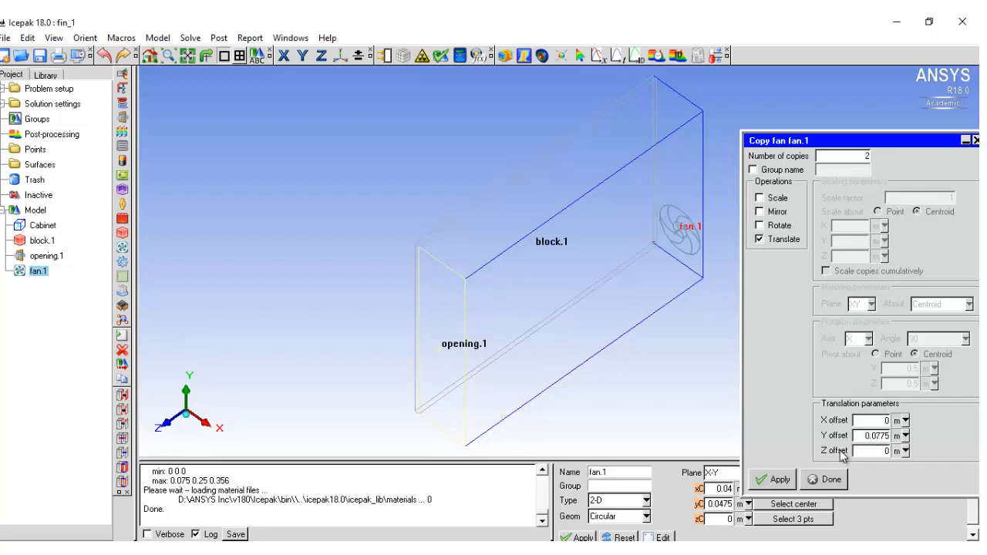
pyautogui.click(787, 479)
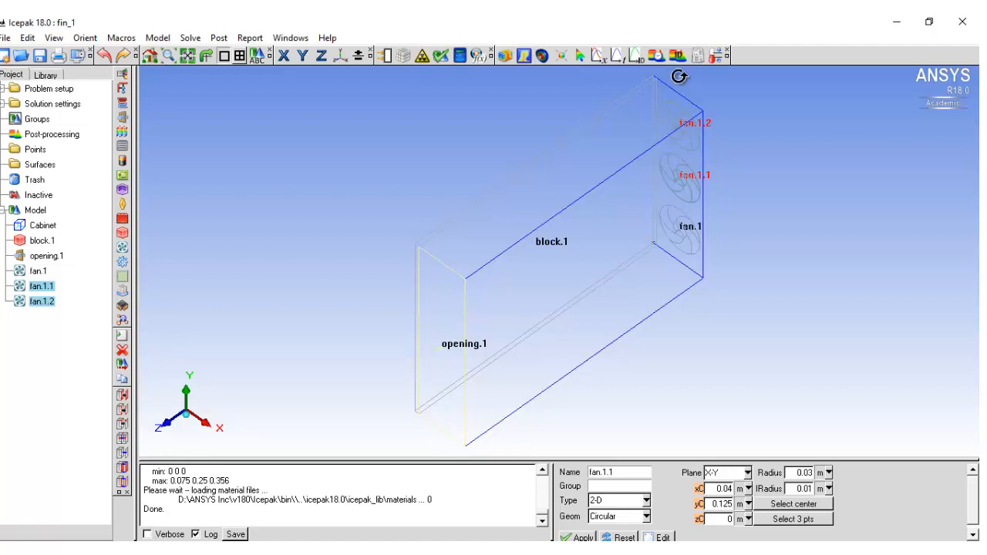
# Add a rectangular heat source and orient it in the Y-Z plane.
pyautogui.click(122, 161)
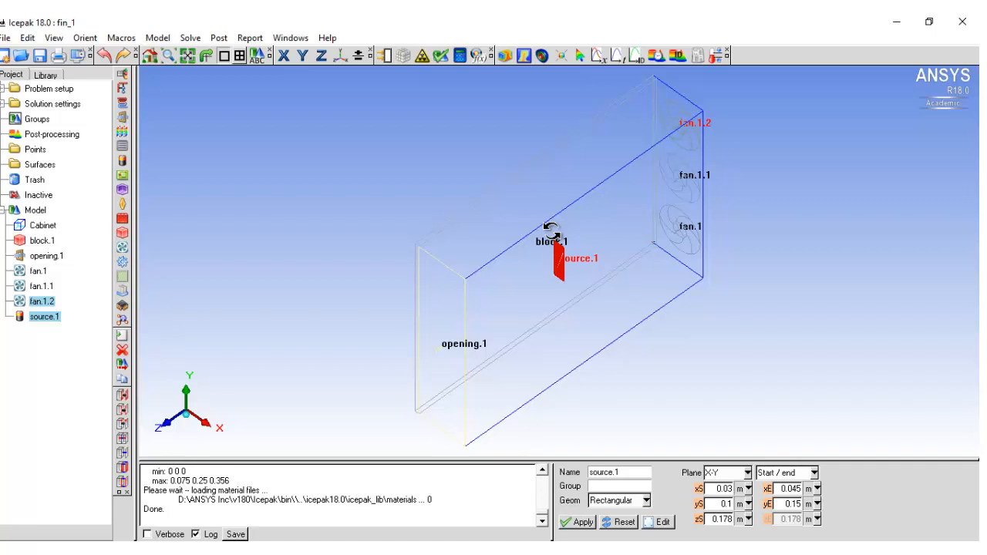
pyautogui.doubleClick(49, 321)
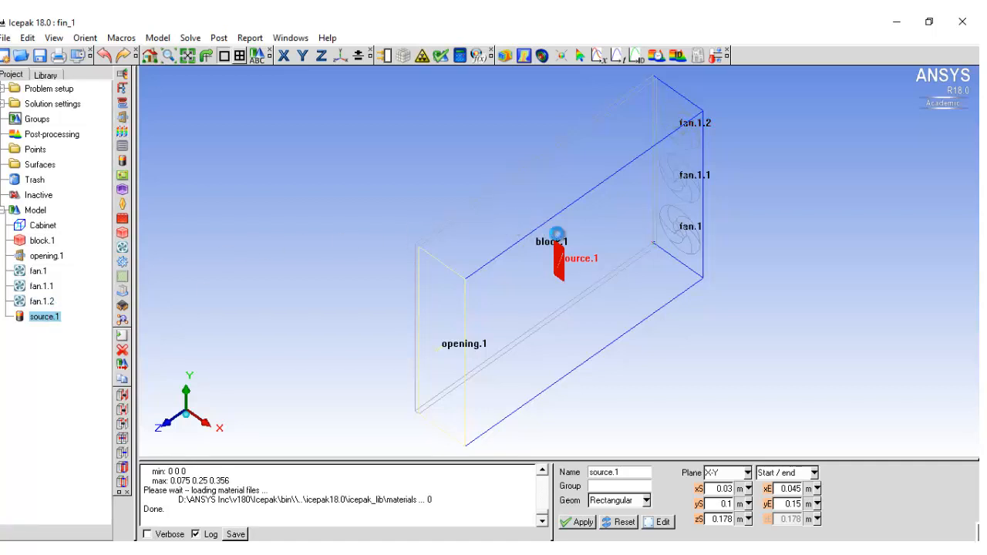
pyautogui.click(756, 177)
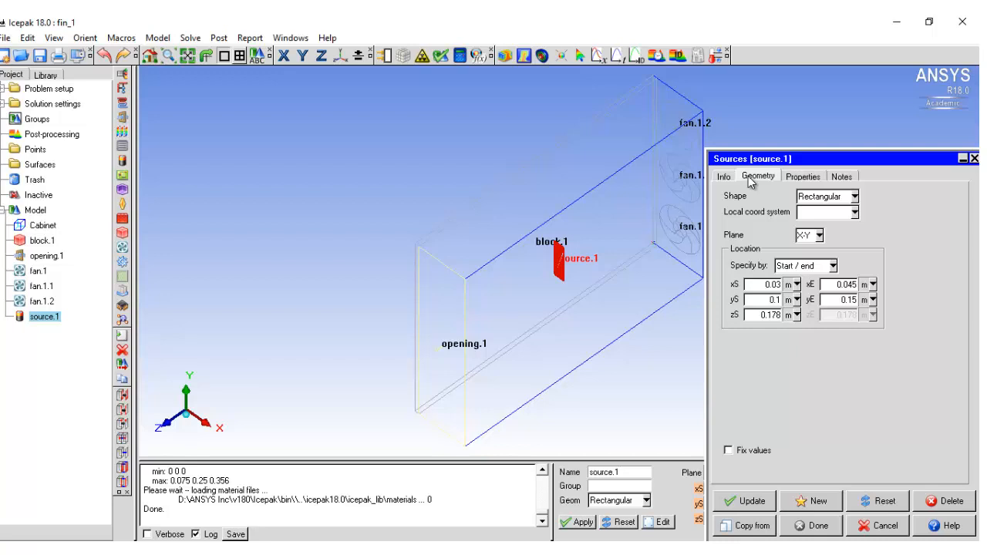
pyautogui.doubleClick(767, 285)
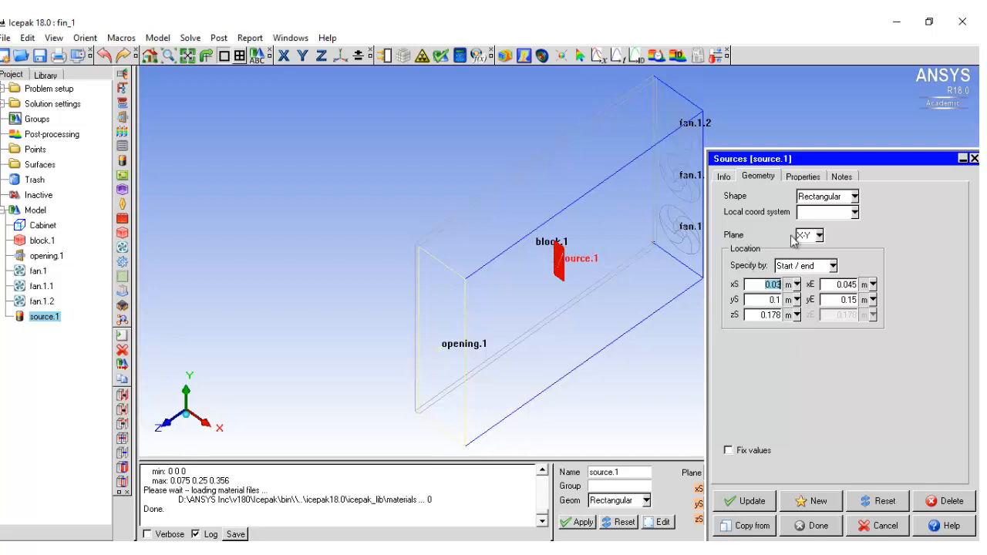
pyautogui.click(820, 237)
pyautogui.click(815, 258)
pyautogui.click(820, 236)
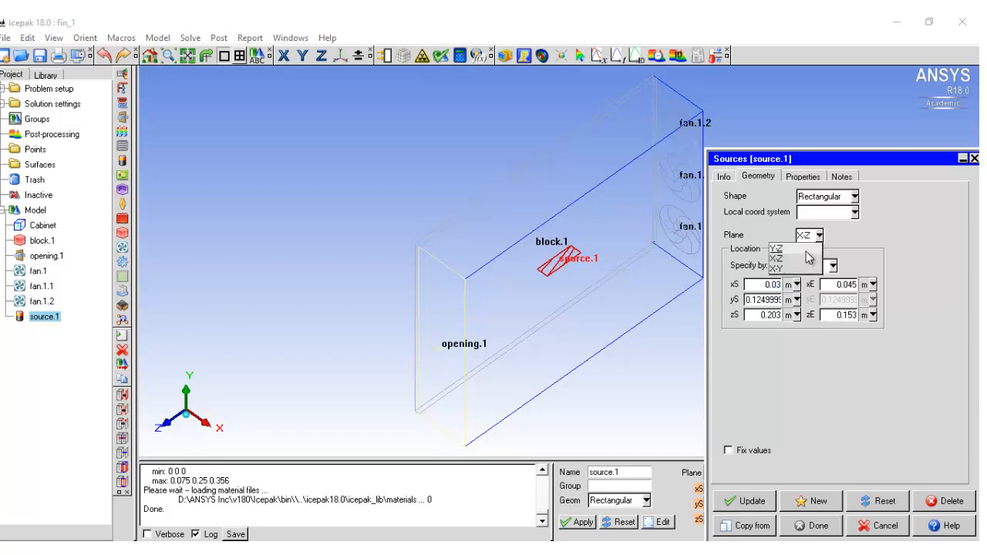
pyautogui.click(777, 248)
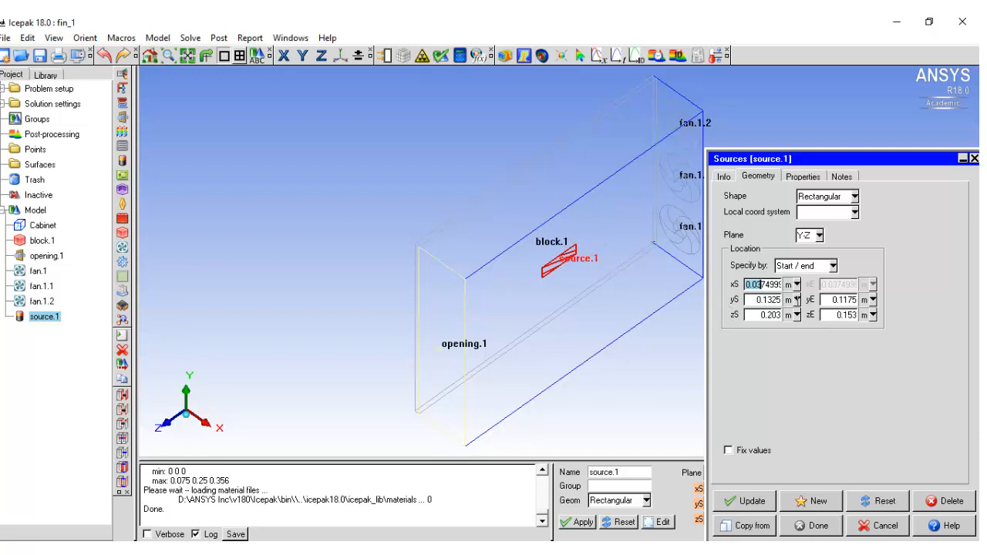
# Place the source at x 0 m and set its y extent from 0.0315 to 0.0385 m.
pyautogui.doubleClick(763, 285)
pyautogui.write('0')
pyautogui.doubleClick(767, 300)
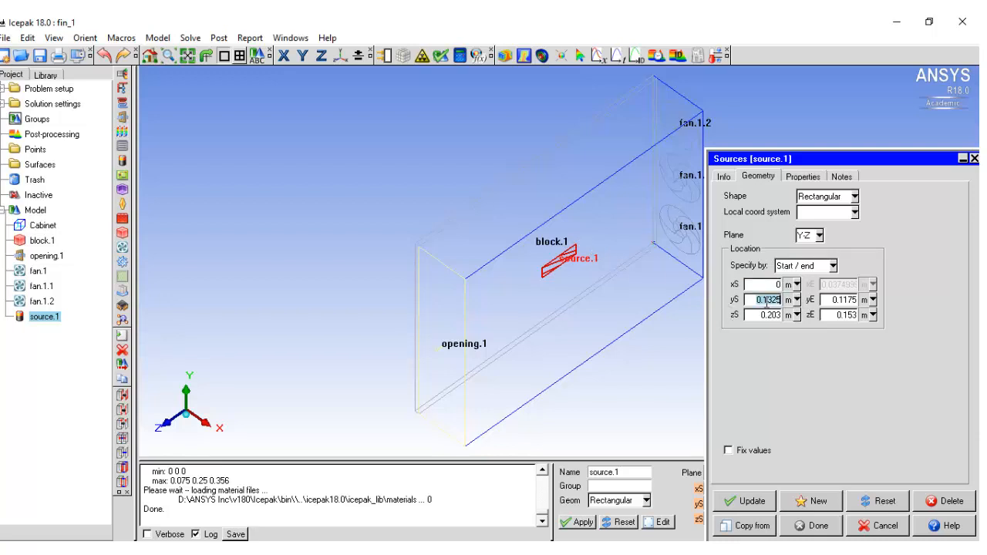
pyautogui.write('0.0315')
pyautogui.doubleClick(852, 300)
pyautogui.press('BackSpace')
pyautogui.write('0.0384')
pyautogui.press('BackSpace')
pyautogui.write('5')
# Set the source's z extent from 0.1805 to 0.2005 m.
pyautogui.doubleClick(765, 315)
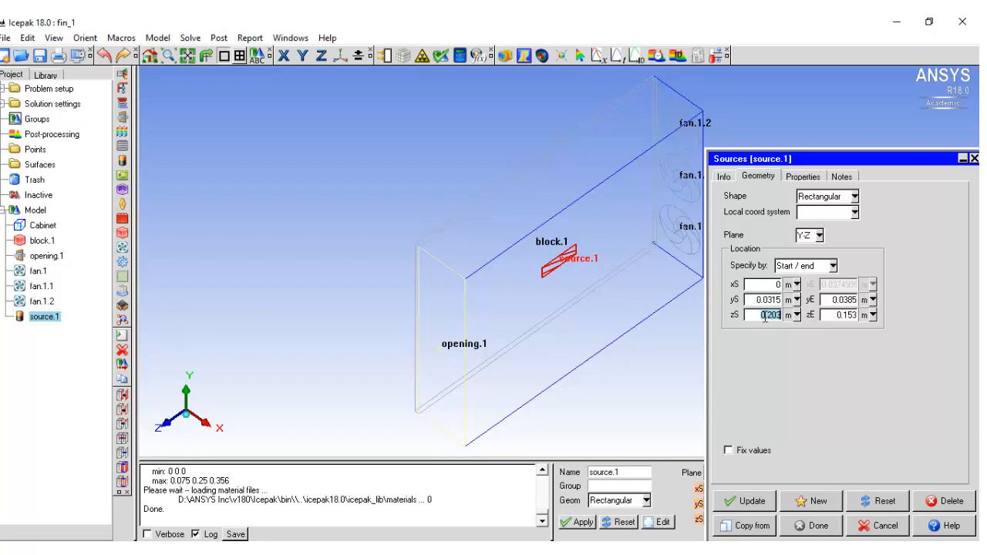
pyautogui.write('0.1805')
pyautogui.doubleClick(850, 312)
pyautogui.write('0.2005')
# Set the source's total power to 33 W and apply its geometry and thermal settings.
pyautogui.click(806, 177)
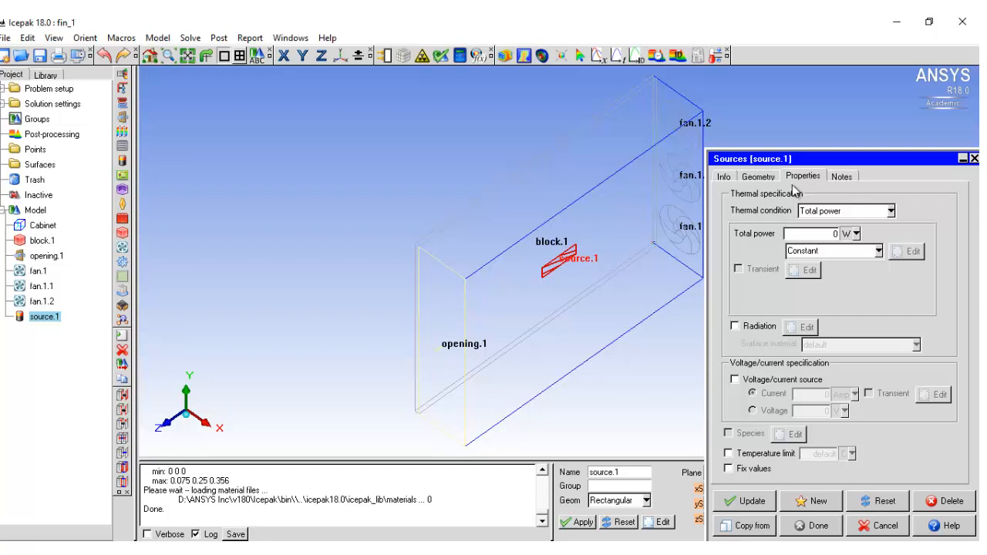
pyautogui.doubleClick(814, 235)
pyautogui.write('33')
pyautogui.click(753, 502)
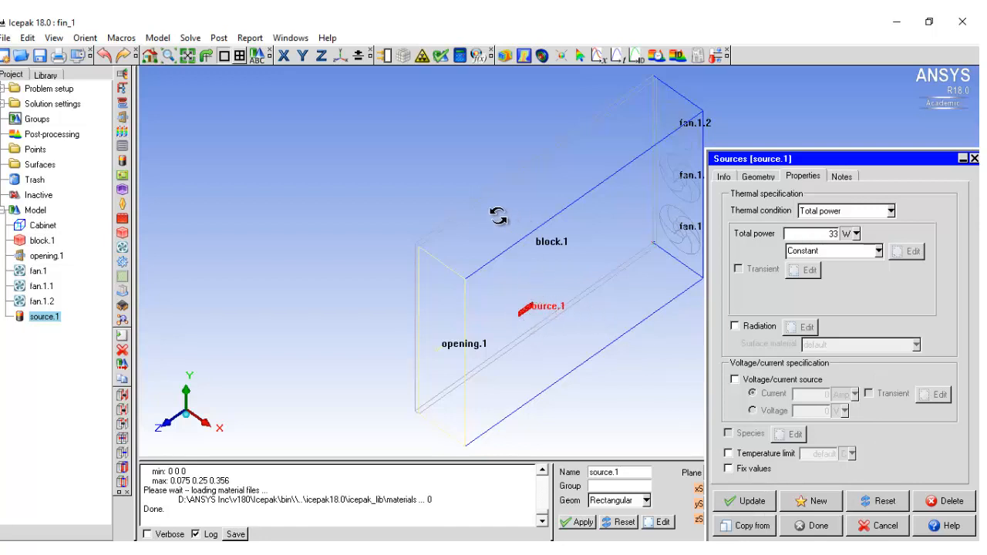
pyautogui.click(805, 532)
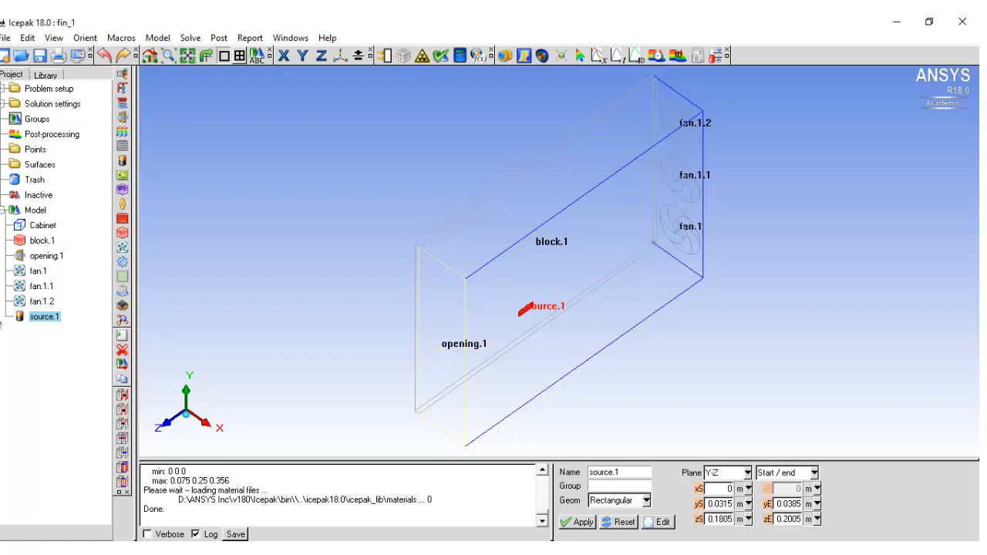
# Create four translated copies of the source with a Y offset of 0.045 m.
pyautogui.rightClick(44, 316)
pyautogui.click(66, 77)
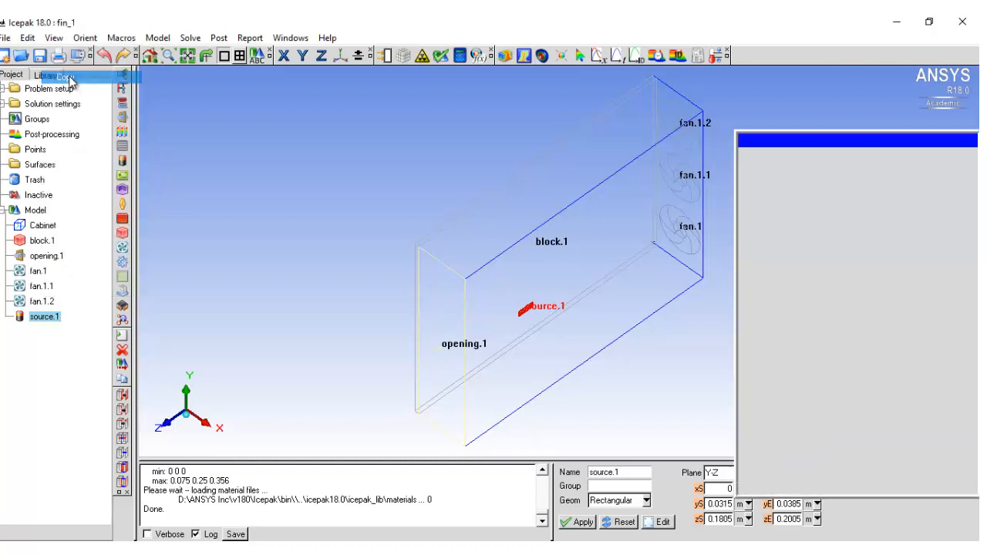
pyautogui.moveTo(843, 141); pyautogui.dragTo(795, 129)
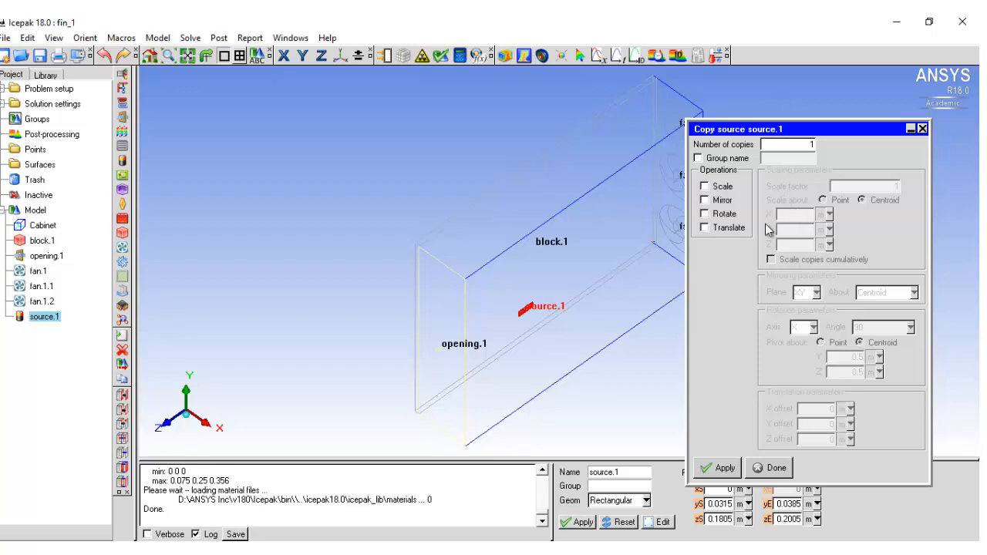
pyautogui.click(782, 144)
pyautogui.press('BackSpace')
pyautogui.write('4')
pyautogui.click(728, 230)
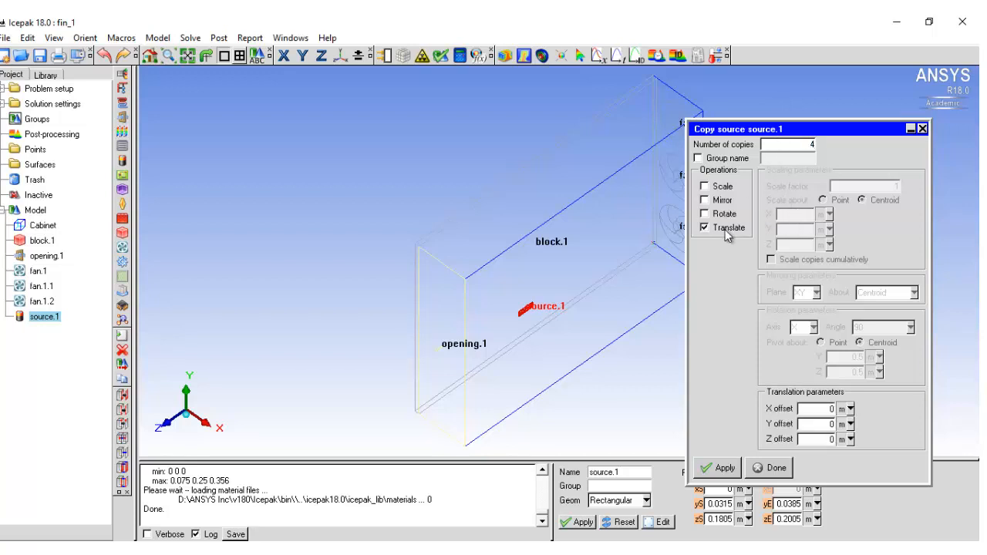
pyautogui.click(818, 424)
pyautogui.write('.045')
pyautogui.click(722, 469)
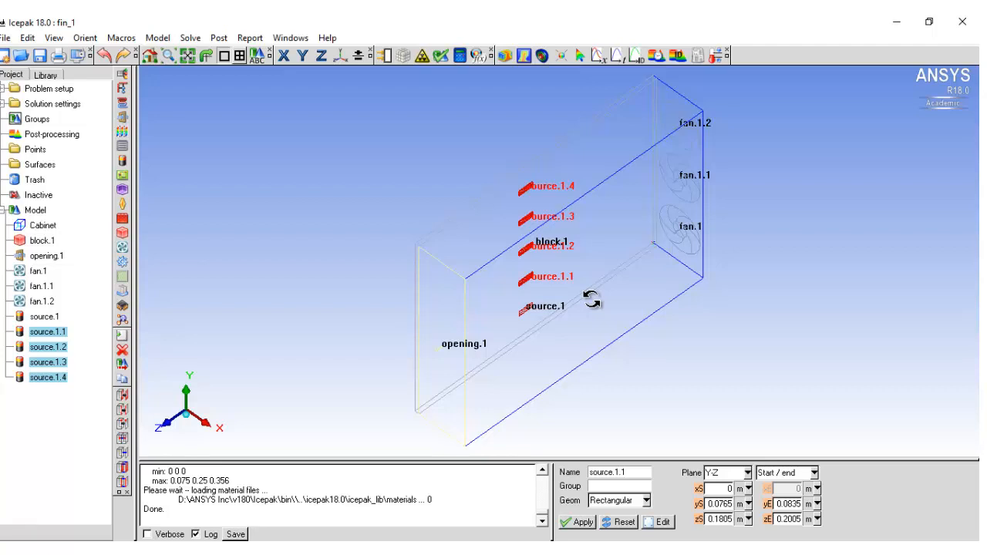
# Create a new rectangular plate and set its plane to X-Z.
pyautogui.click(122, 205)
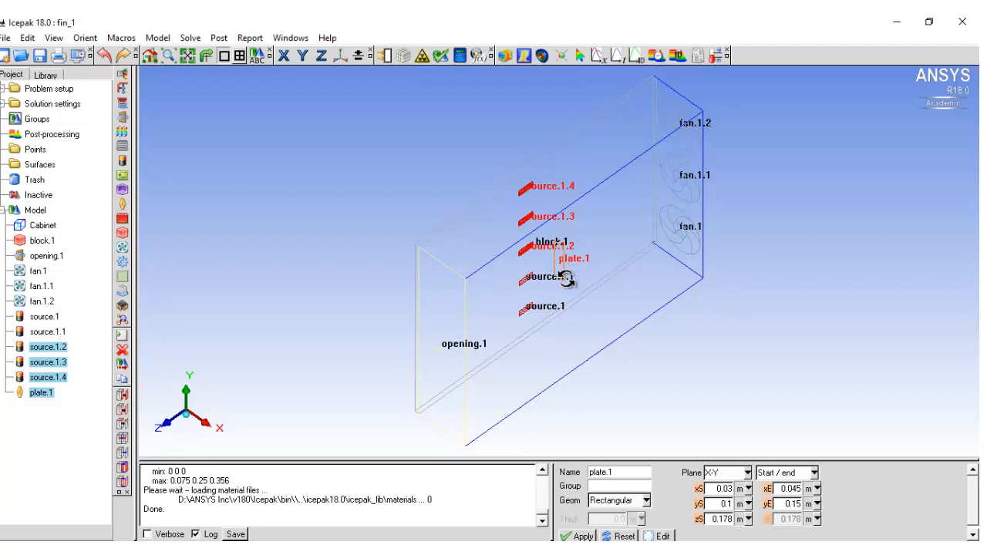
pyautogui.doubleClick(36, 393)
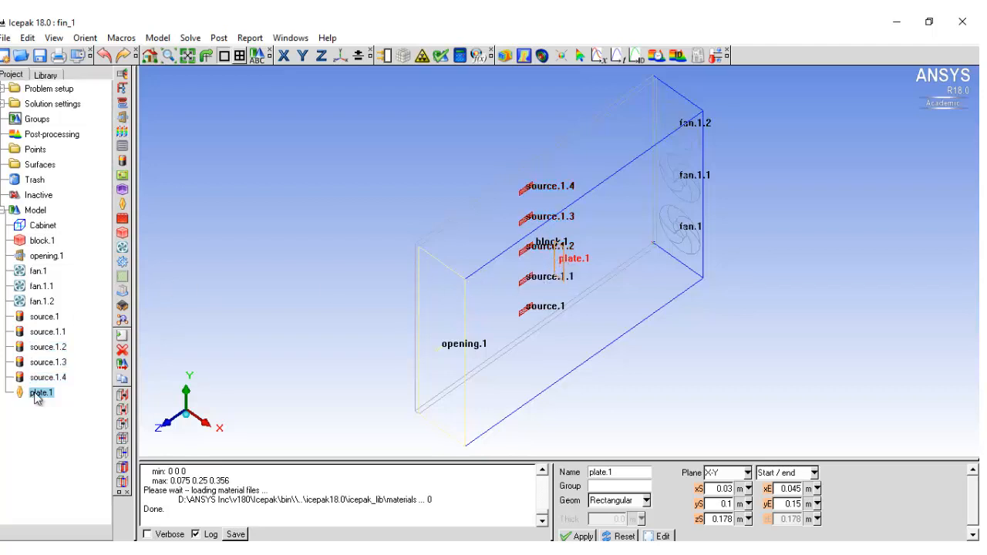
pyautogui.moveTo(818, 244); pyautogui.dragTo(780, 170)
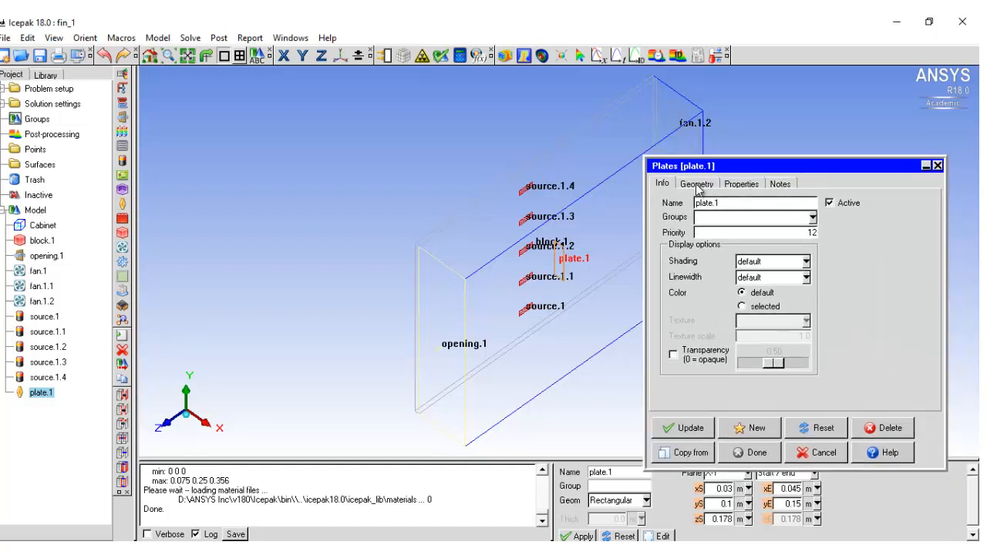
pyautogui.click(697, 184)
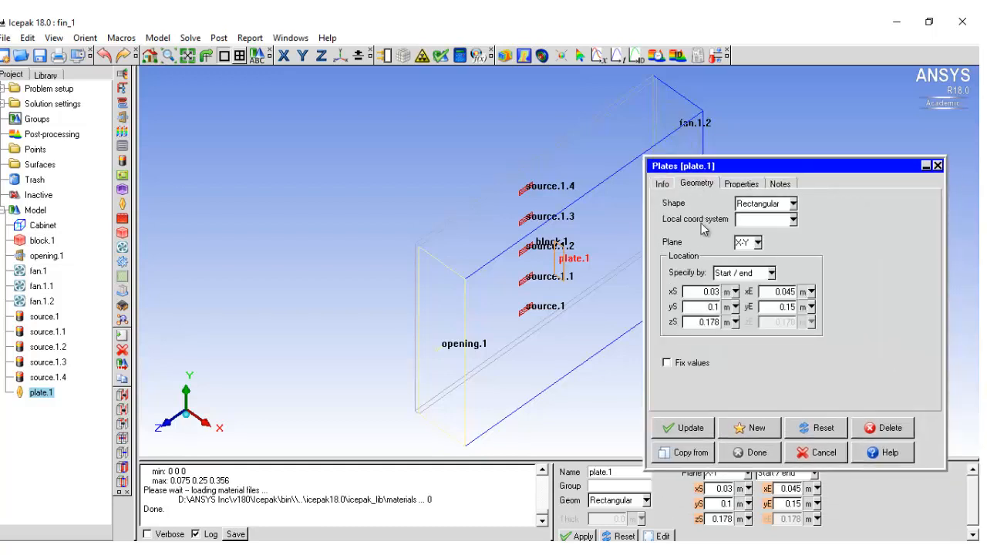
pyautogui.click(758, 245)
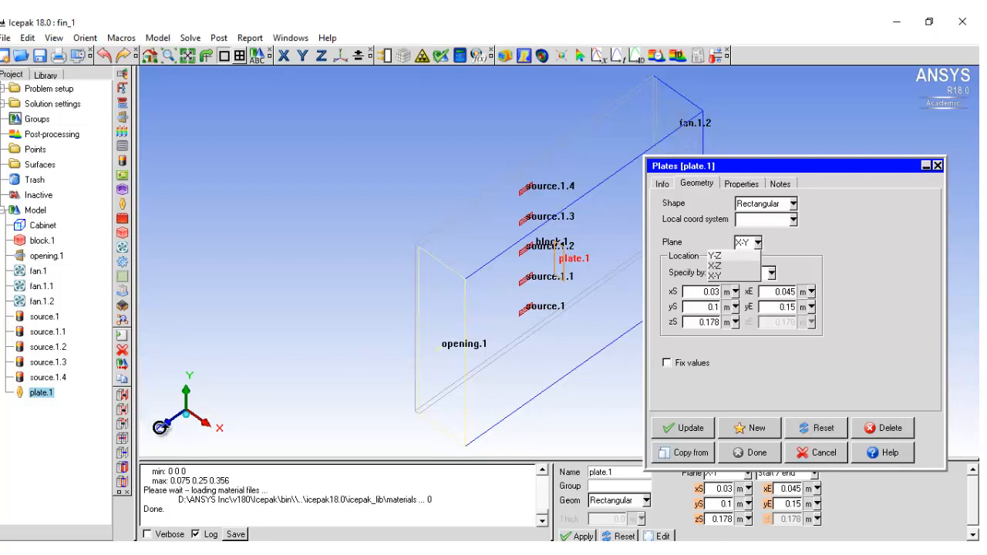
pyautogui.click(717, 265)
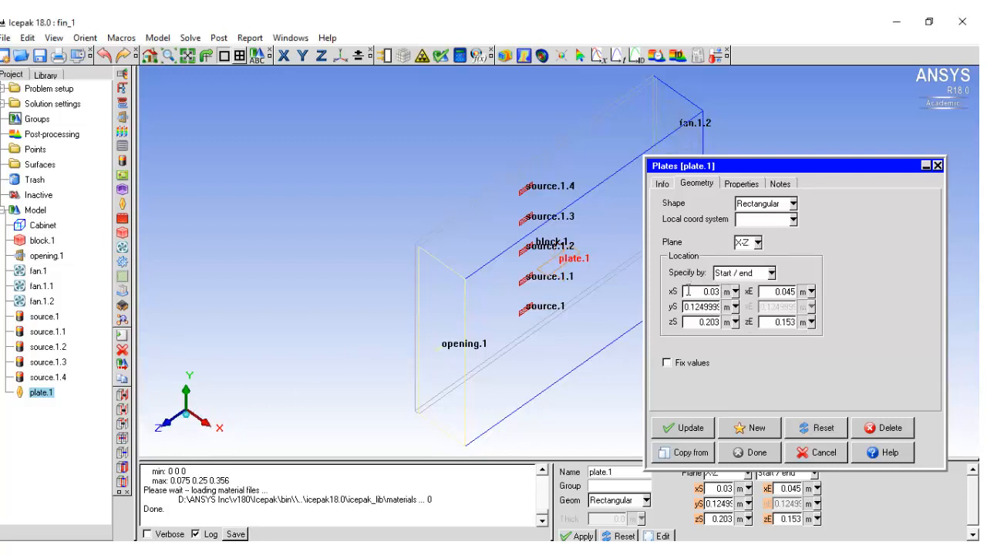
# Set the plate's x extent from 0.006 to 0.075 m and its y position to 0.0125 m.
pyautogui.doubleClick(691, 292)
pyautogui.write('0.006')
pyautogui.doubleClick(787, 291)
pyautogui.write('0.075')
pyautogui.doubleClick(706, 308)
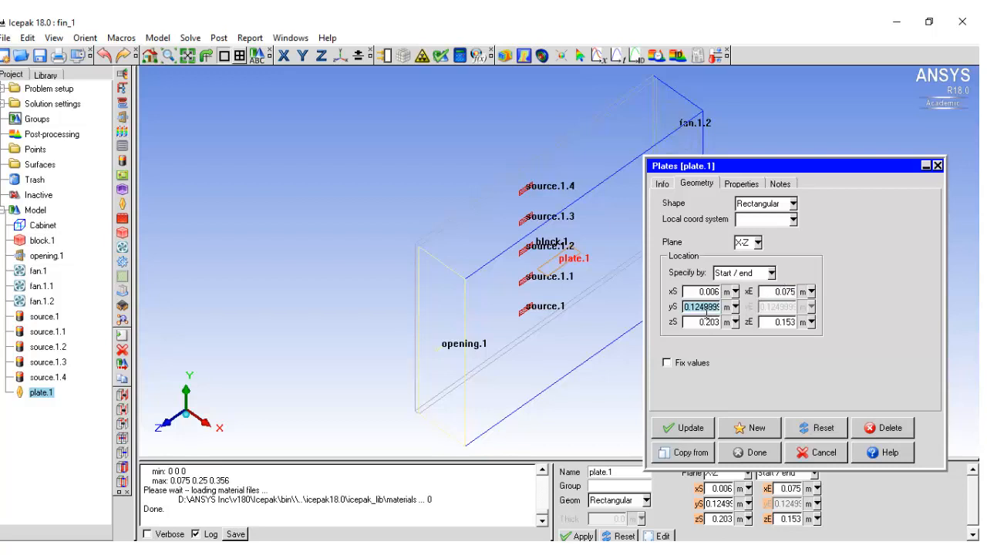
pyautogui.write('0.0125')
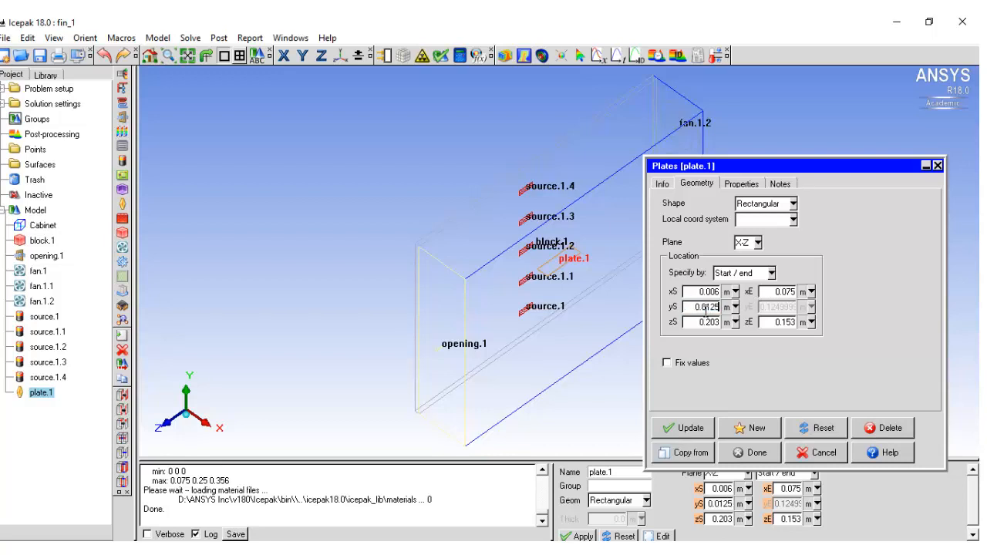
# Set the plate's z extent from 0.05 to 0.331 m and apply the geometry.
pyautogui.doubleClick(702, 322)
pyautogui.write('0.05')
pyautogui.doubleClick(782, 322)
pyautogui.write('0.331')
pyautogui.click(694, 430)
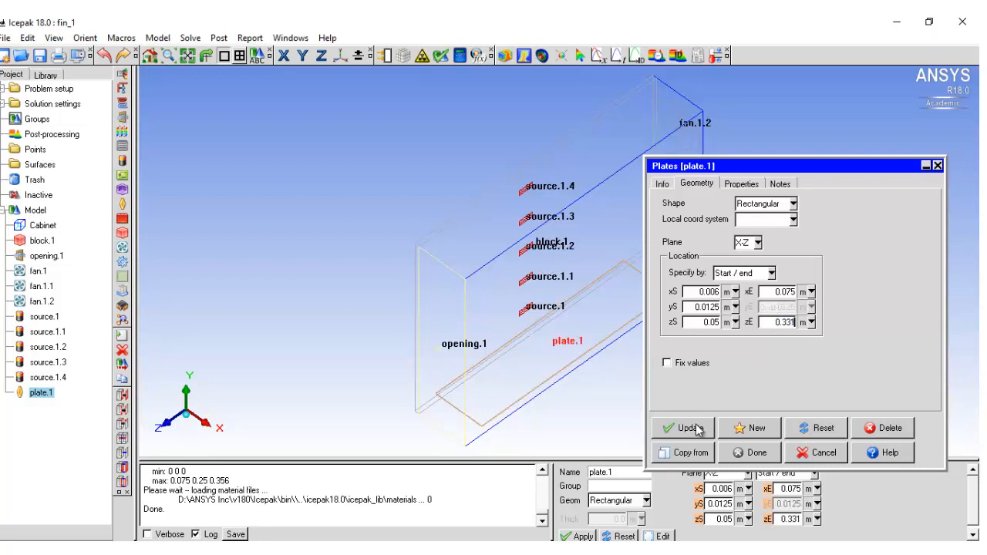
pyautogui.moveTo(798, 171); pyautogui.dragTo(836, 172)
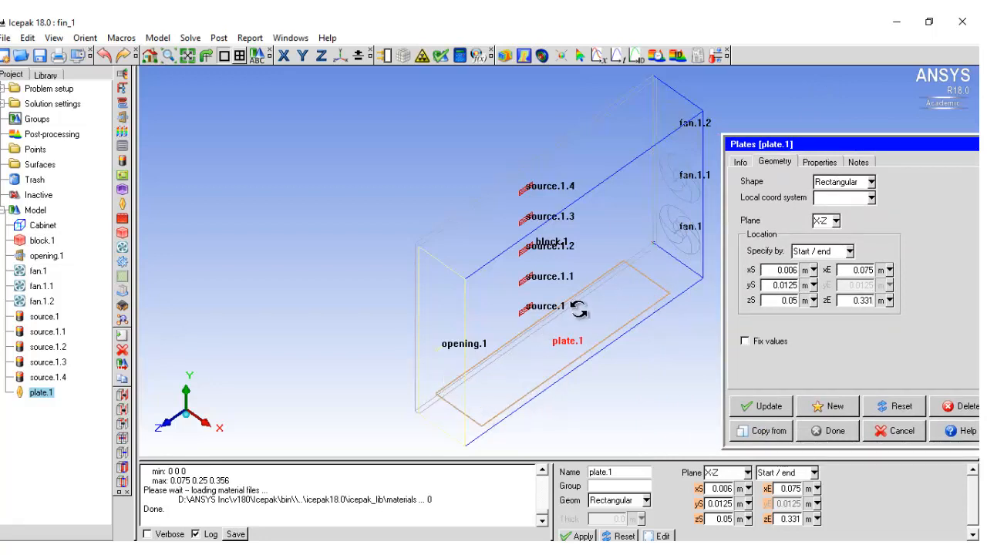
pyautogui.click(821, 433)
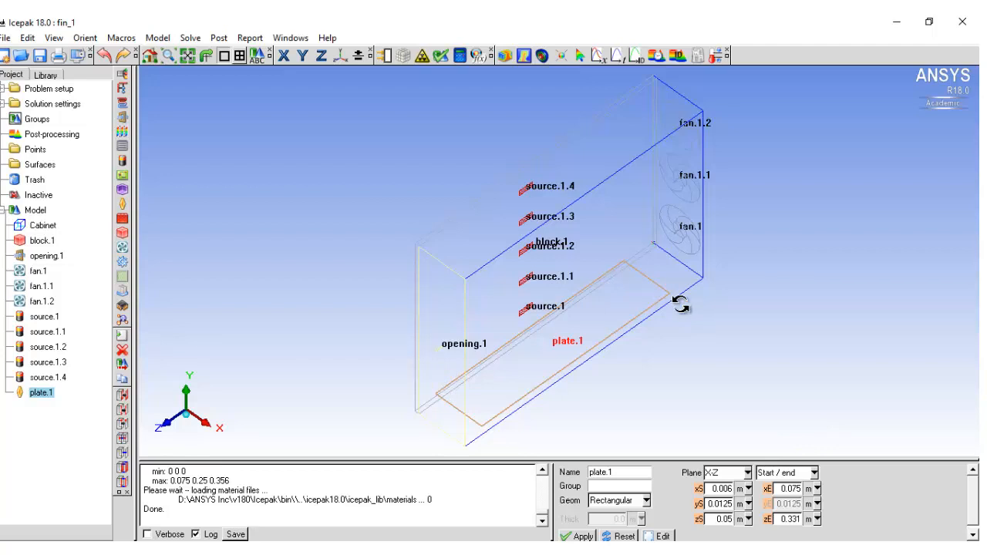
# Set the plate's thermal model to Conducting thick with a thickness of 0.0025 m and apply it.
pyautogui.doubleClick(40, 395)
pyautogui.click(775, 161)
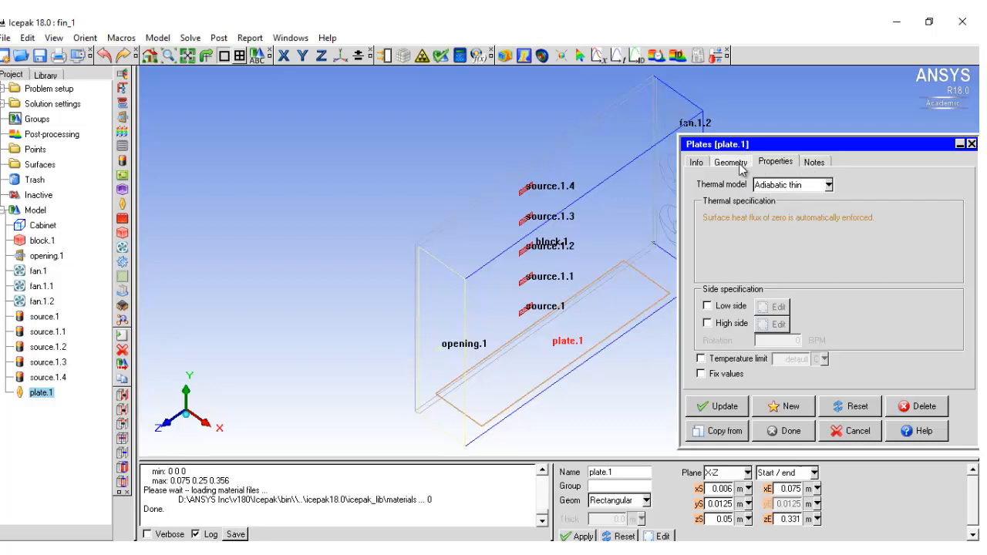
pyautogui.click(768, 189)
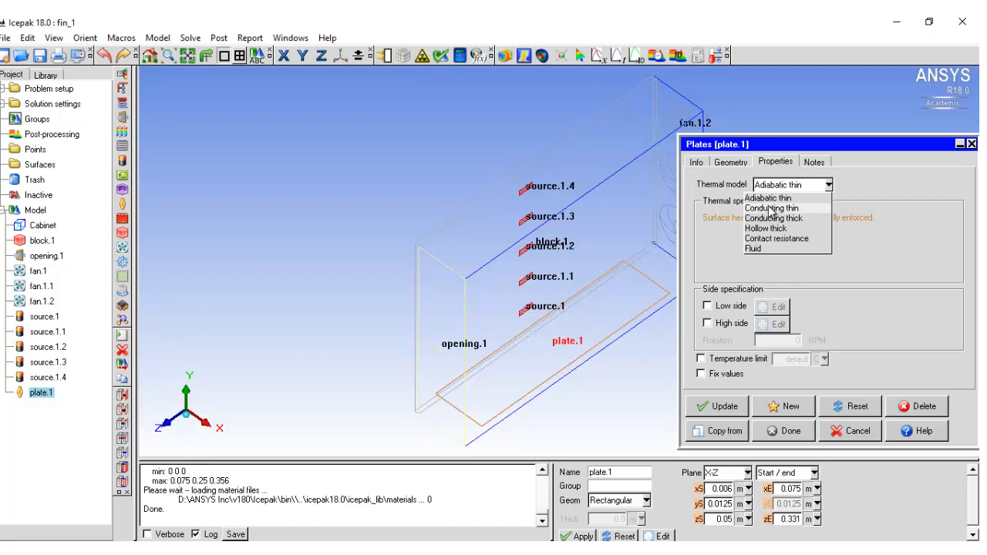
pyautogui.click(774, 218)
pyautogui.click(767, 217)
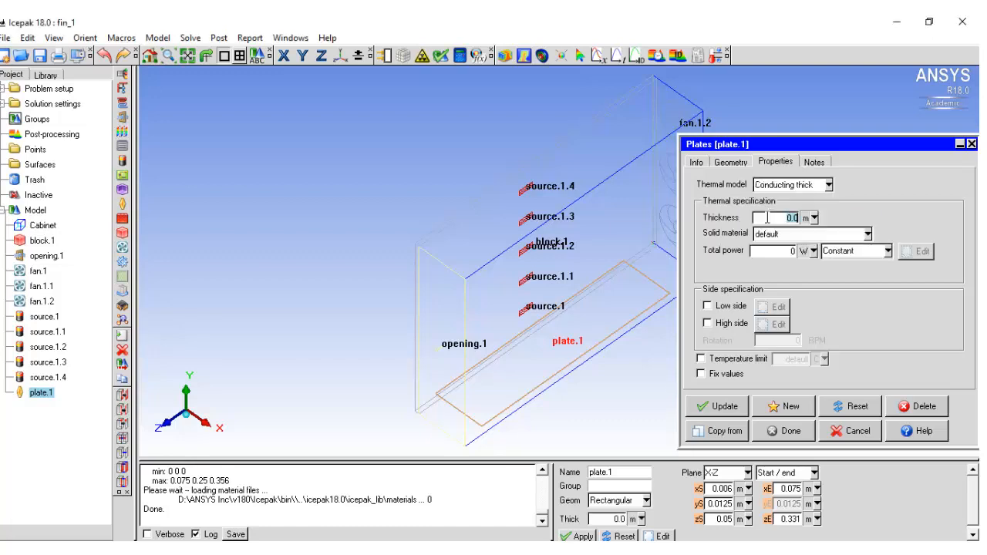
pyautogui.write('0.0025')
pyautogui.click(728, 409)
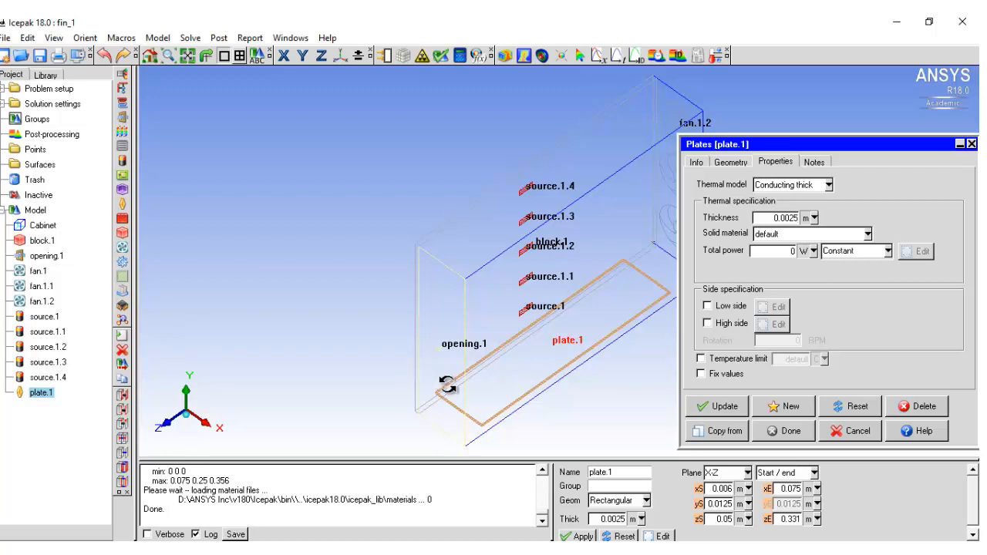
pyautogui.click(782, 431)
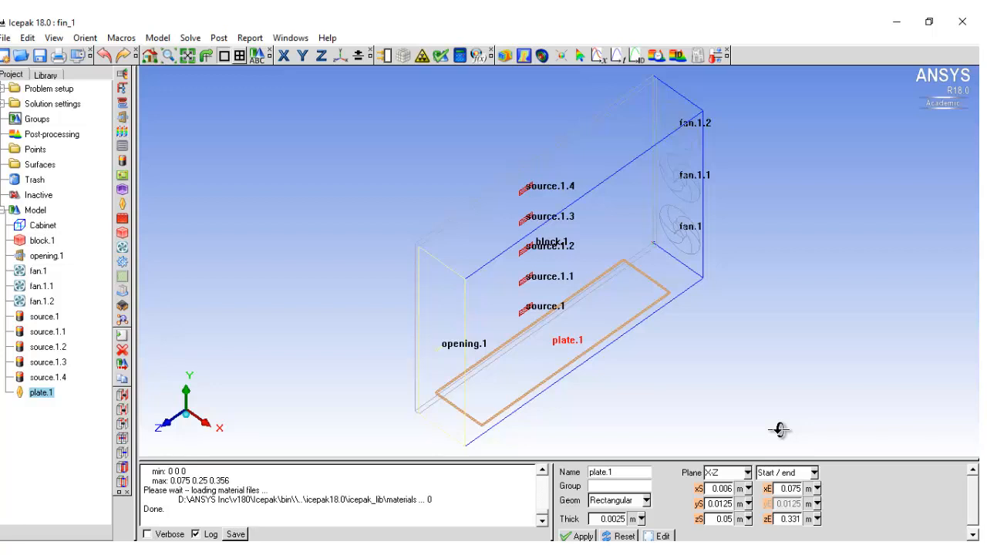
# Create nine translated copies of the plate with a Y offset of 0.025 m.
pyautogui.rightClick(50, 398)
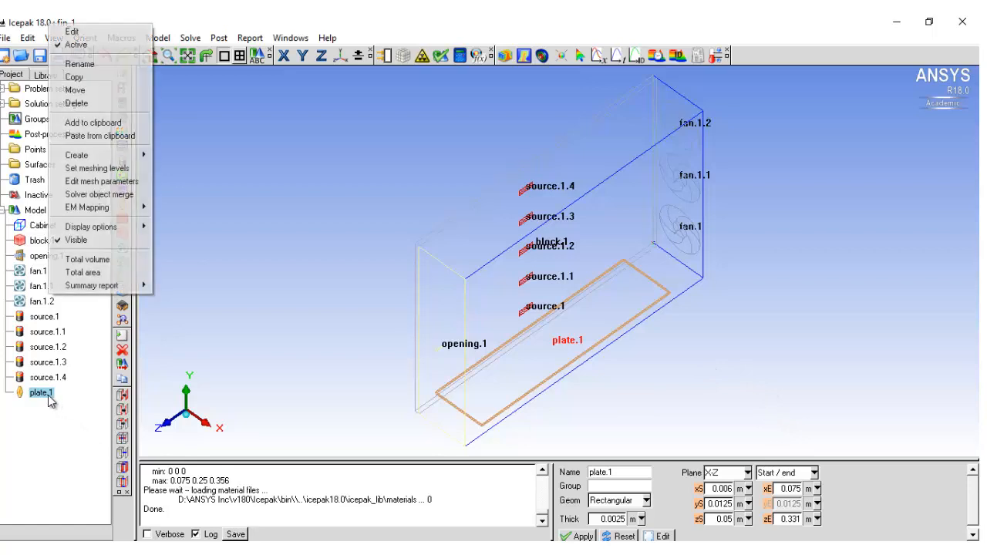
pyautogui.click(75, 78)
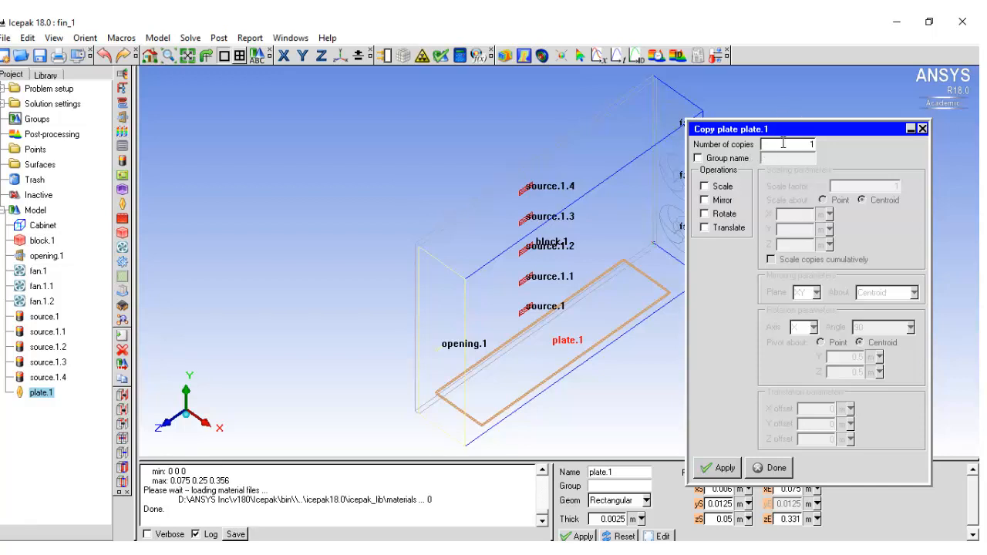
pyautogui.doubleClick(785, 144)
pyautogui.click(729, 228)
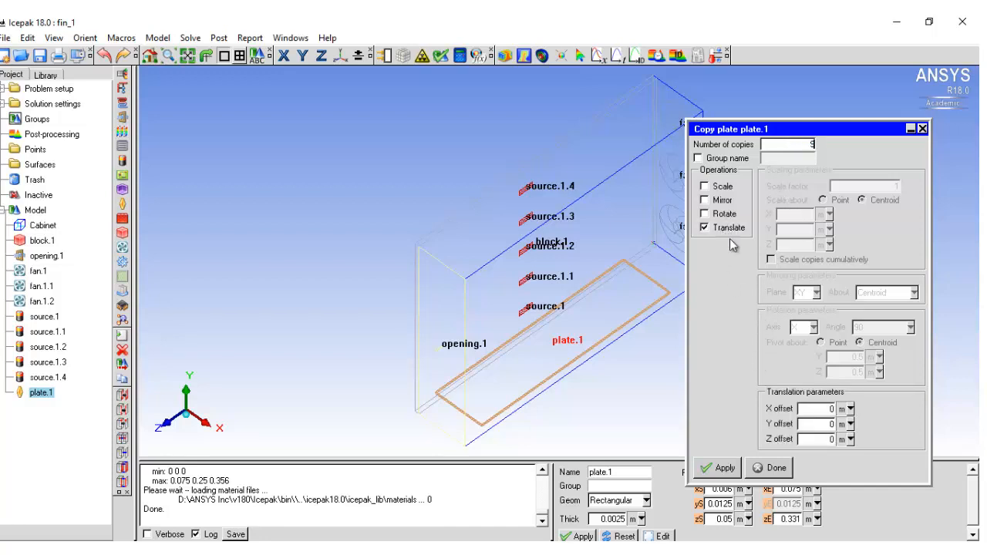
pyautogui.doubleClick(812, 424)
pyautogui.write('.025')
pyautogui.click(727, 470)
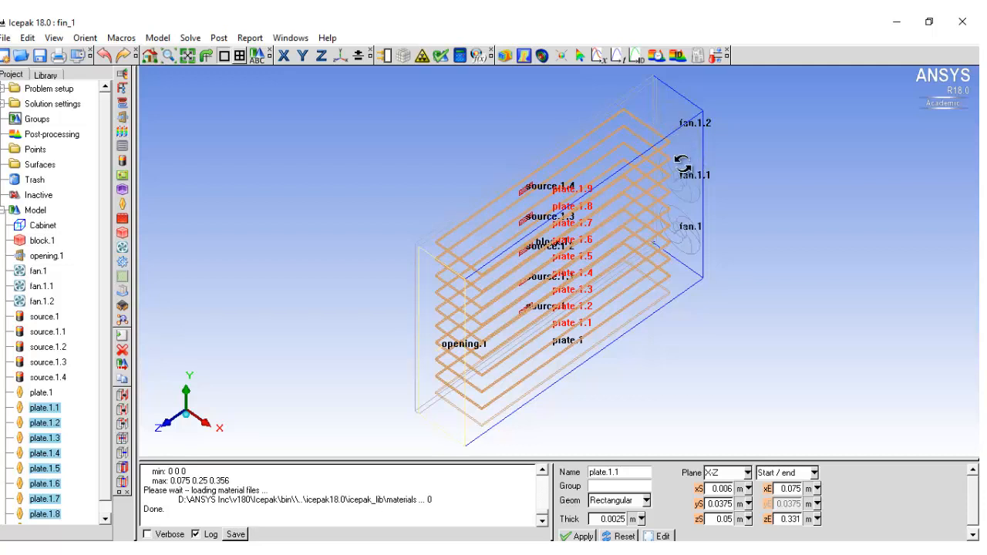
# Highlight all Plate objects in the model by type to check them, then end the highlighting.
pyautogui.click(159, 40)
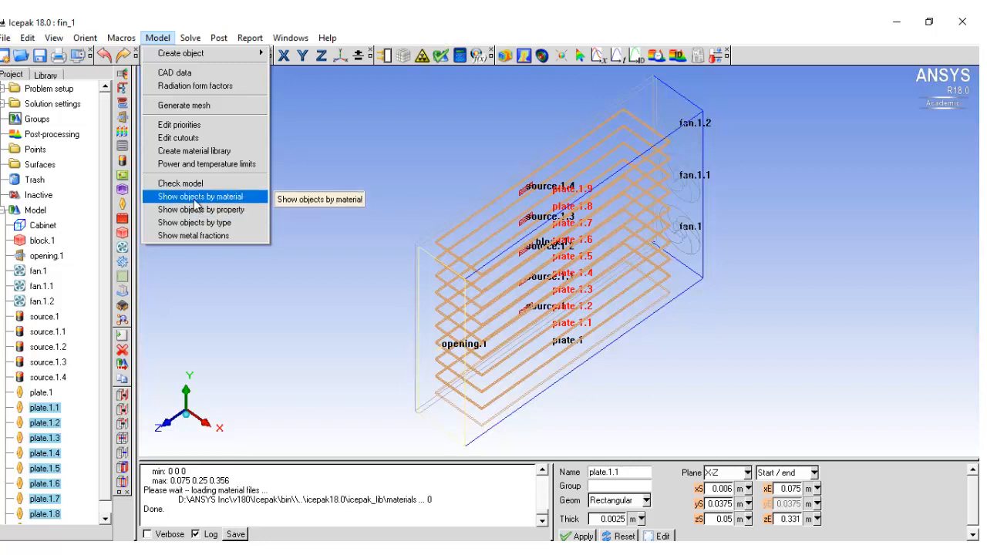
pyautogui.click(195, 223)
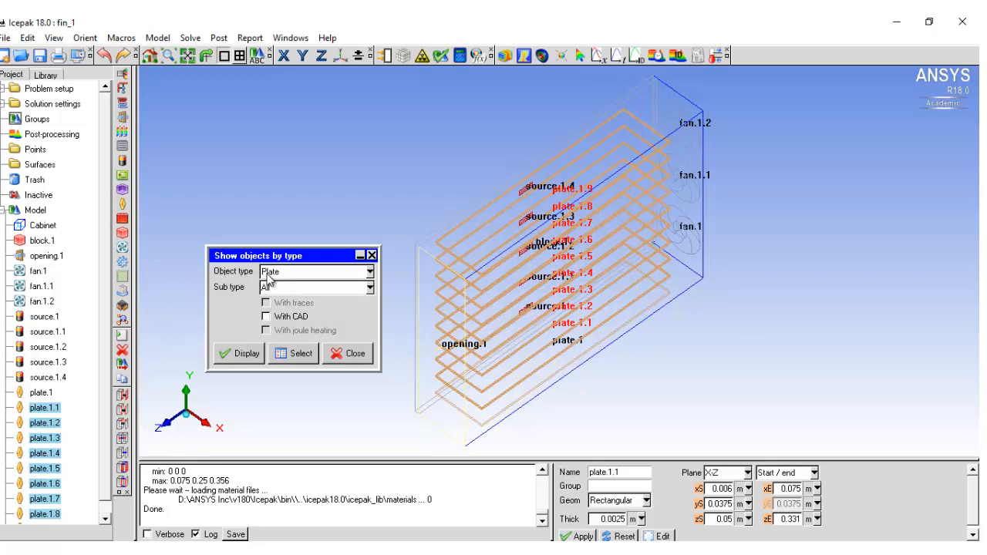
pyautogui.click(233, 356)
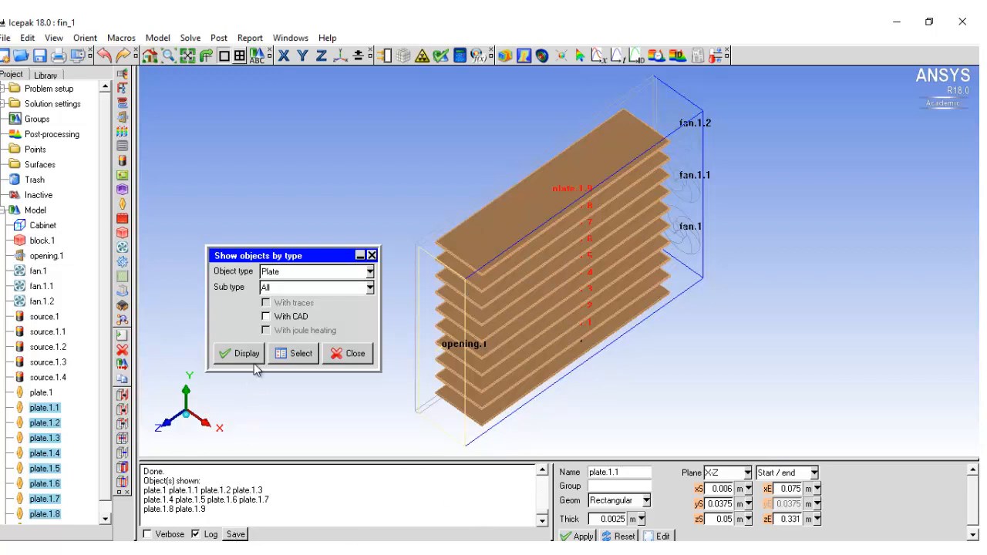
pyautogui.click(349, 354)
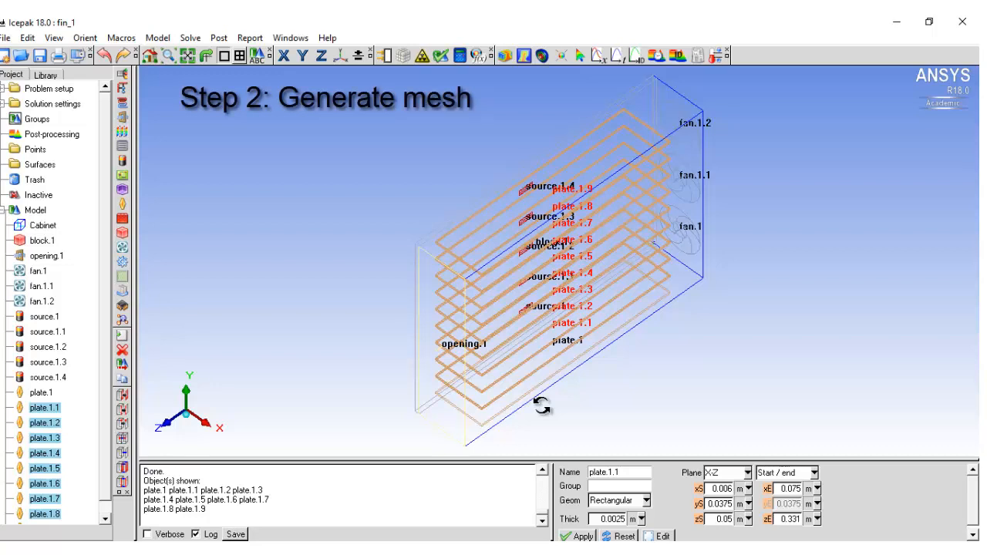
# Open the mesh controls and set the X, Y and Z minimum gap units to mm.
pyautogui.click(404, 59)
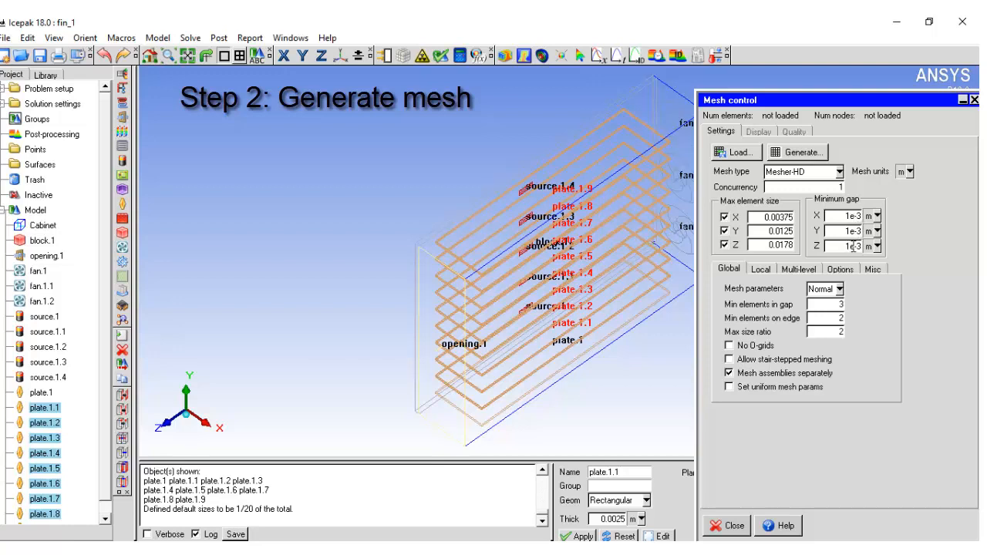
pyautogui.doubleClick(777, 216)
pyautogui.click(877, 216)
pyautogui.click(835, 263)
pyautogui.click(878, 231)
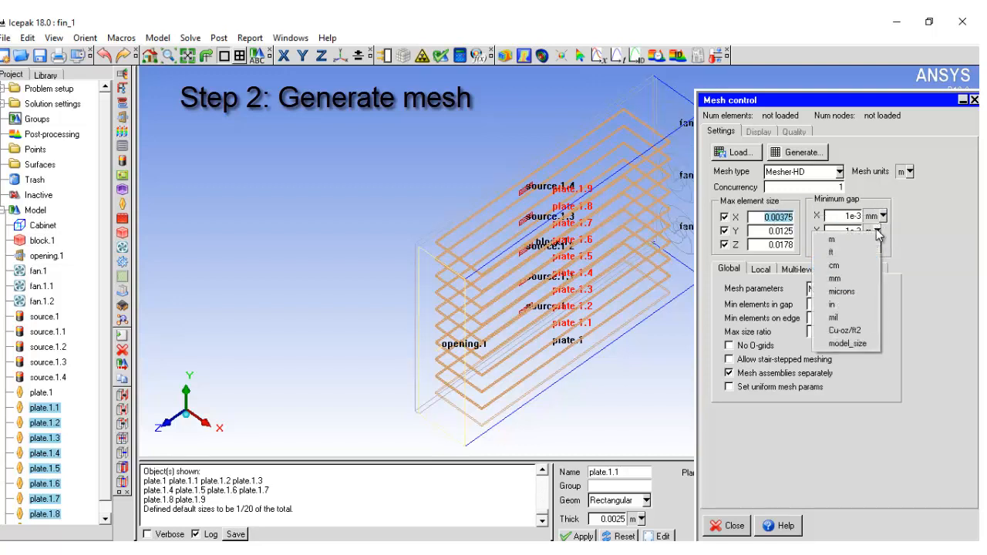
pyautogui.click(835, 278)
pyautogui.click(877, 245)
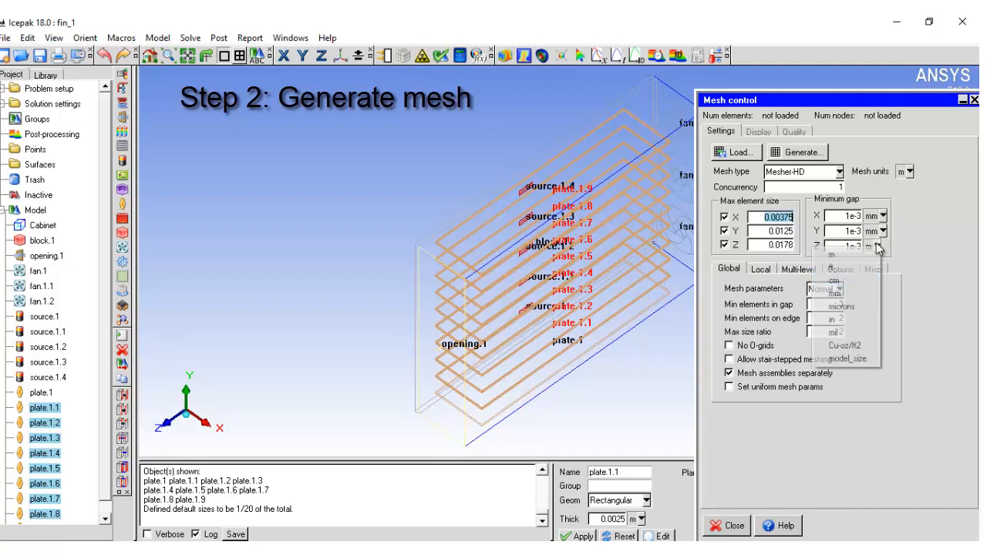
pyautogui.click(843, 293)
# Set the mesh minimum gap to 1 mm in X, Y and Z.
pyautogui.doubleClick(855, 216)
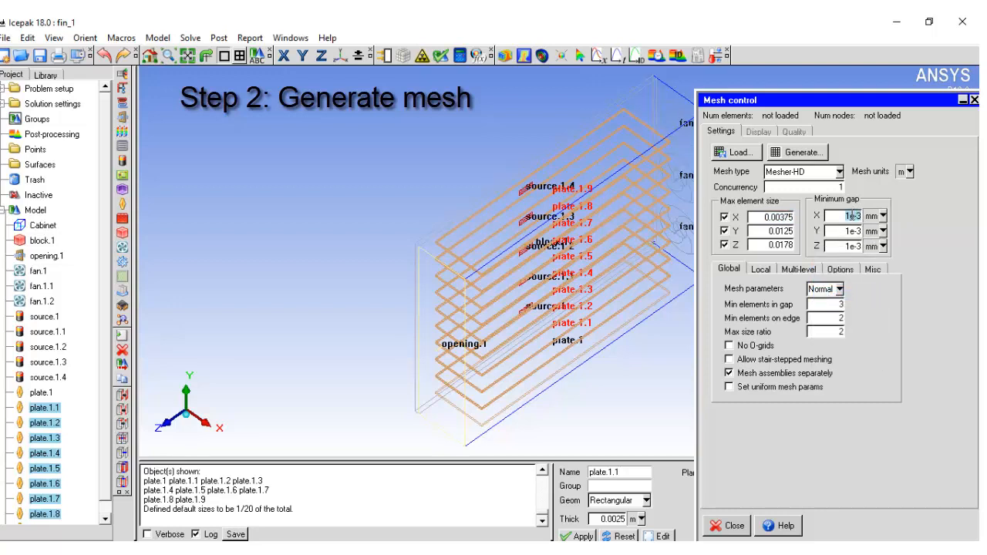
pyautogui.write('1')
pyautogui.doubleClick(853, 230)
pyautogui.write('1')
pyautogui.doubleClick(848, 246)
pyautogui.write('1')
# Set the maximum element size to 3.5 in X, 12.5 in Y and 17.5 in Z.
pyautogui.doubleClick(761, 218)
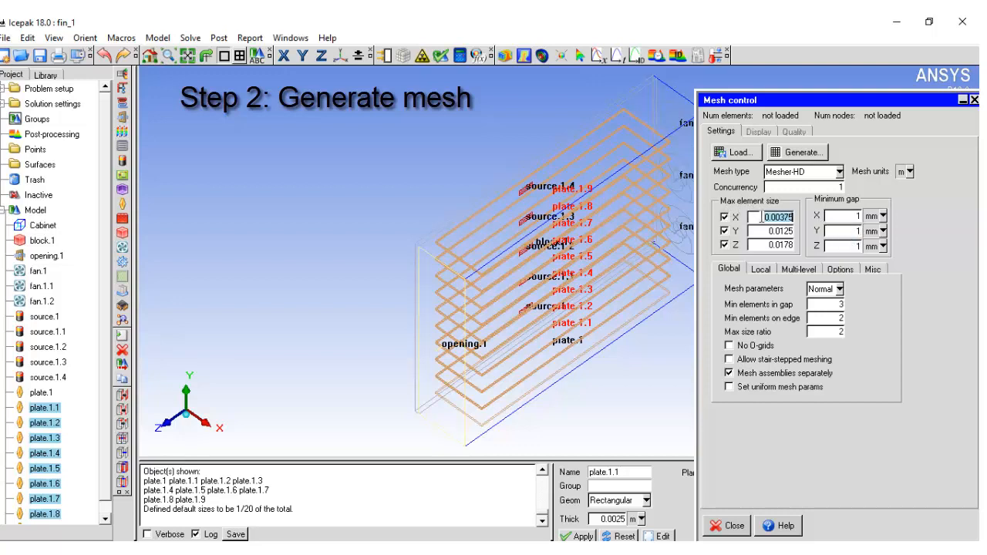
pyautogui.write('3.5')
pyautogui.doubleClick(779, 229)
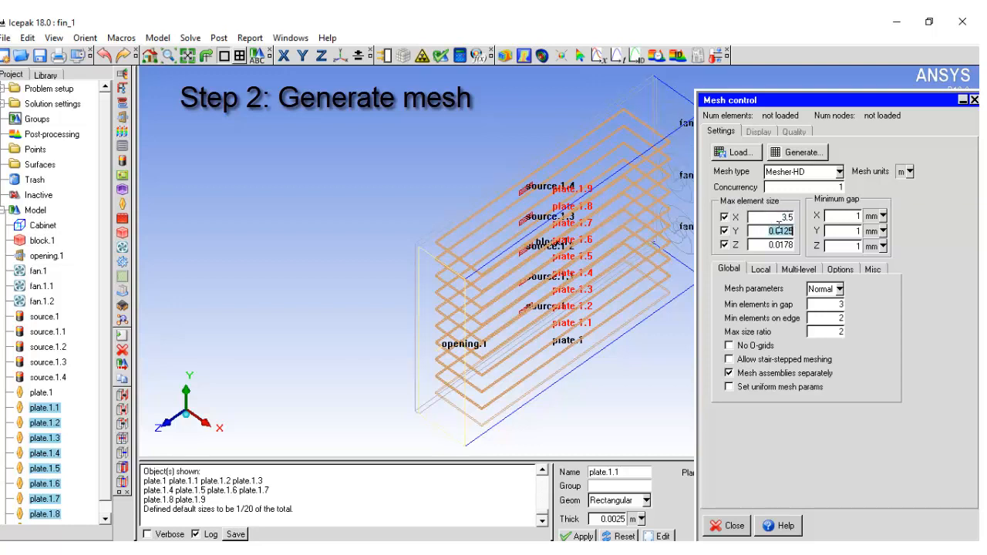
pyautogui.write('12.5')
pyautogui.doubleClick(779, 245)
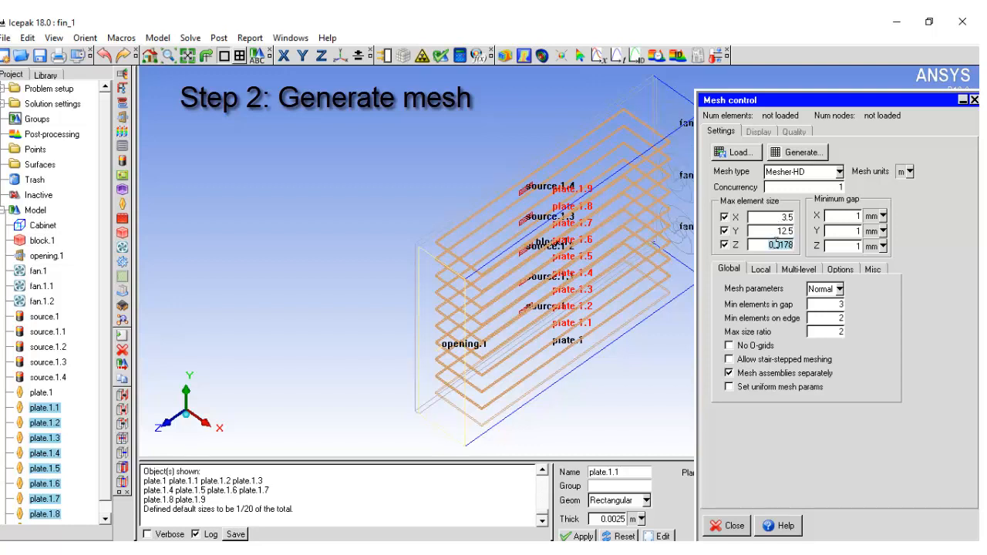
pyautogui.write('17.5')
# Set the global mesh parameters to Coarse and generate the mesh.
pyautogui.click(838, 289)
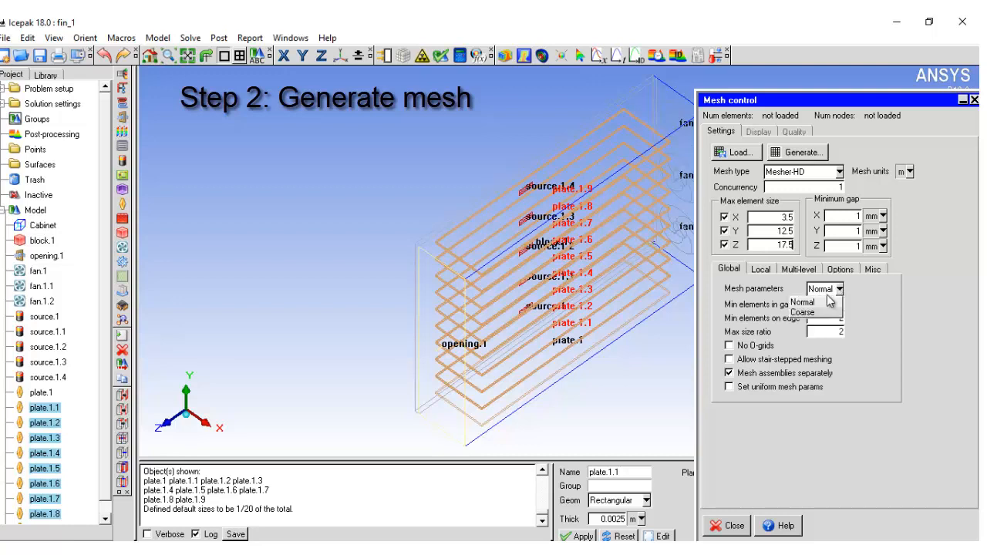
pyautogui.click(806, 313)
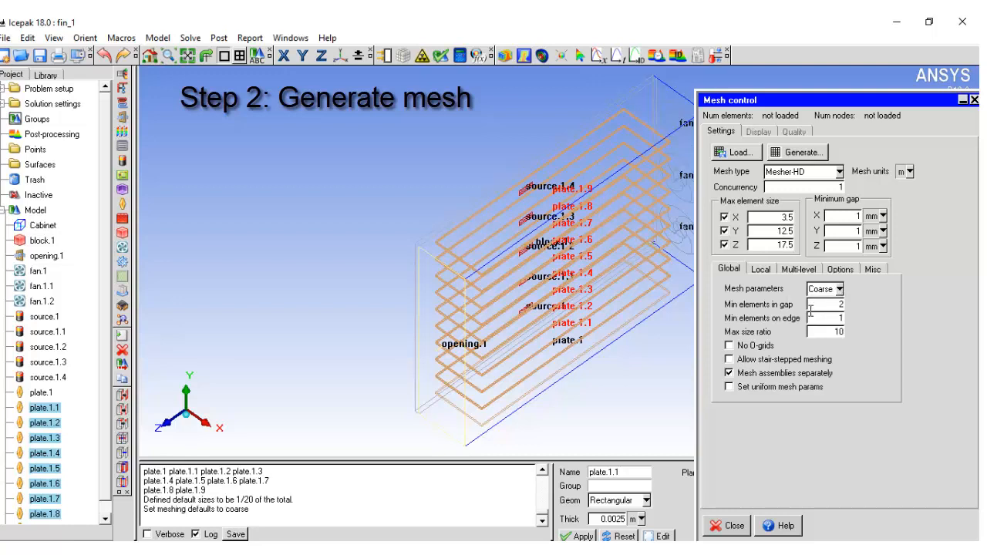
pyautogui.click(794, 153)
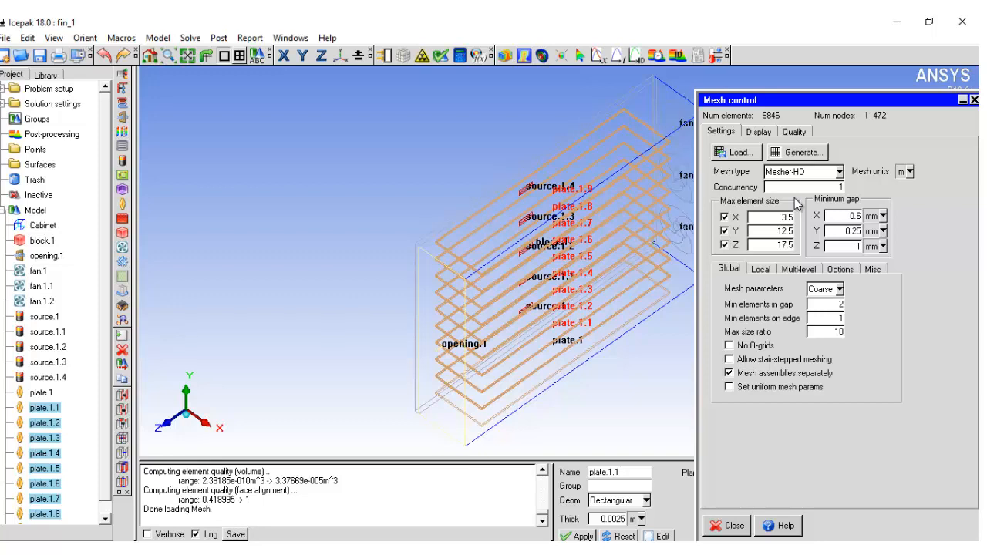
# Display the mesh on a cut plane positioned as X plane through center and view it along the X axis.
pyautogui.click(155, 517)
pyautogui.click(759, 135)
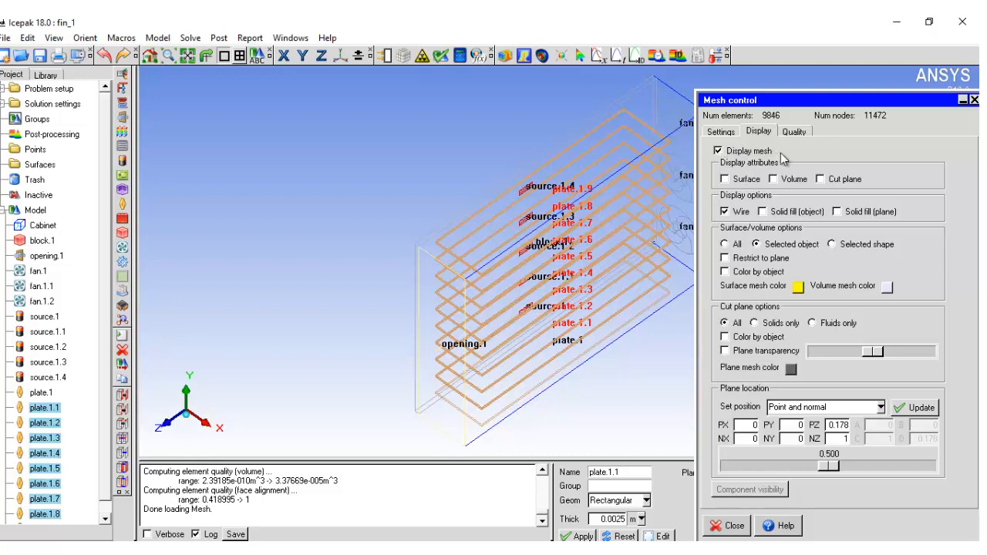
pyautogui.click(821, 179)
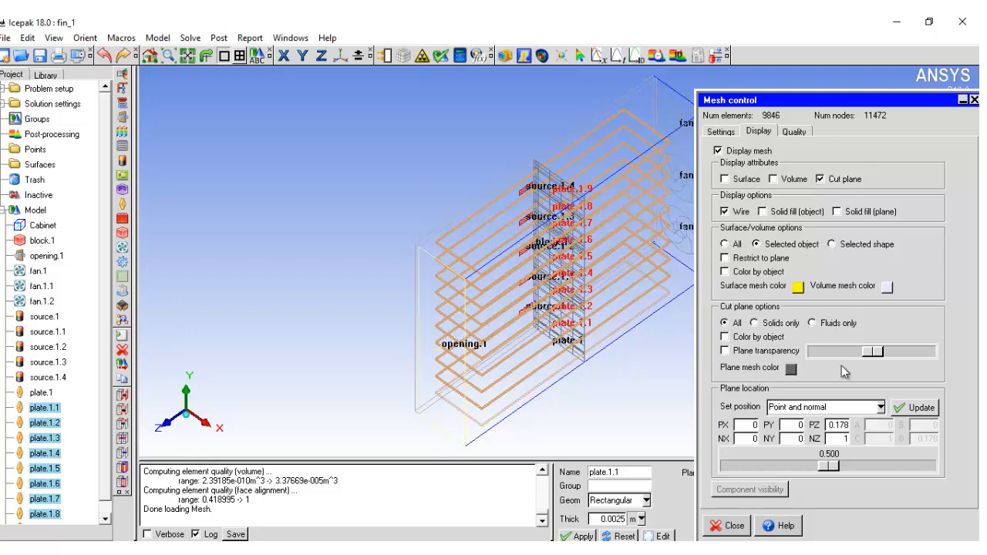
pyautogui.click(322, 57)
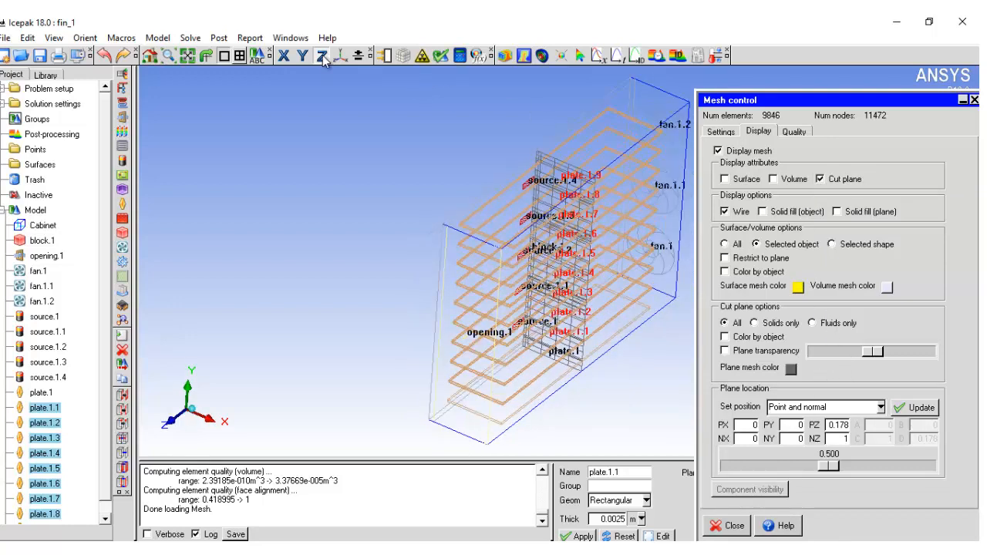
pyautogui.click(880, 408)
pyautogui.click(846, 421)
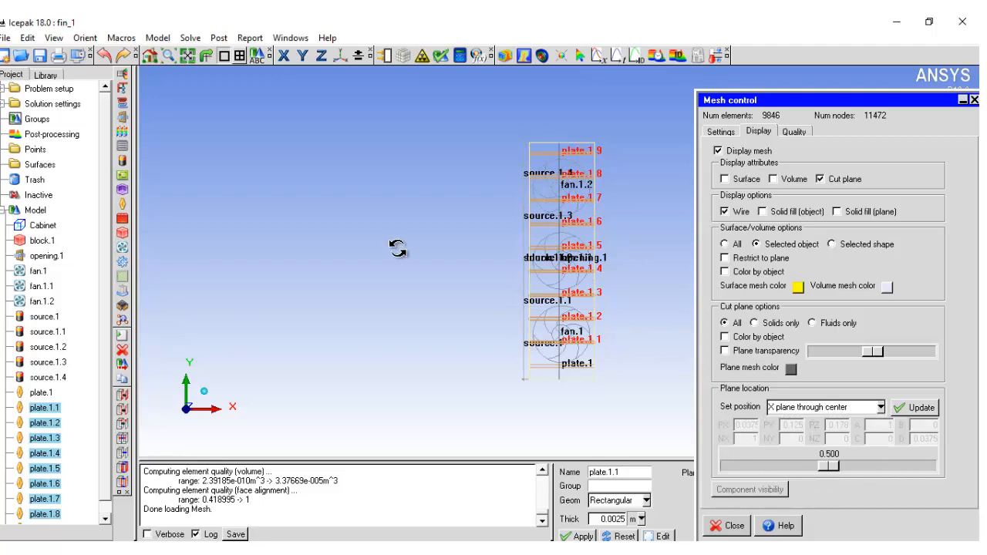
pyautogui.click(284, 56)
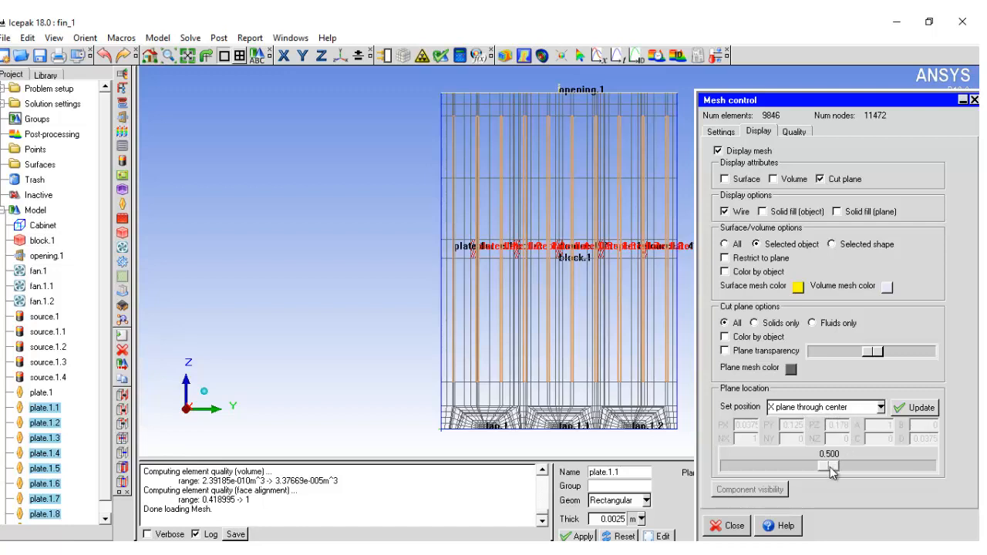
# Shift the X cut plane to about 0.58 of its range and examine the mesh closely around the sources and plates.
pyautogui.moveTo(833, 472); pyautogui.dragTo(877, 468)
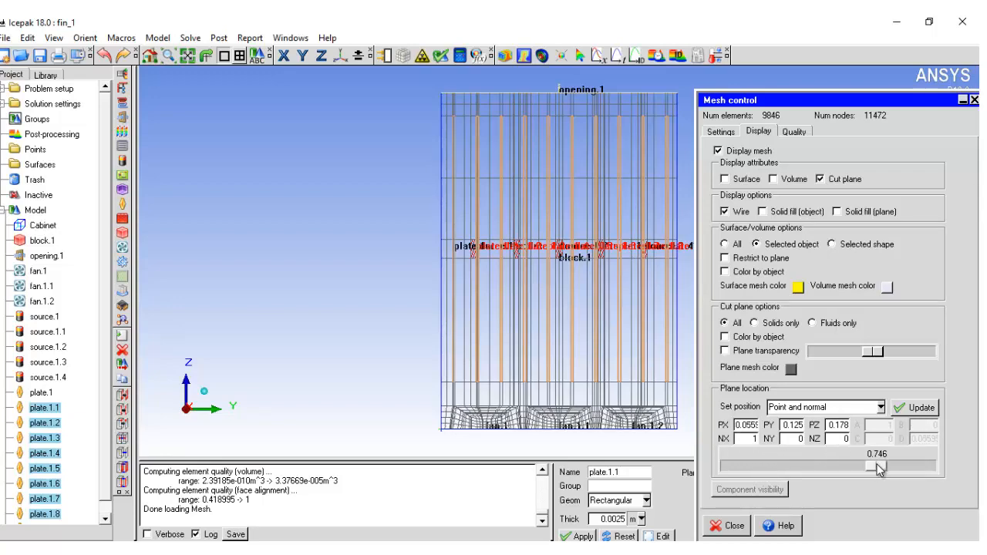
pyautogui.click(340, 55)
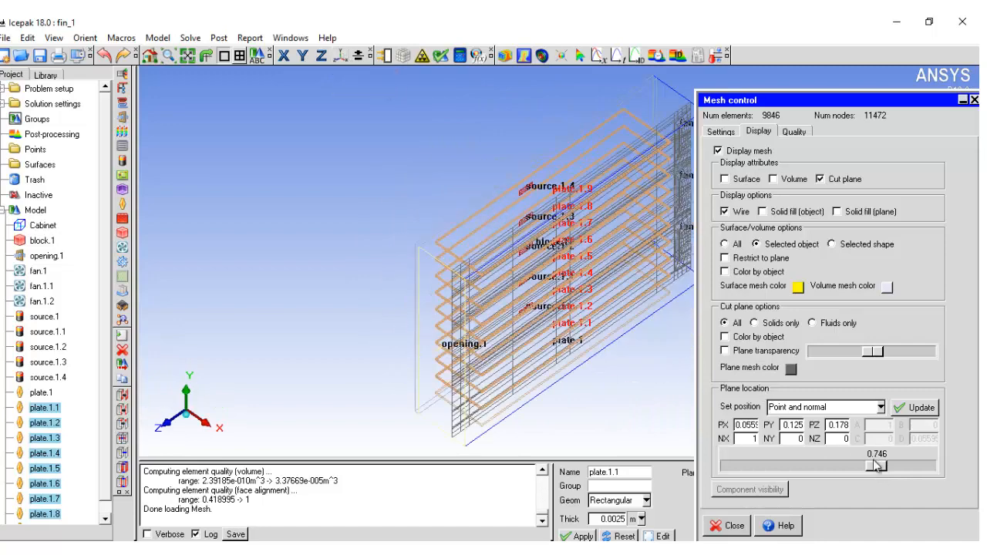
pyautogui.moveTo(877, 467); pyautogui.dragTo(846, 467)
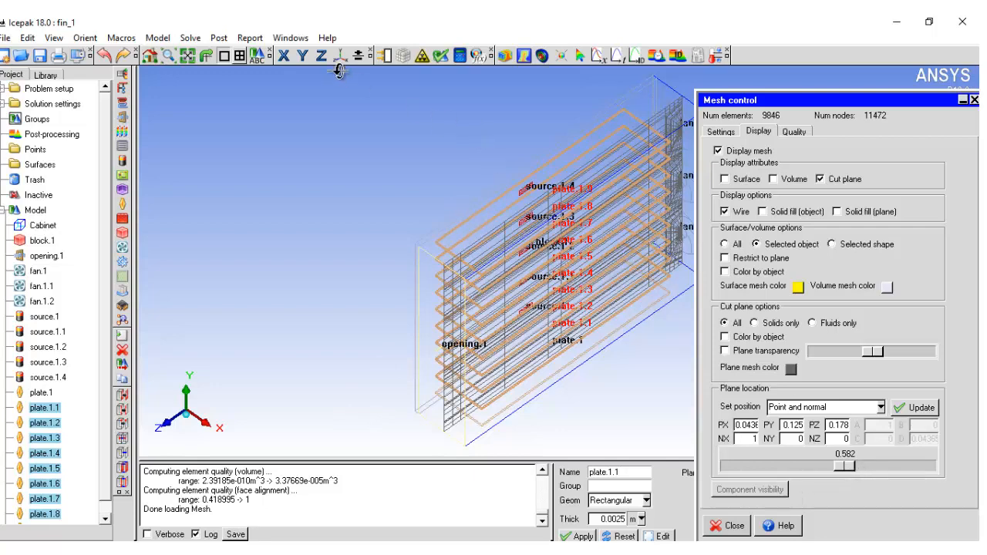
pyautogui.click(302, 57)
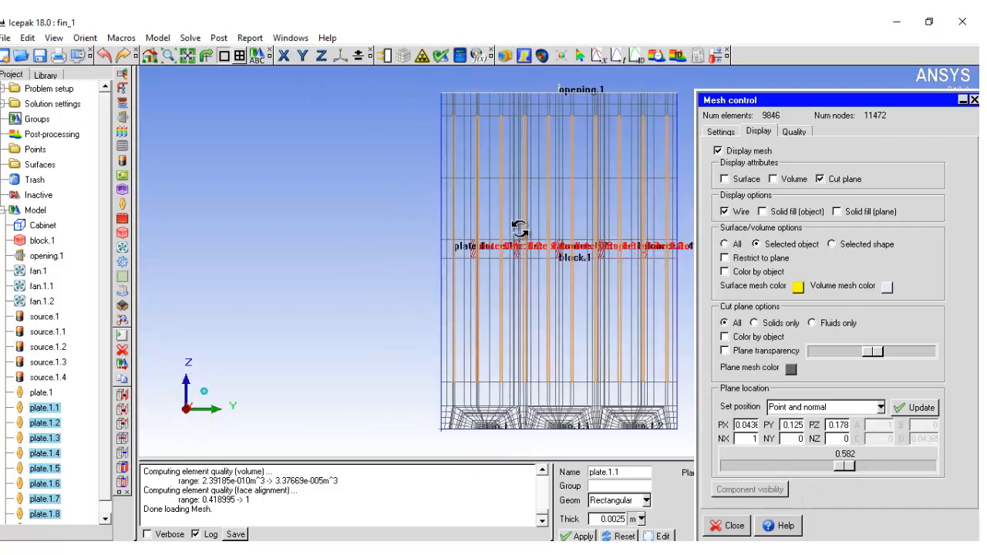
pyautogui.scroll(12, 520, 229)
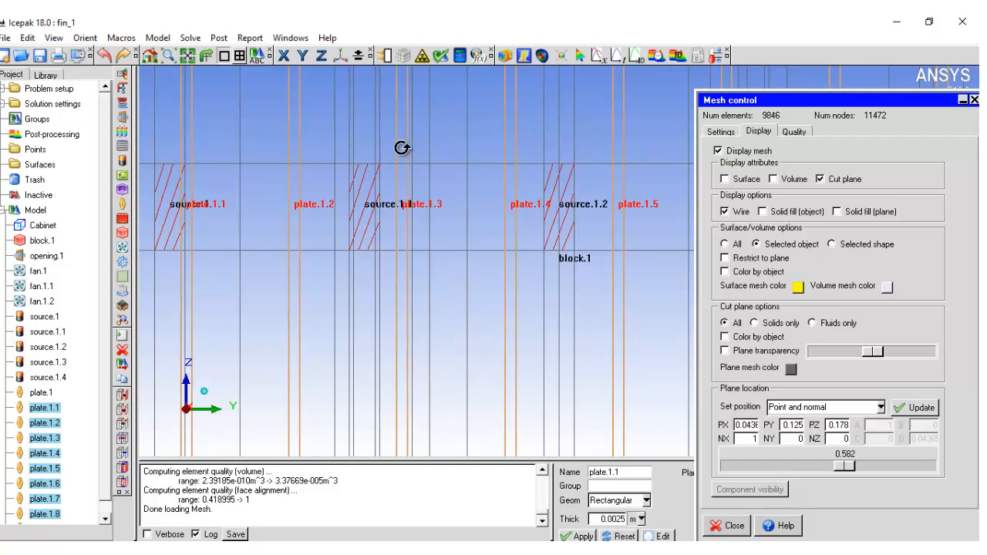
# Set the global mesh parameters to Normal and regenerate the mesh.
pyautogui.click(708, 133)
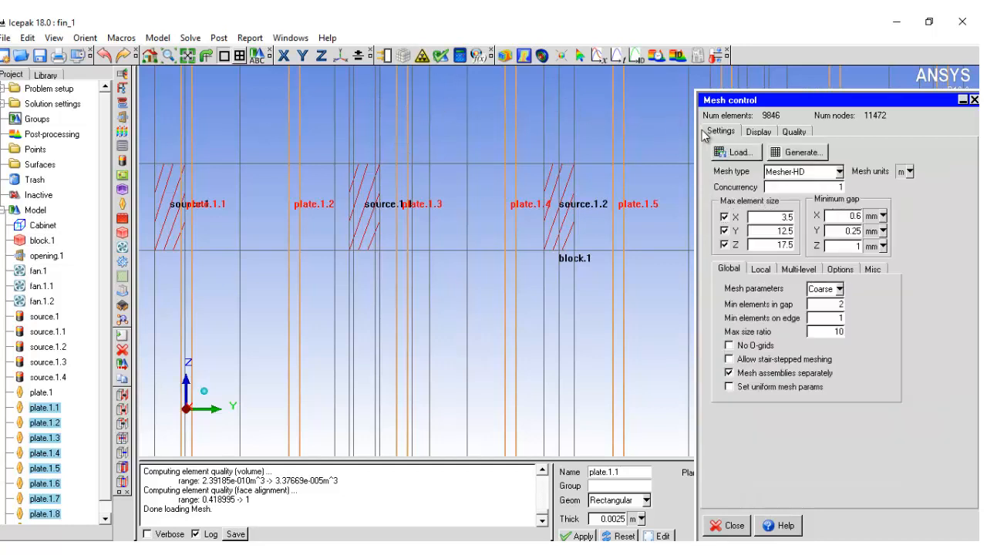
pyautogui.click(840, 288)
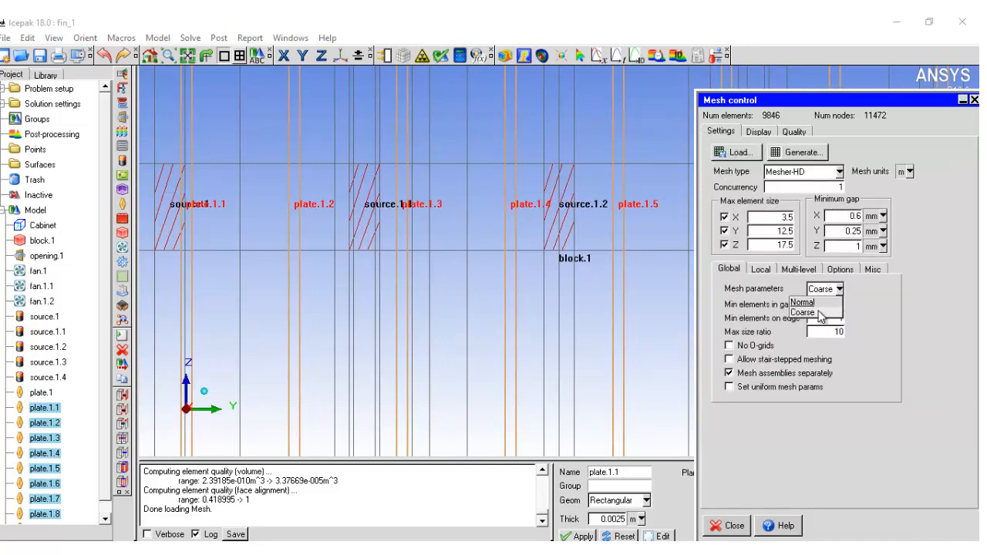
pyautogui.click(811, 307)
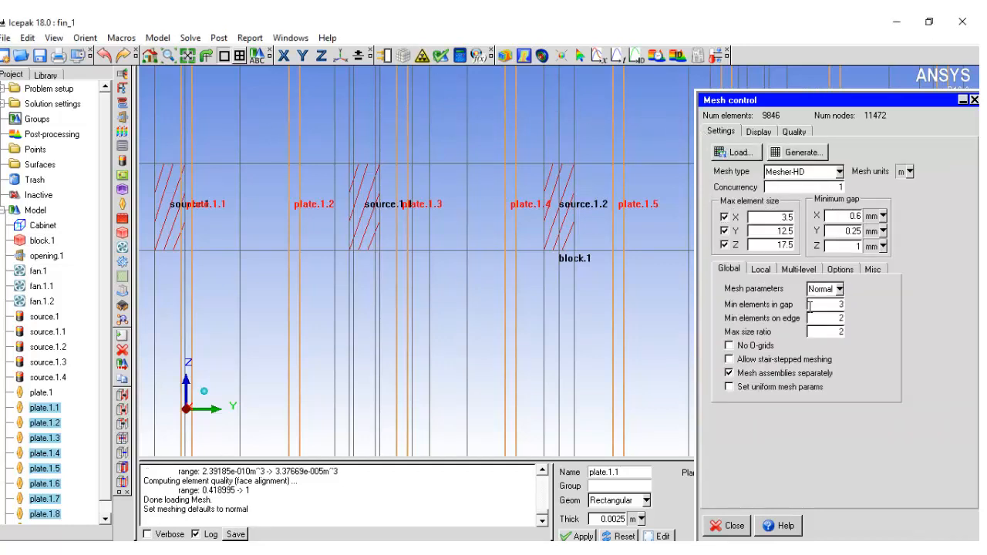
pyautogui.click(816, 154)
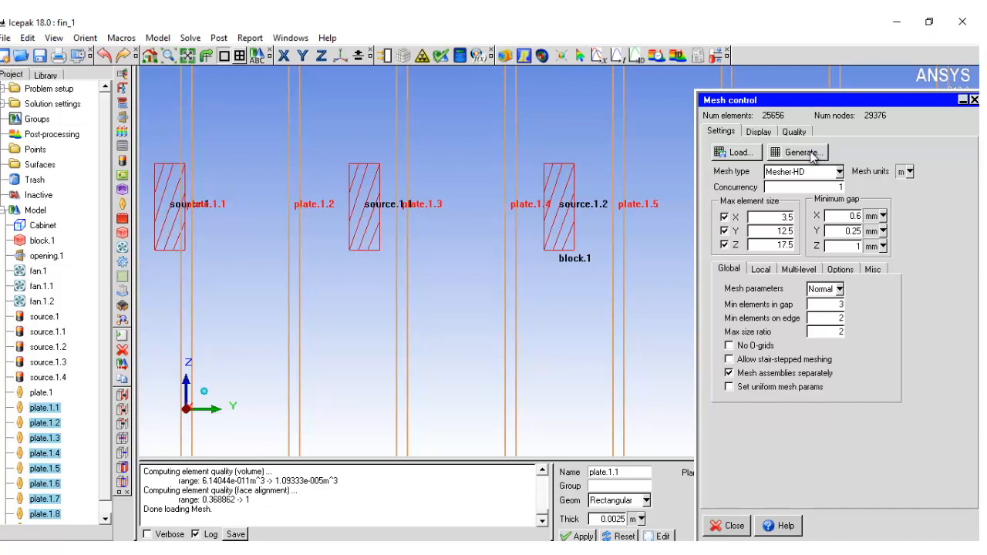
# Examine the regenerated mesh on the cut plane, then hide the mesh display and close the mesh controls.
pyautogui.click(758, 134)
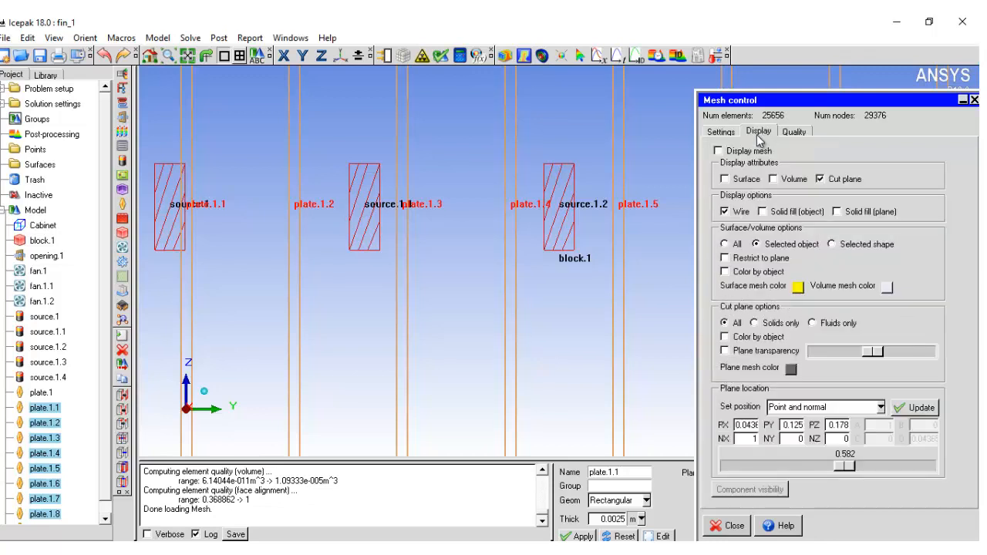
pyautogui.click(718, 151)
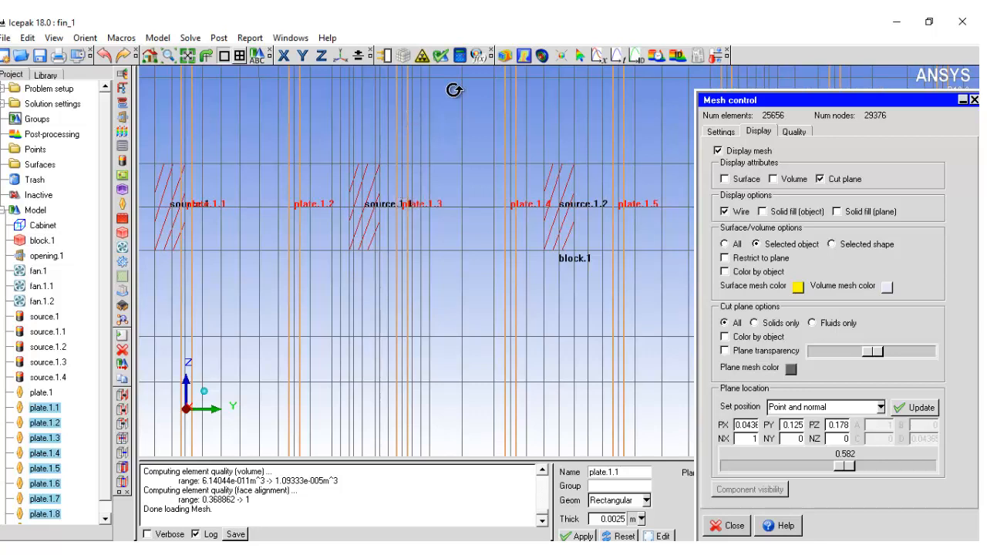
pyautogui.click(719, 152)
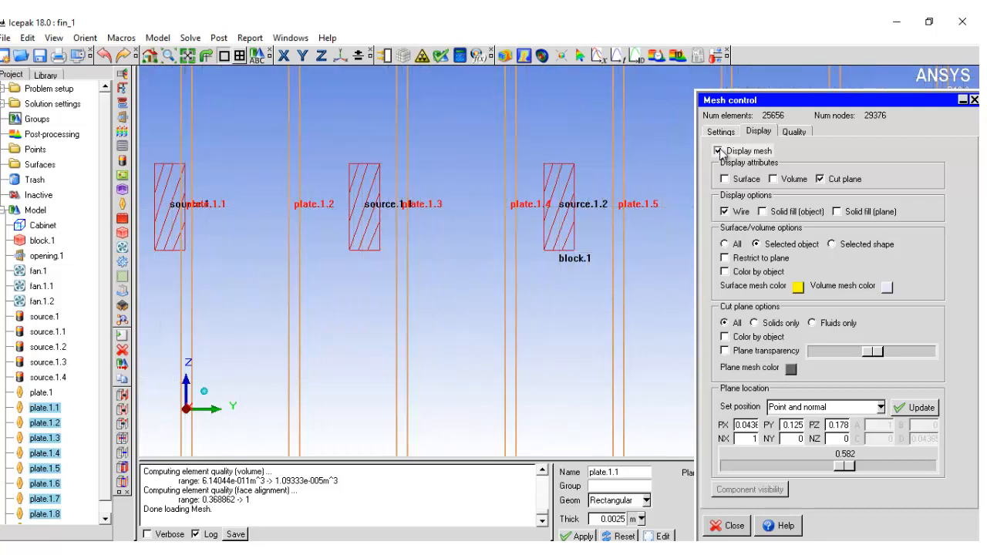
pyautogui.click(820, 179)
pyautogui.click(727, 525)
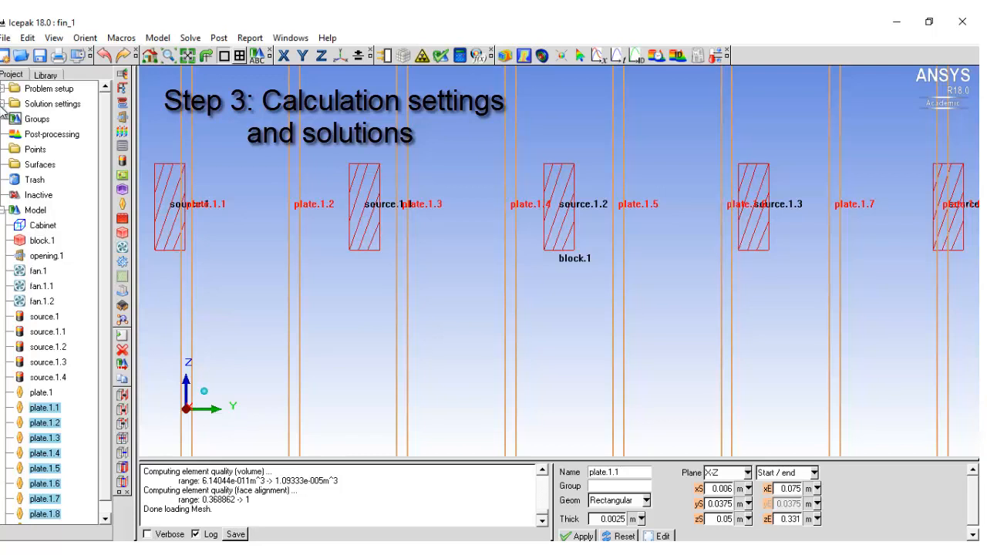
# Set the number of iterations to 200 in the basic solution settings and accept.
pyautogui.click(3, 104)
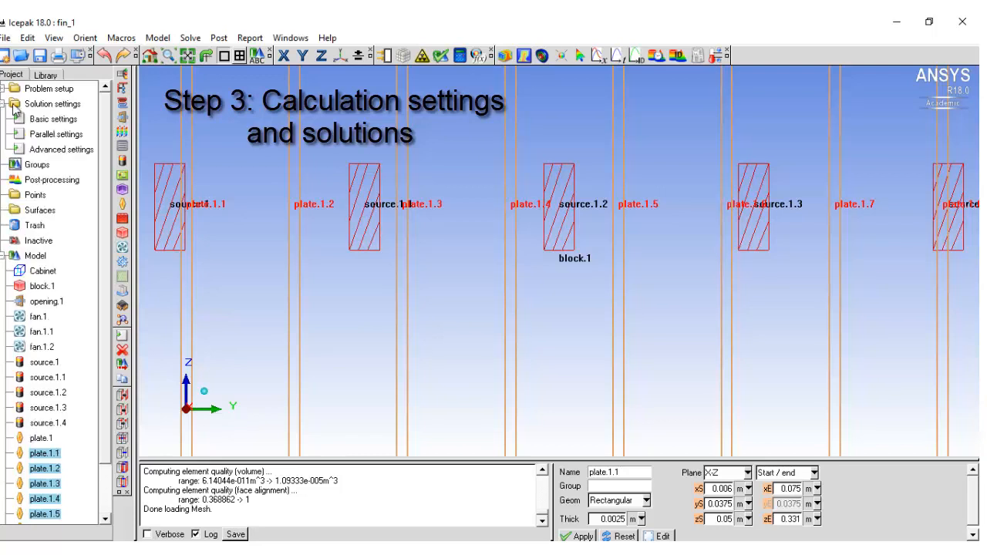
pyautogui.doubleClick(53, 119)
pyautogui.moveTo(851, 350); pyautogui.dragTo(516, 197)
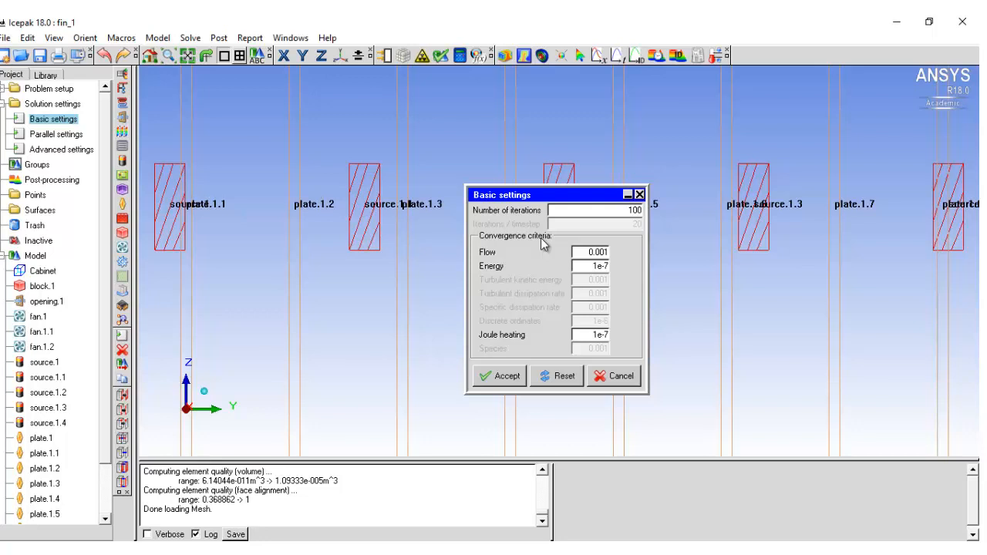
pyautogui.doubleClick(570, 209)
pyautogui.write('200')
pyautogui.click(507, 377)
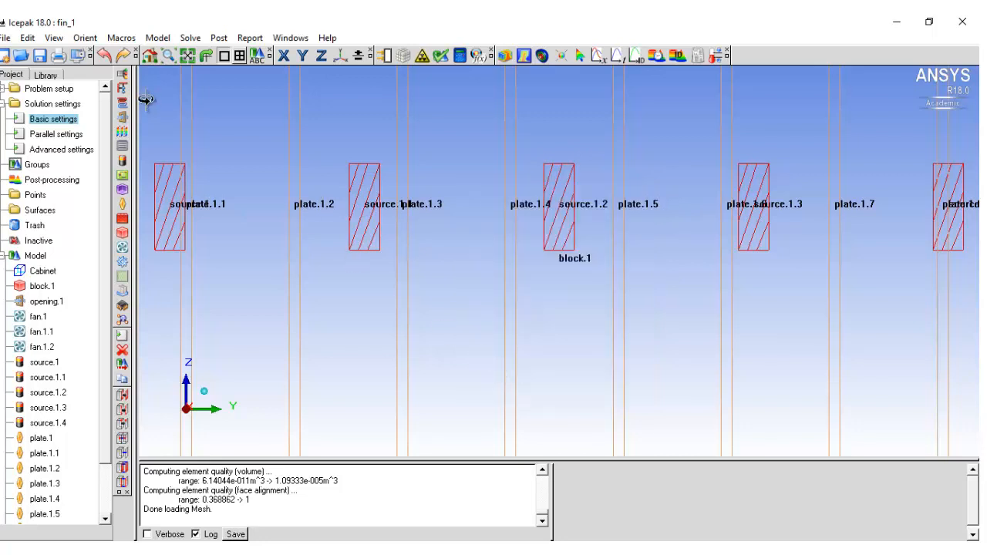
# Start the problem setup wizard, solving for velocity, pressure and temperature with forced convection as the flow condition.
pyautogui.click(4, 89)
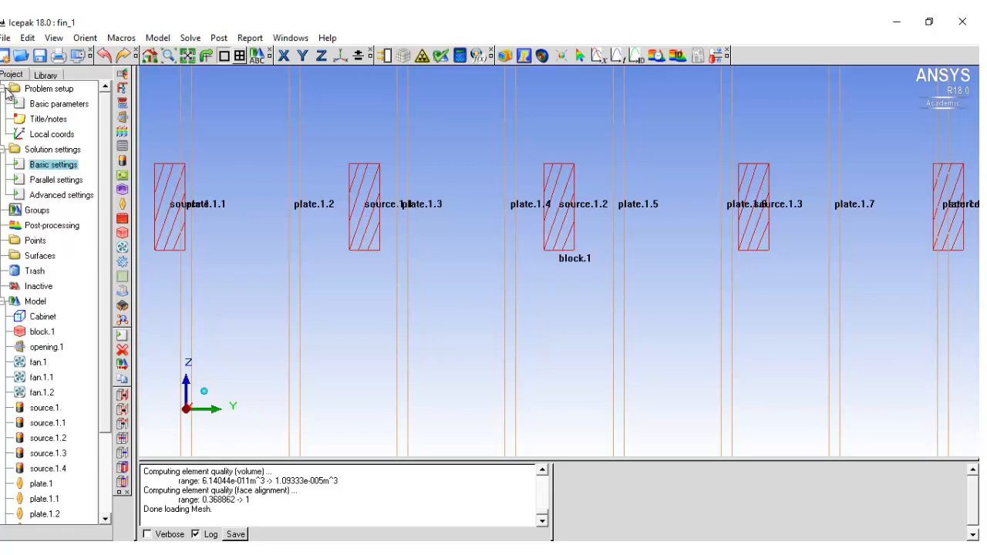
pyautogui.click(50, 92)
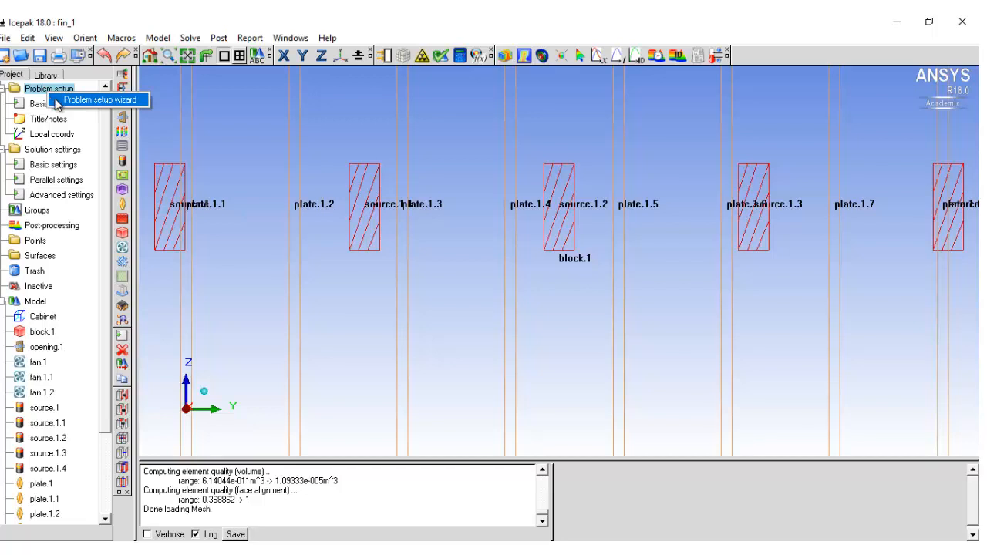
pyautogui.doubleClick(57, 103)
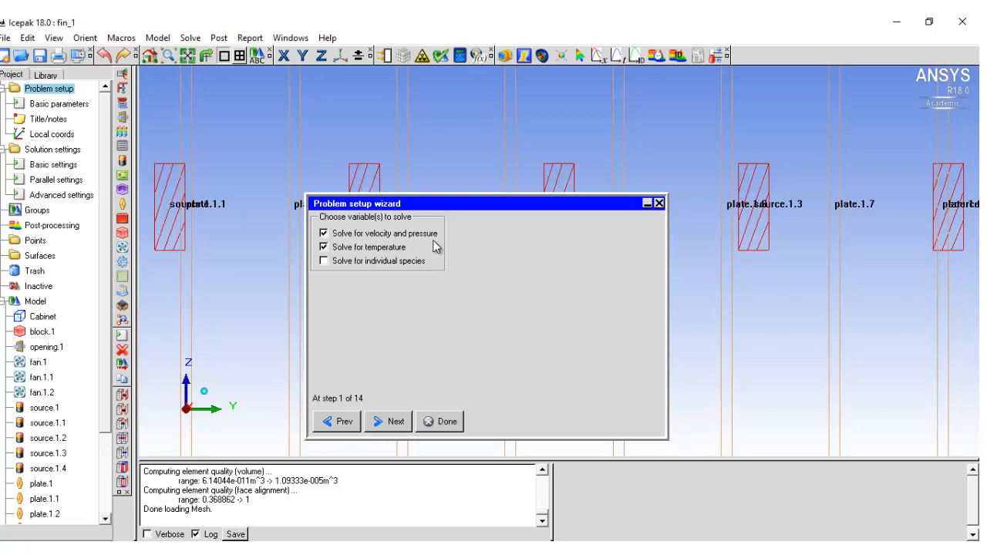
pyautogui.click(379, 423)
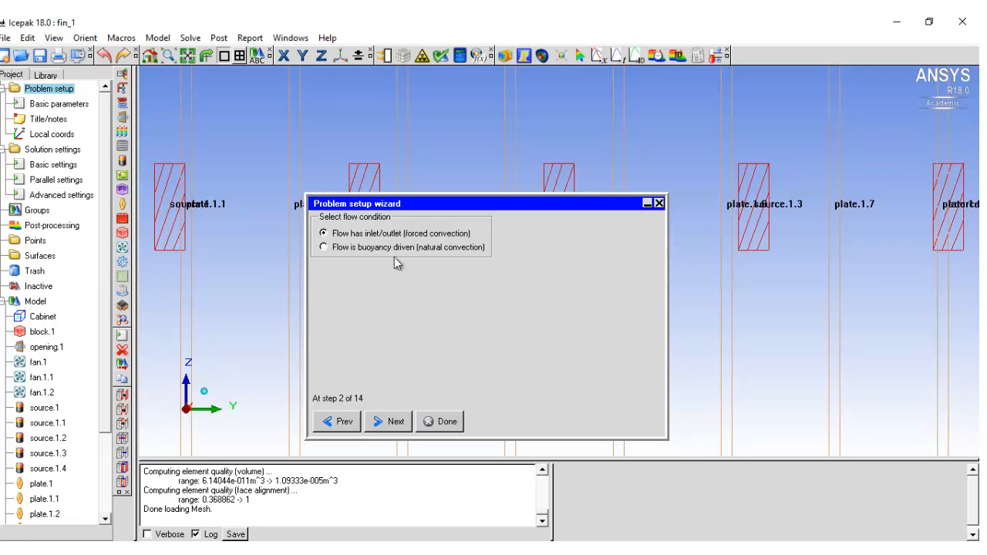
pyautogui.click(392, 423)
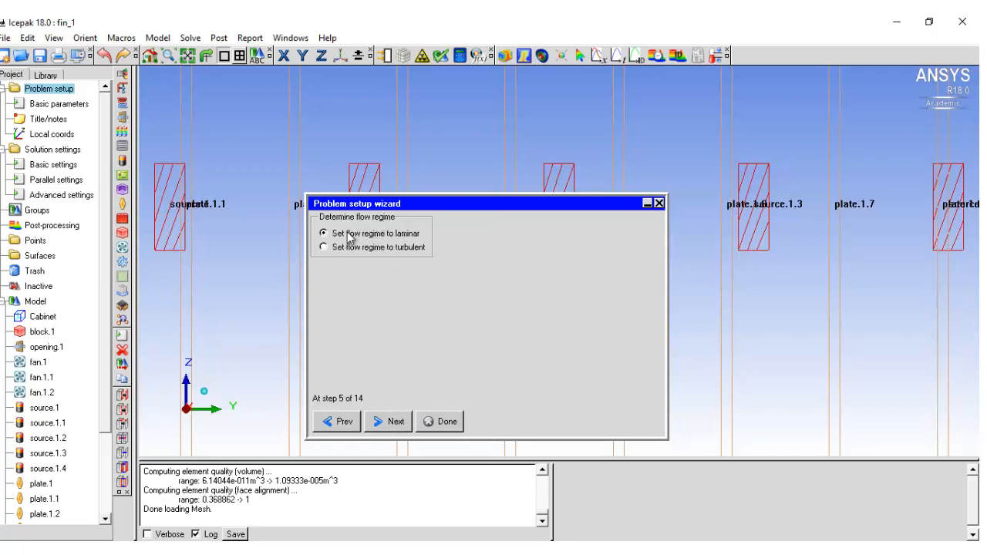
# Set the flow regime to turbulent with the zero-equation (mixing length) turbulence model.
pyautogui.moveTo(363, 240)
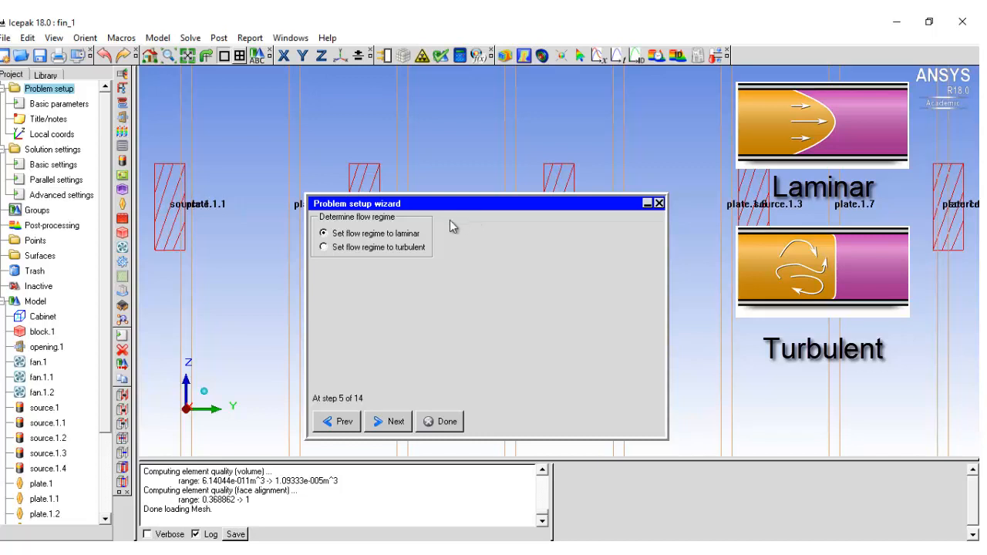
pyautogui.click(338, 247)
pyautogui.click(395, 422)
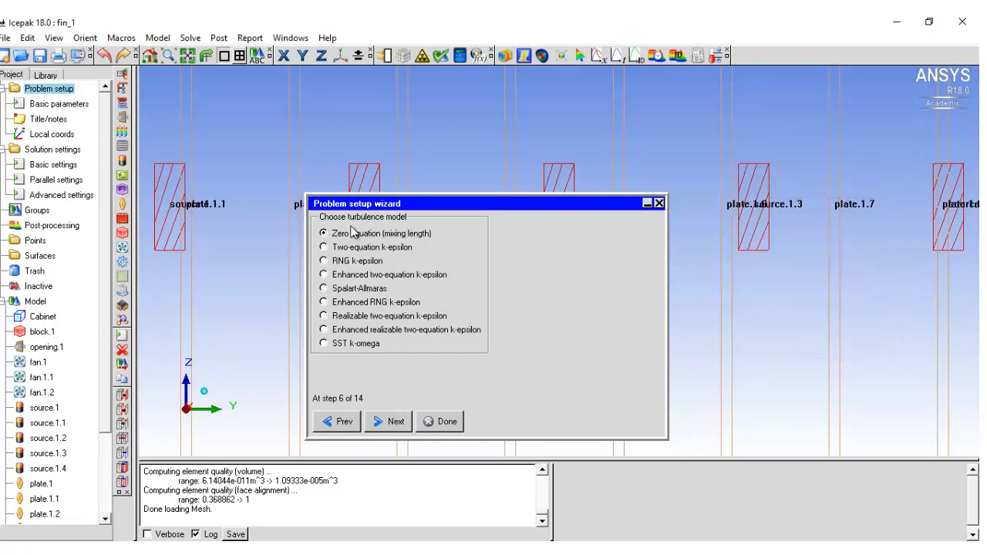
pyautogui.click(395, 421)
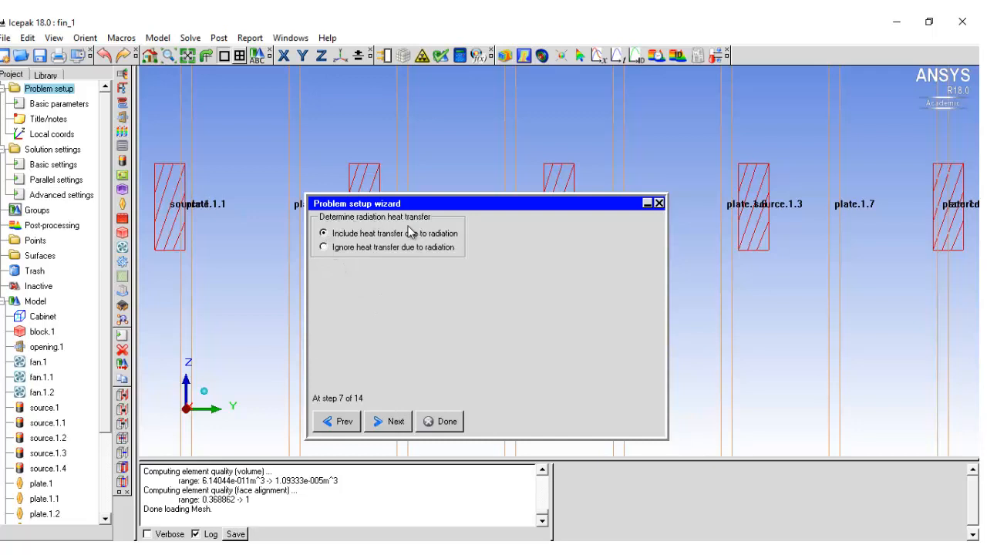
# Ignore heat transfer due to radiation, keep the variables steady-state and finish the problem setup wizard.
pyautogui.click(327, 248)
pyautogui.click(393, 422)
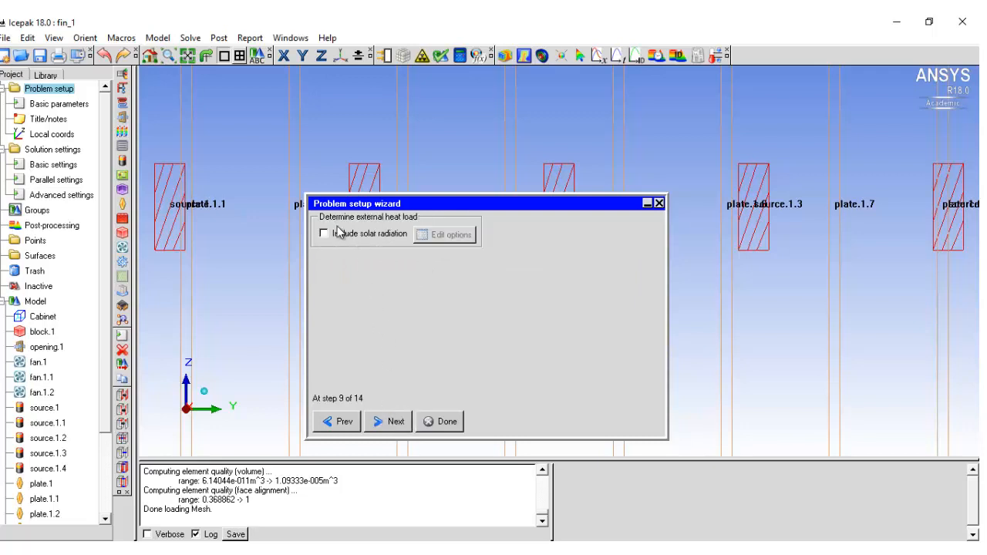
pyautogui.click(380, 423)
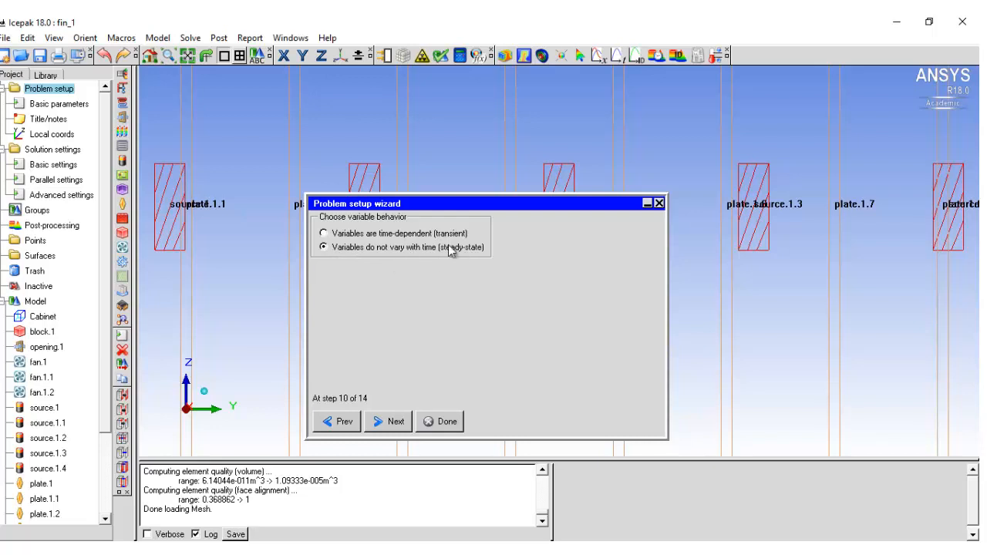
pyautogui.click(395, 426)
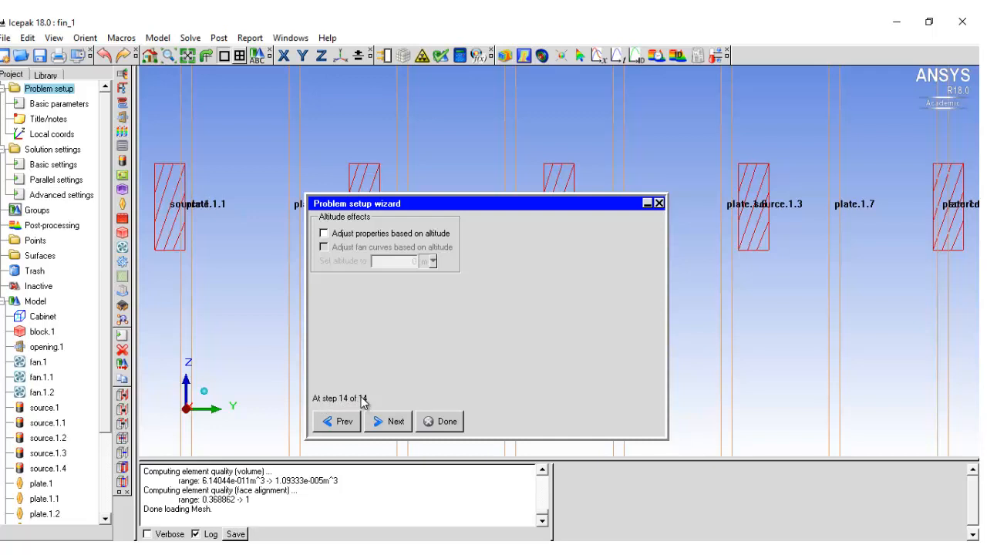
pyautogui.click(445, 419)
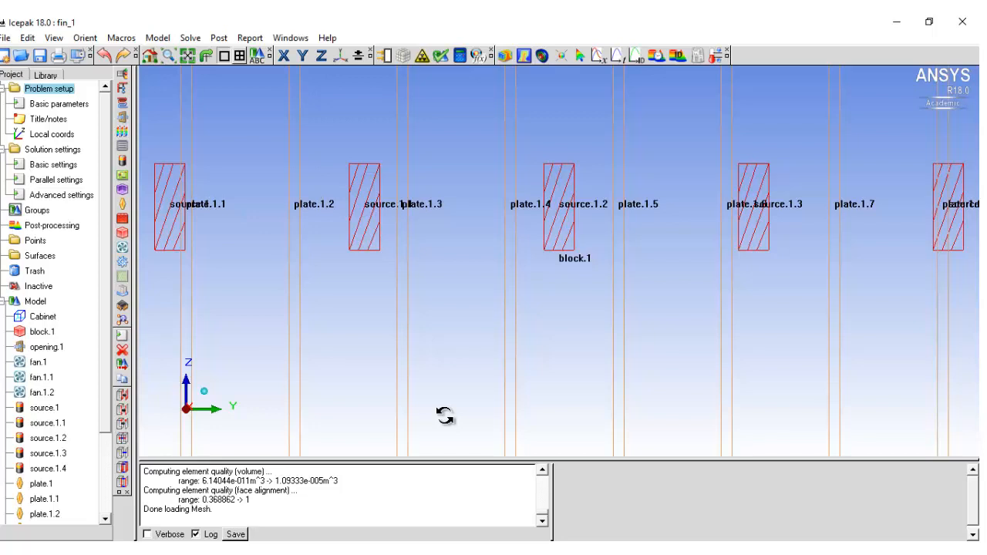
# Start a new solution run with the ID fin_100 and radiation disabled.
pyautogui.click(461, 58)
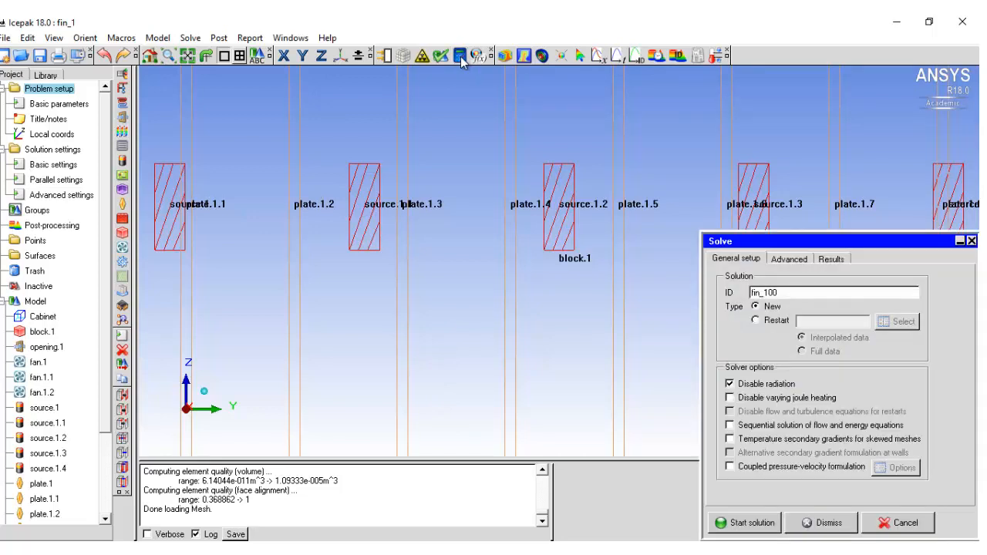
pyautogui.click(756, 527)
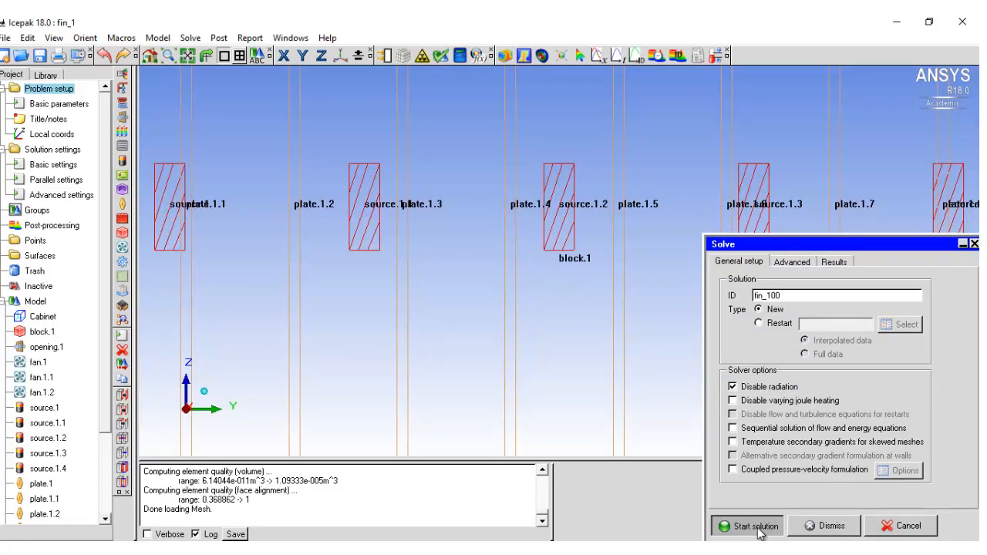
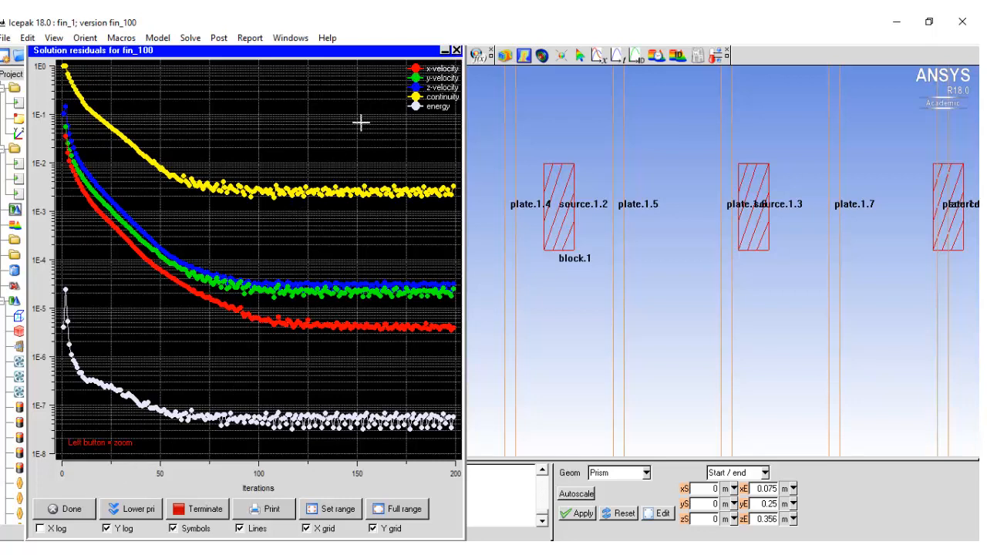
# Close the solution residuals plot and show the whole model in an isometric view fitted to the window.
pyautogui.moveTo(313, 62); pyautogui.dragTo(823, 48)
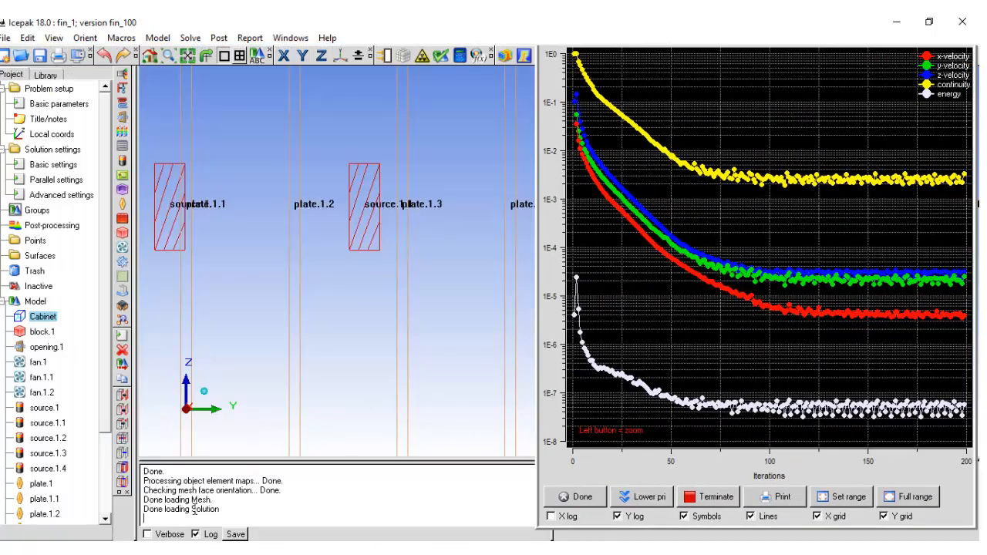
pyautogui.click(586, 500)
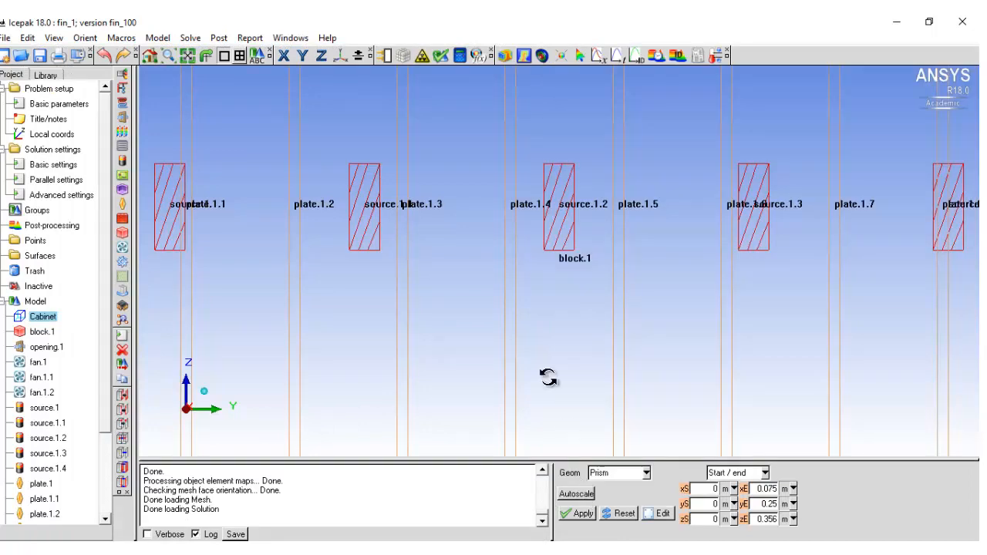
pyautogui.click(339, 55)
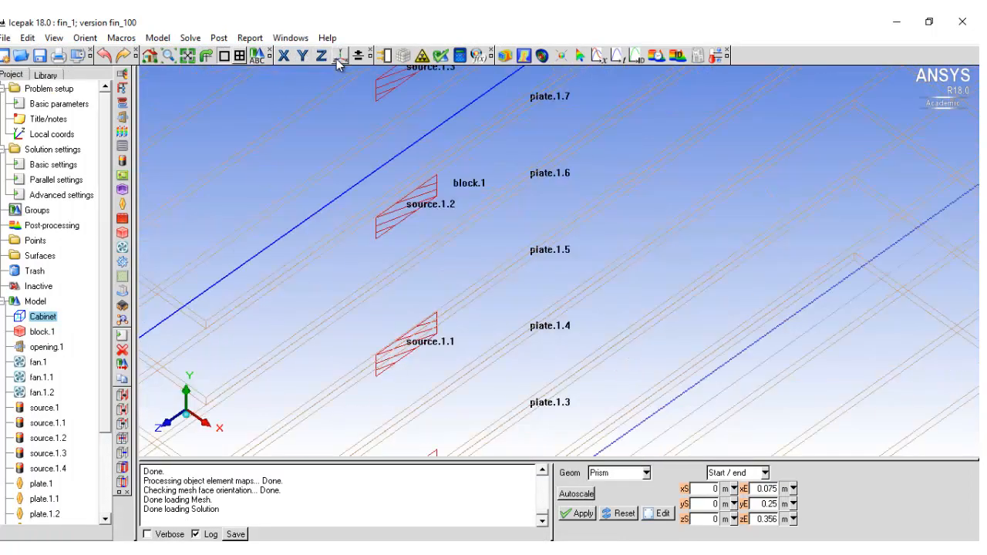
pyautogui.click(188, 55)
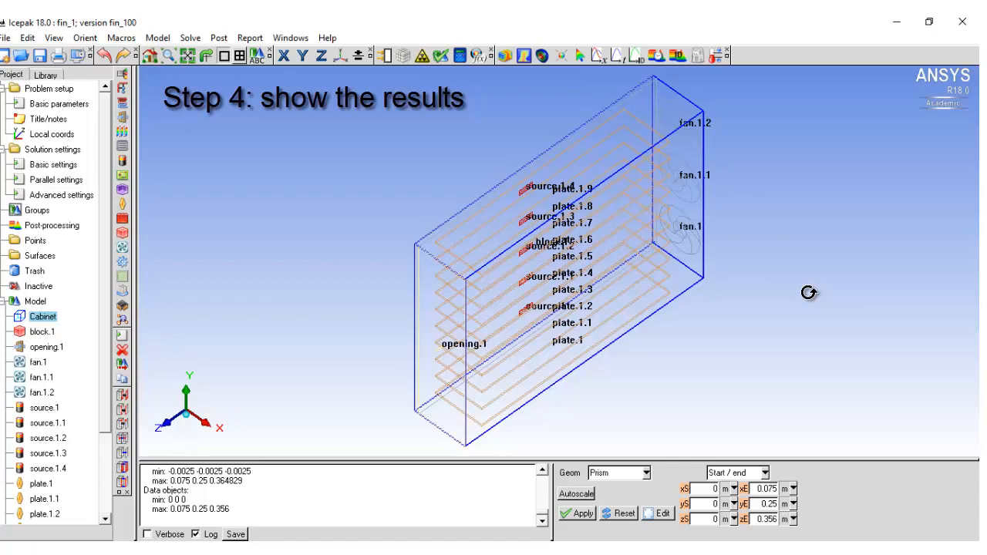
# Create a plane cut on the Z plane through center showing velocity magnitude vectors with the Dart arrow style.
pyautogui.click(524, 55)
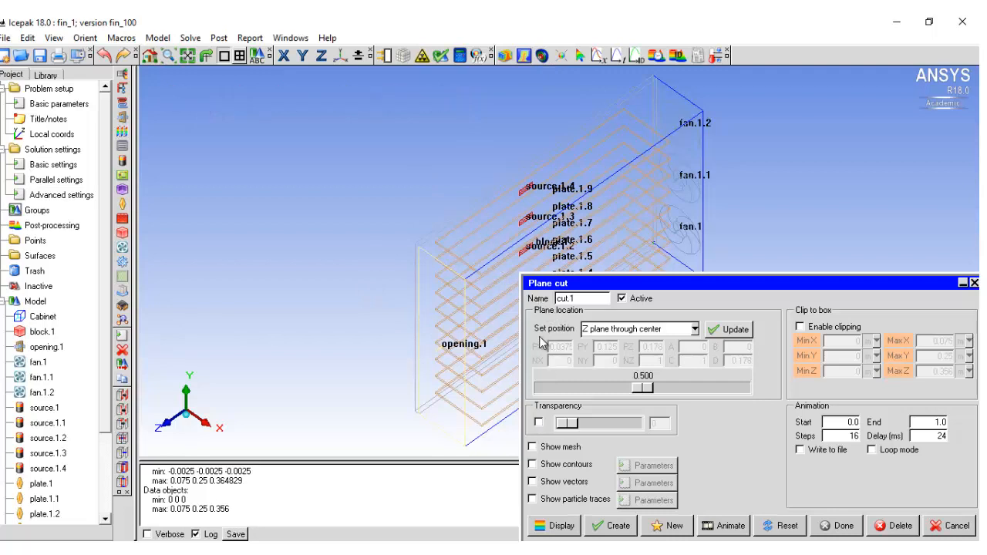
pyautogui.click(535, 482)
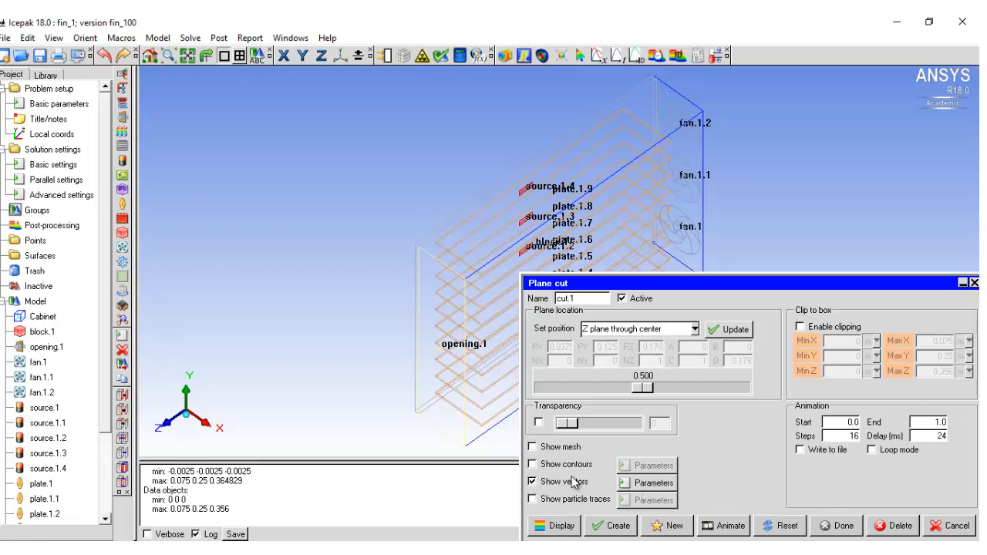
pyautogui.click(645, 484)
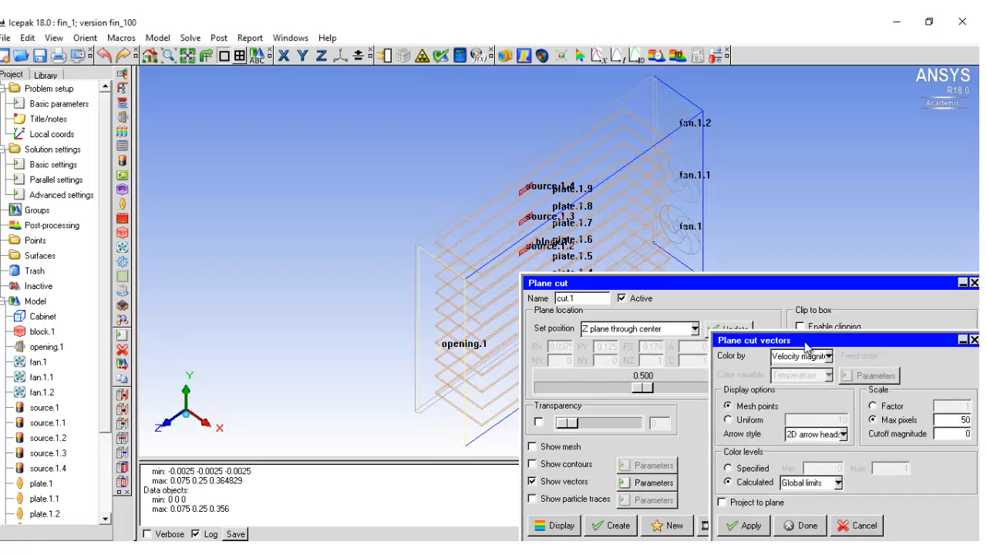
pyautogui.moveTo(804, 342); pyautogui.dragTo(788, 296)
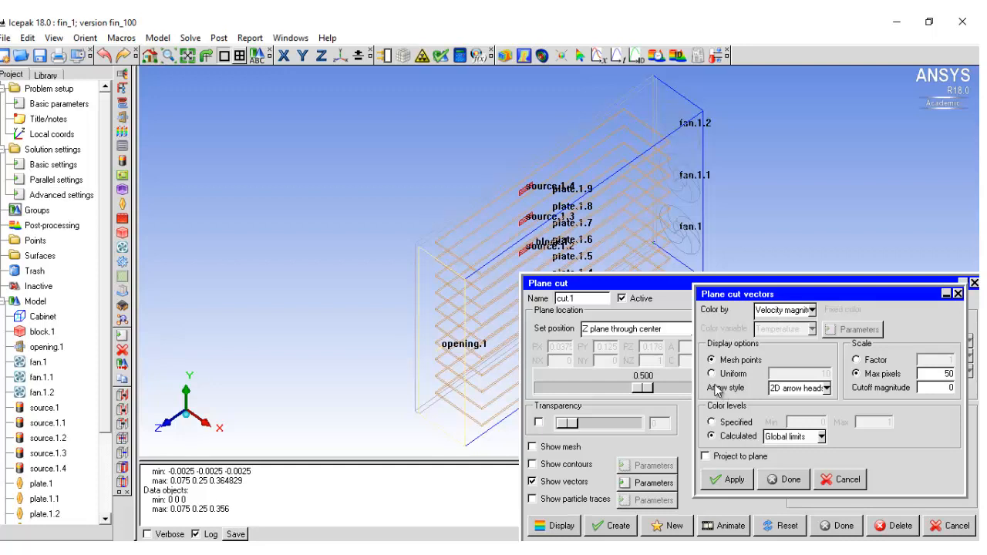
pyautogui.click(795, 388)
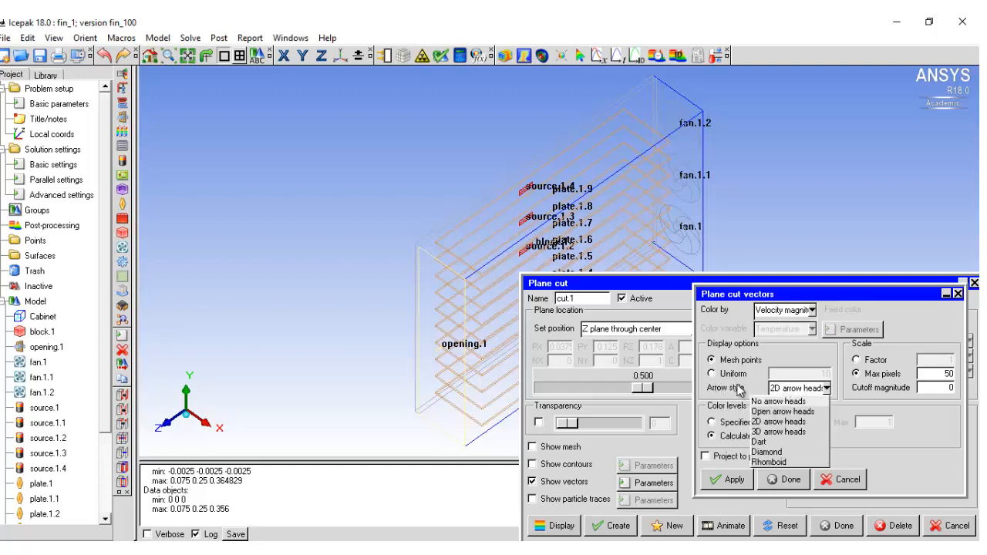
pyautogui.click(775, 443)
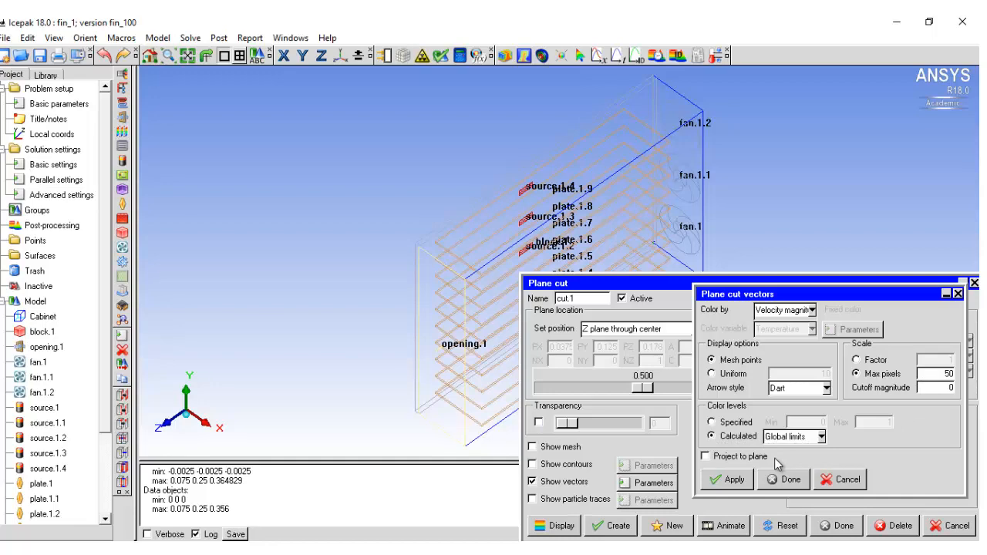
pyautogui.click(729, 479)
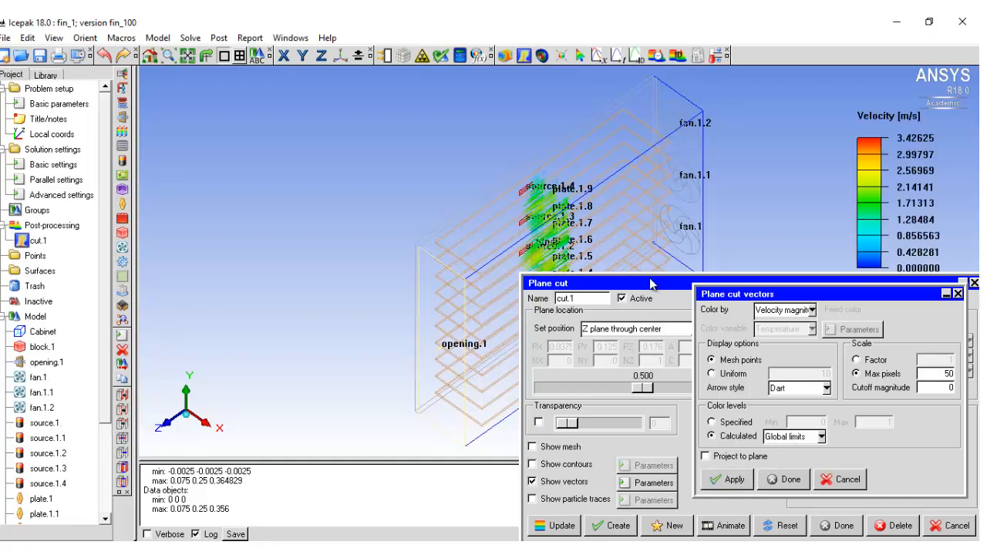
# Move the vector plane cut to the X plane through center, view it along X and close the vector settings.
pyautogui.moveTo(653, 284); pyautogui.dragTo(783, 232)
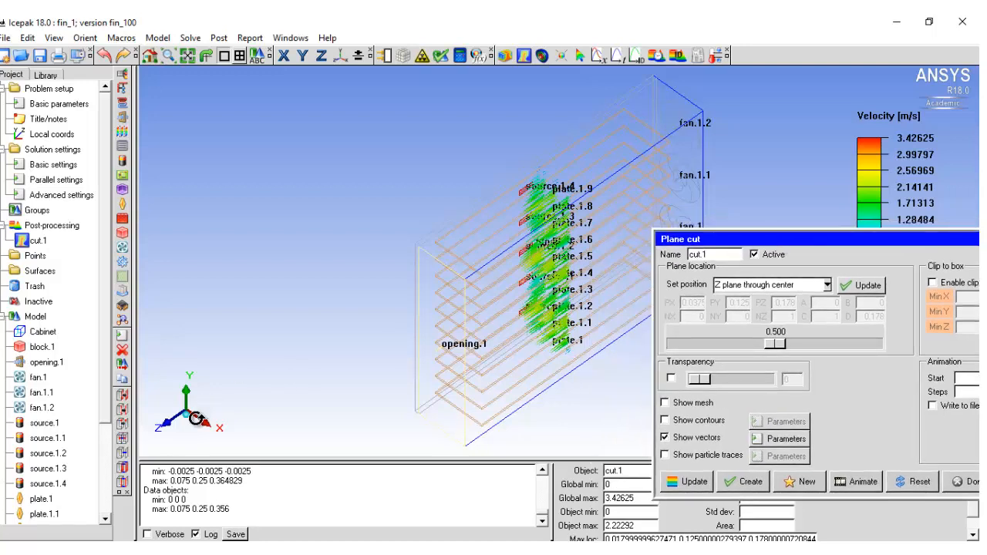
pyautogui.click(741, 292)
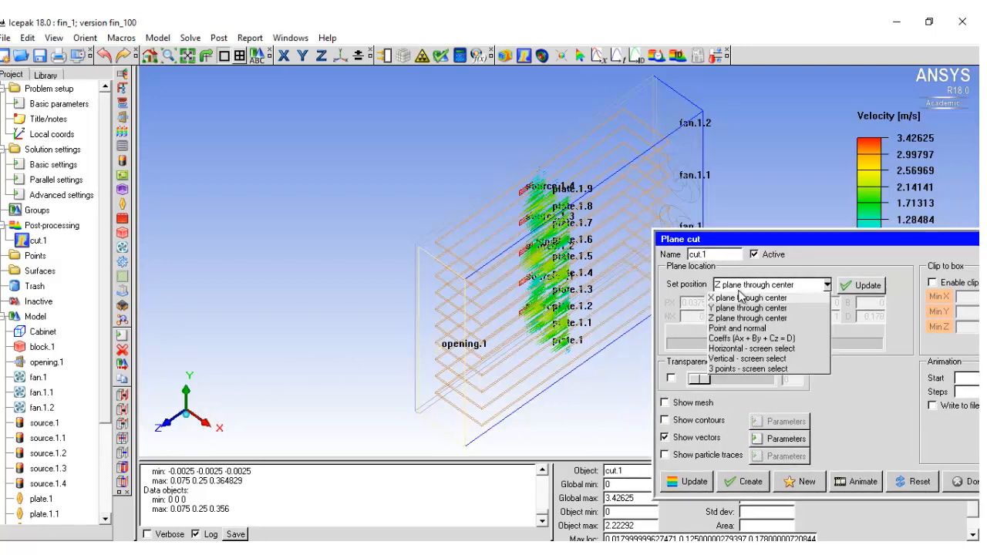
pyautogui.click(741, 299)
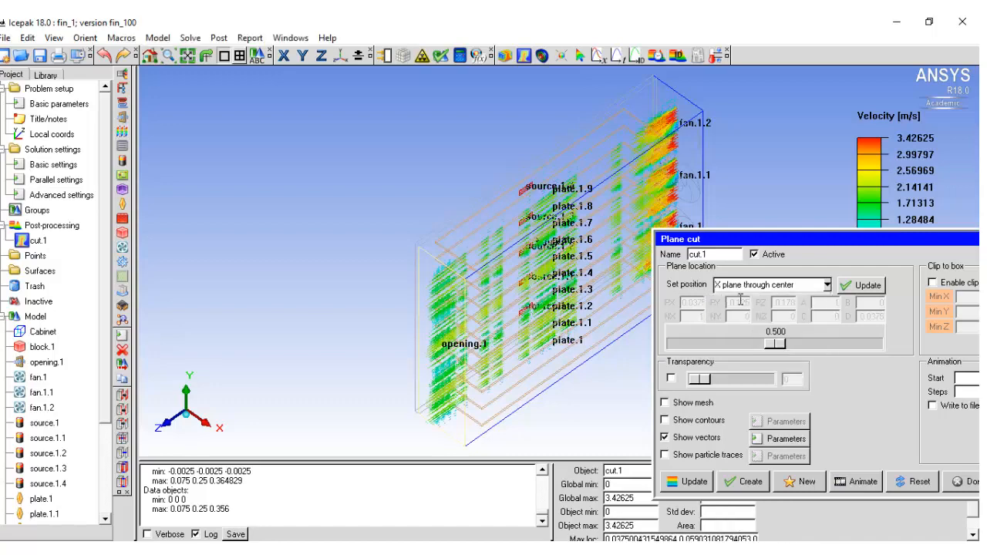
pyautogui.click(285, 57)
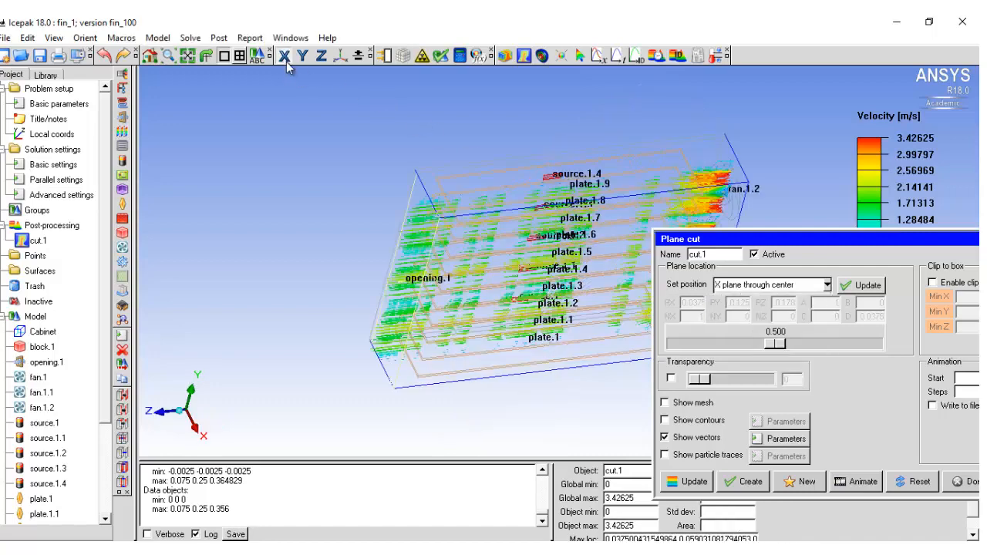
pyautogui.moveTo(763, 245); pyautogui.dragTo(845, 229)
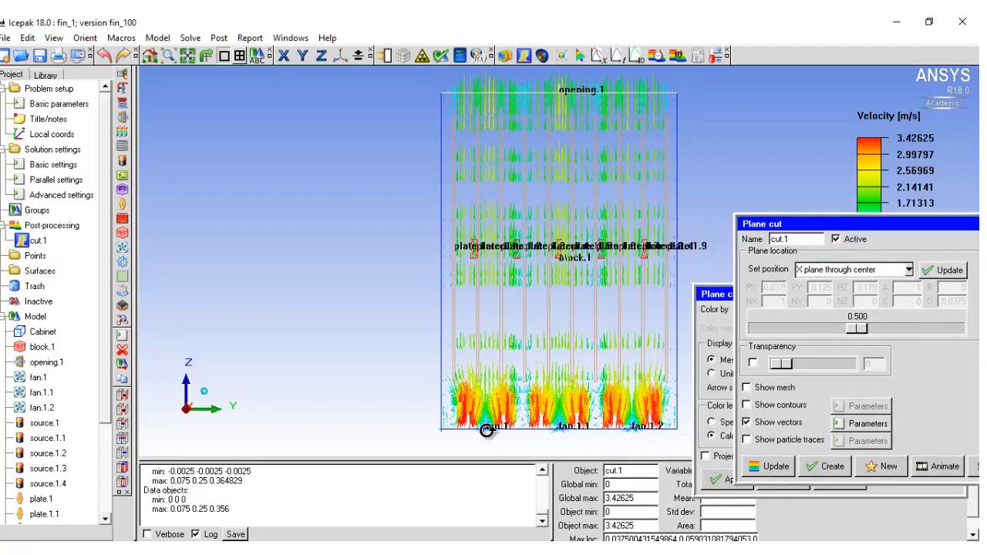
pyautogui.moveTo(833, 224); pyautogui.dragTo(292, 217)
pyautogui.moveTo(434, 219); pyautogui.dragTo(253, 188)
pyautogui.click(958, 294)
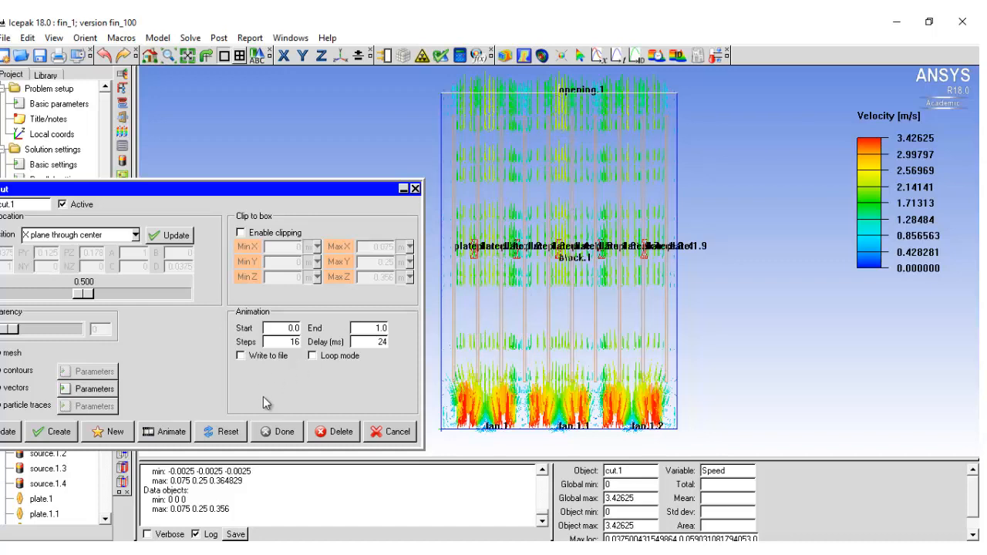
# Animate the velocity vector cut through the cabinet in 16 steps and finish editing the cut.
pyautogui.click(163, 433)
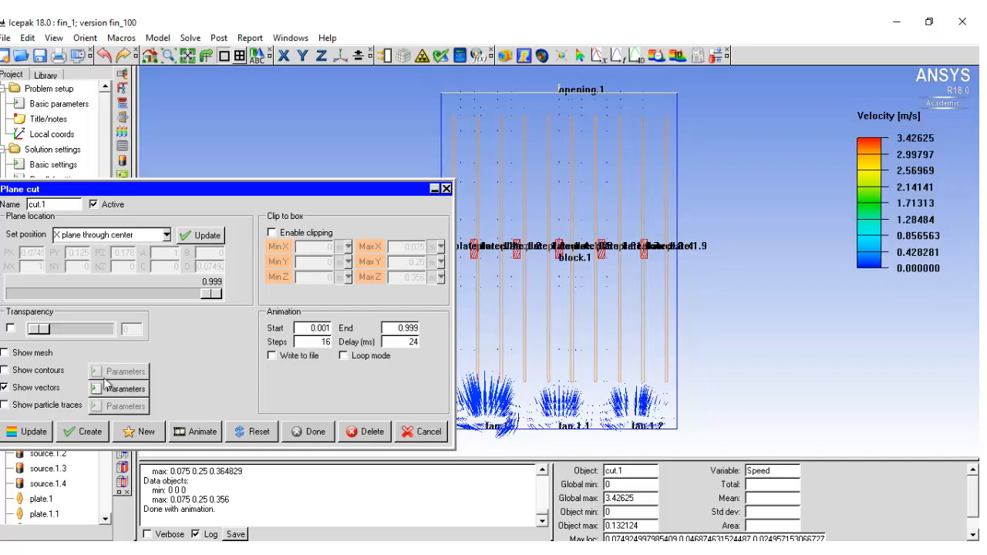
pyautogui.moveTo(140, 188); pyautogui.dragTo(326, 167)
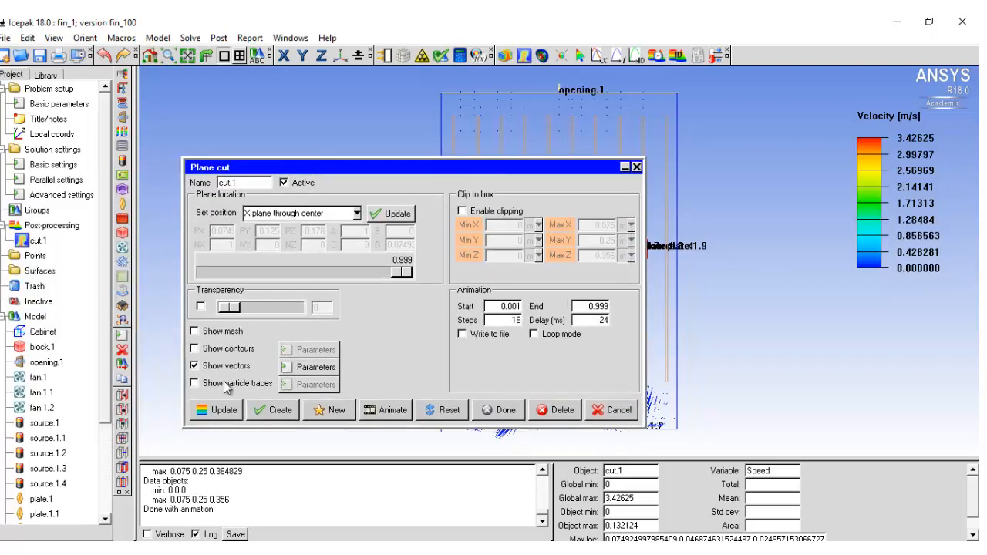
pyautogui.click(500, 409)
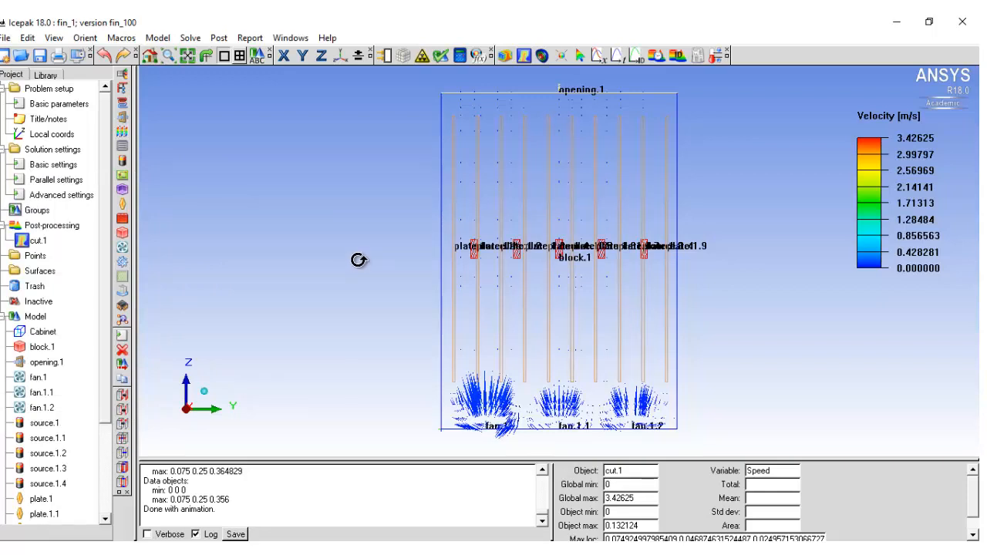
# Create a second plane cut showing banded, solid-filled temperature contours with color levels calculated for this object.
pyautogui.click(523, 60)
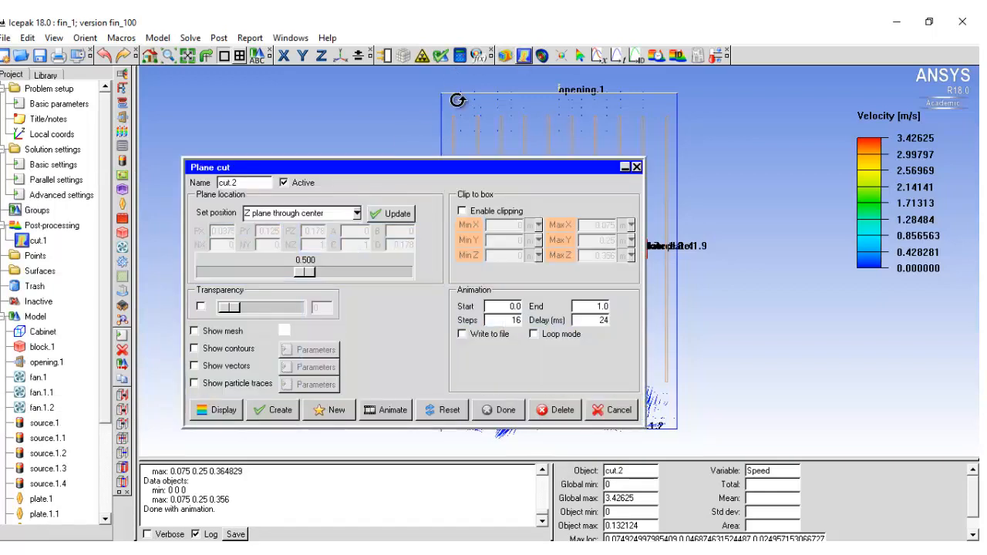
pyautogui.moveTo(274, 169); pyautogui.dragTo(199, 136)
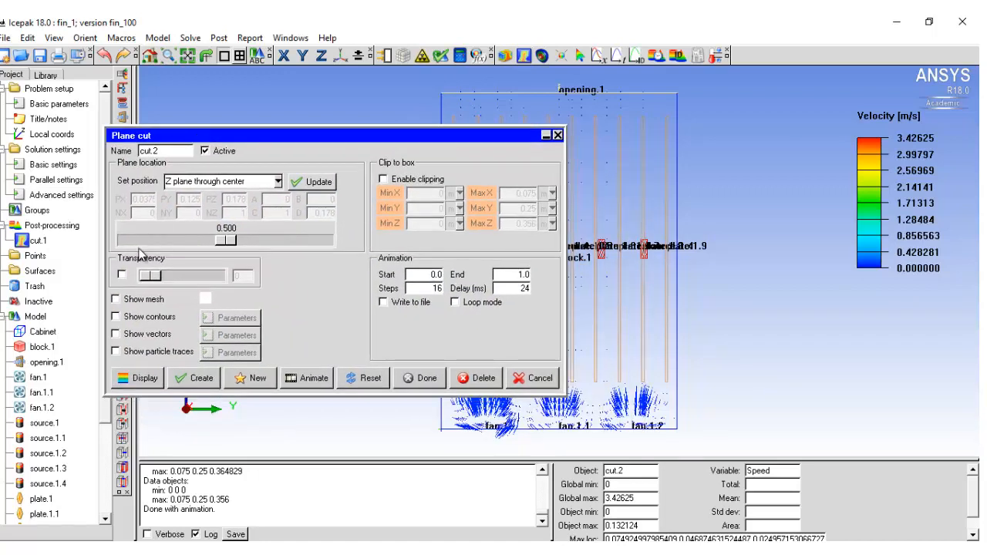
pyautogui.click(116, 318)
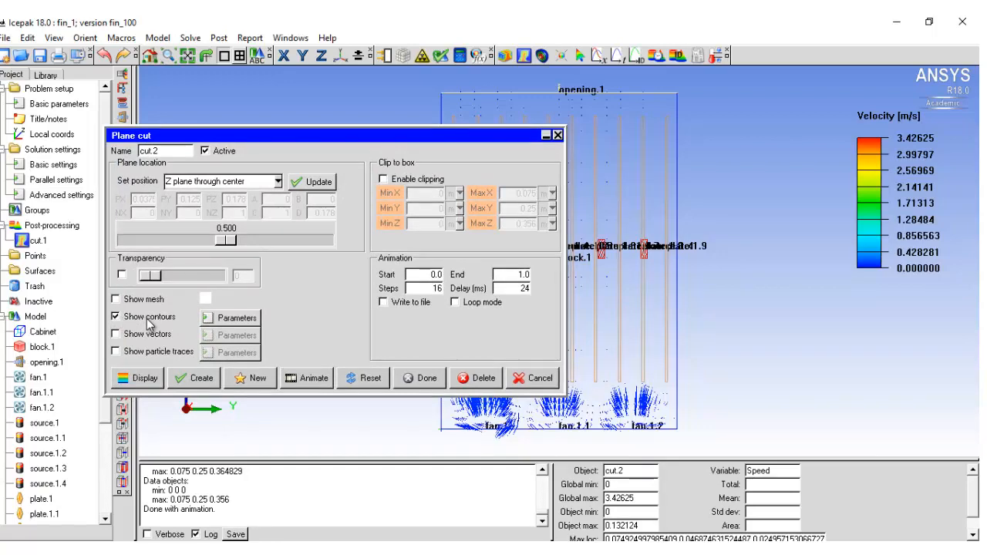
pyautogui.click(220, 324)
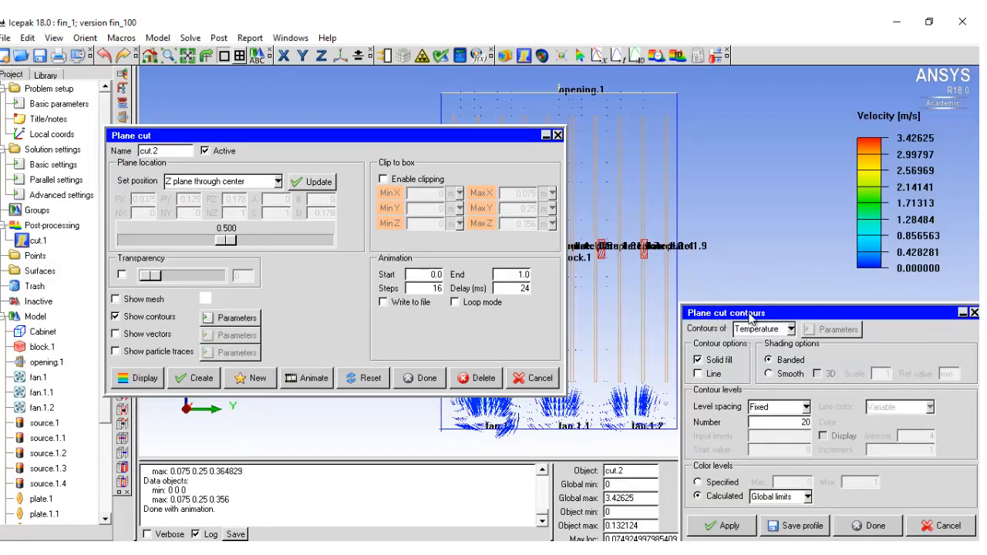
pyautogui.moveTo(752, 316); pyautogui.dragTo(764, 243)
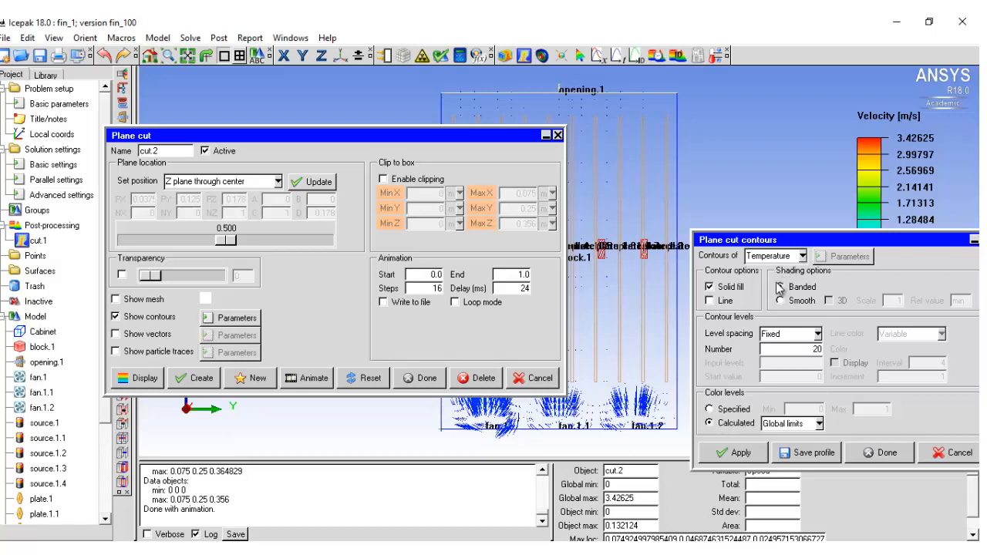
pyautogui.click(780, 287)
pyautogui.click(784, 427)
pyautogui.click(758, 446)
pyautogui.click(741, 454)
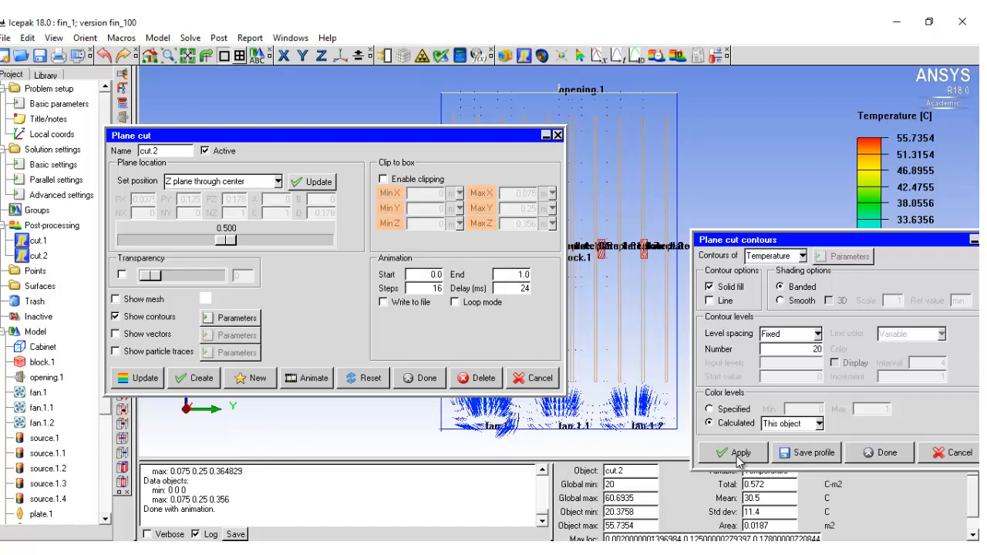
pyautogui.click(881, 453)
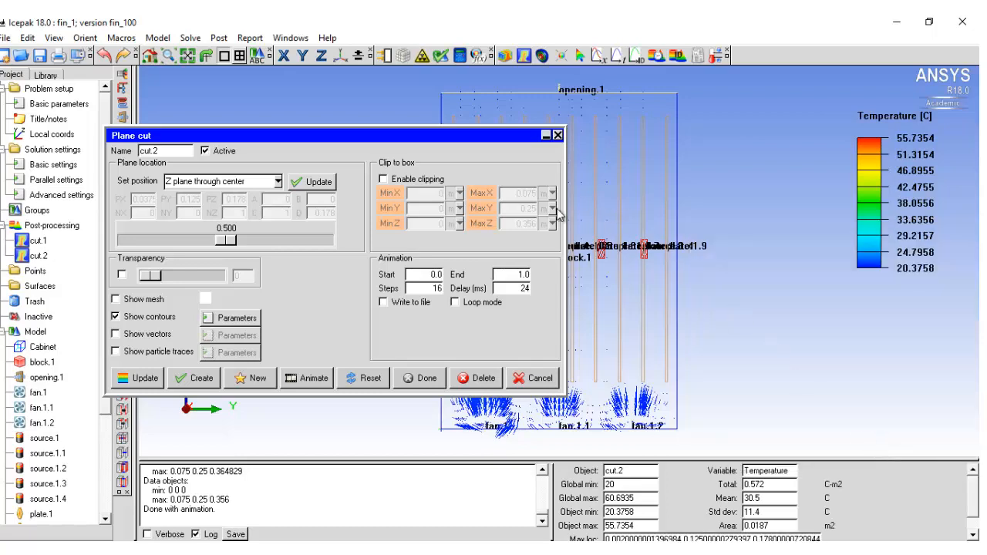
# Set the temperature contour cut's position to the X plane through center.
pyautogui.moveTo(308, 136); pyautogui.dragTo(804, 313)
pyautogui.click(772, 359)
pyautogui.click(721, 370)
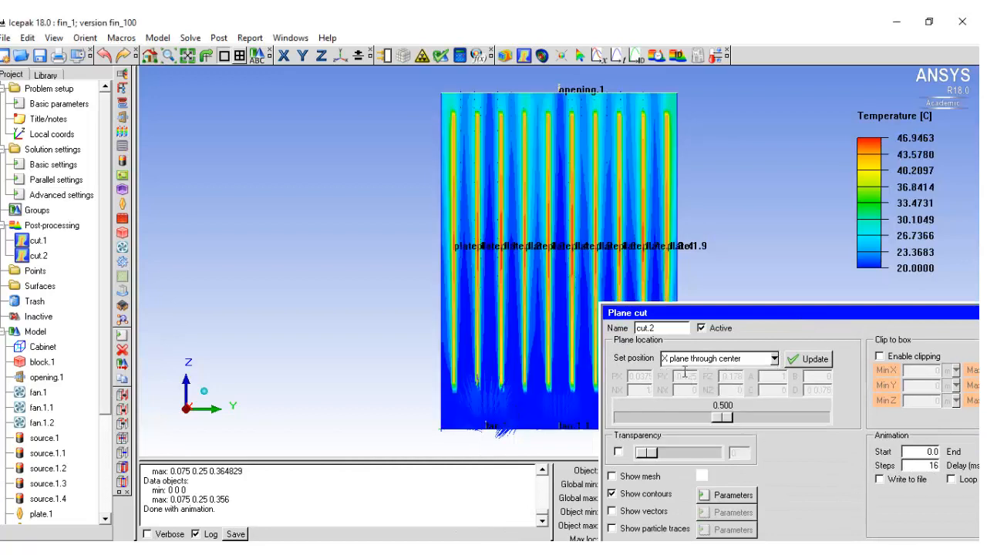
# Animate the temperature contour cut through the cabinet in 16 steps and finish editing it.
pyautogui.moveTo(727, 310); pyautogui.dragTo(862, 166)
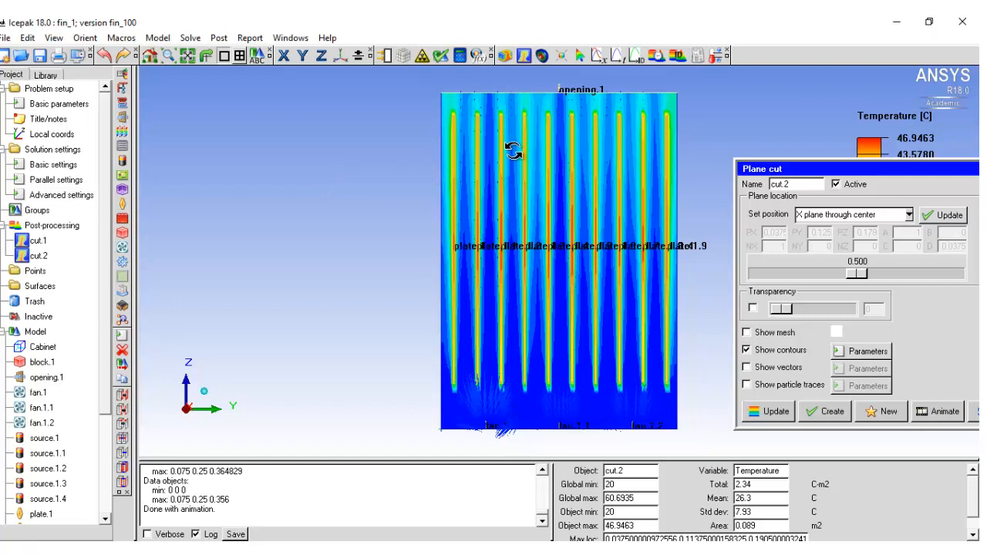
pyautogui.click(926, 412)
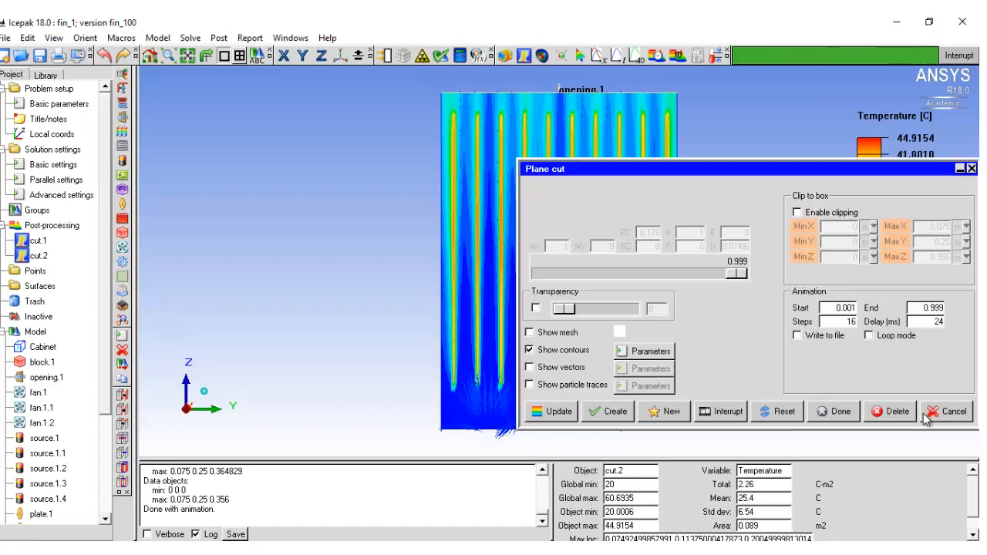
pyautogui.click(833, 413)
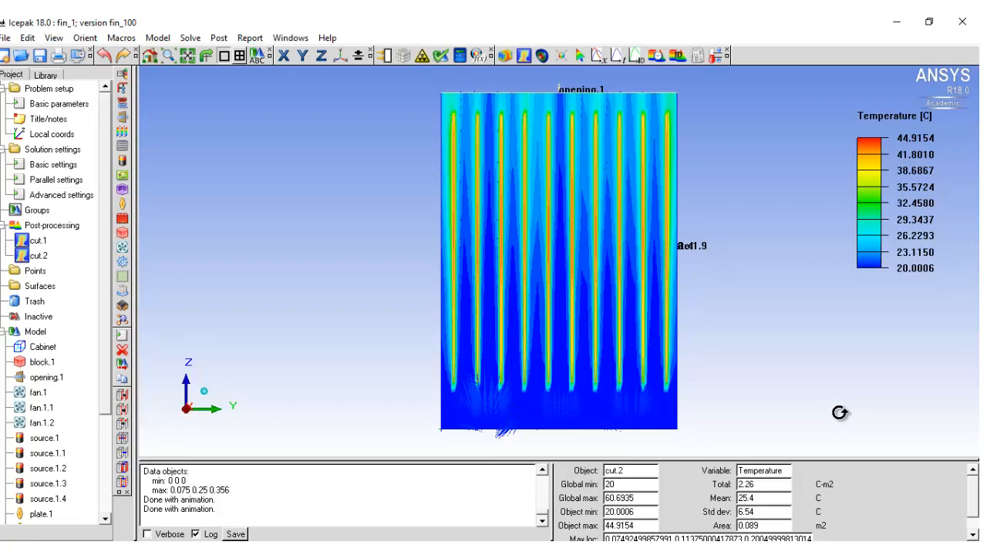
# Start a third plane cut named cut-prevelocity and position it at the X plane through center.
pyautogui.click(523, 57)
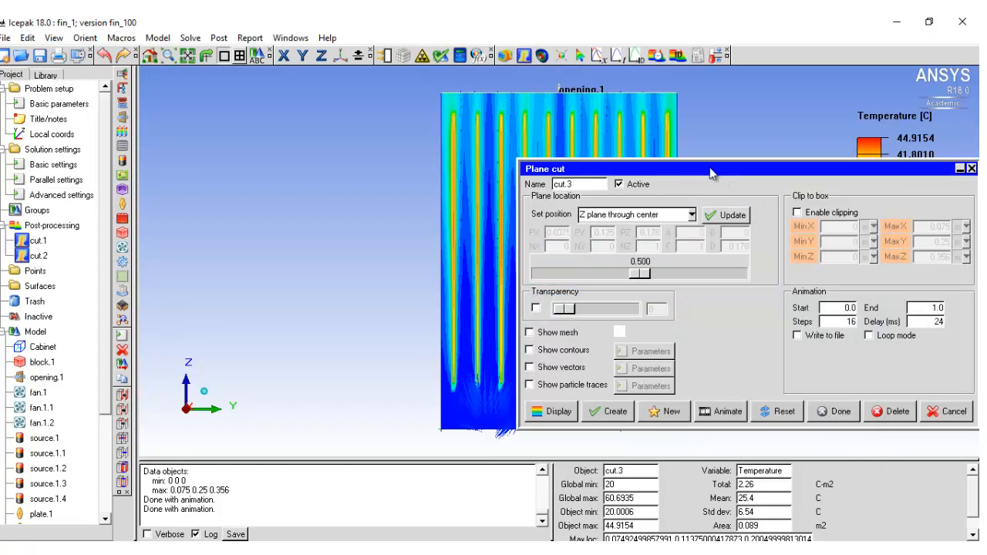
pyautogui.moveTo(706, 171); pyautogui.dragTo(734, 159)
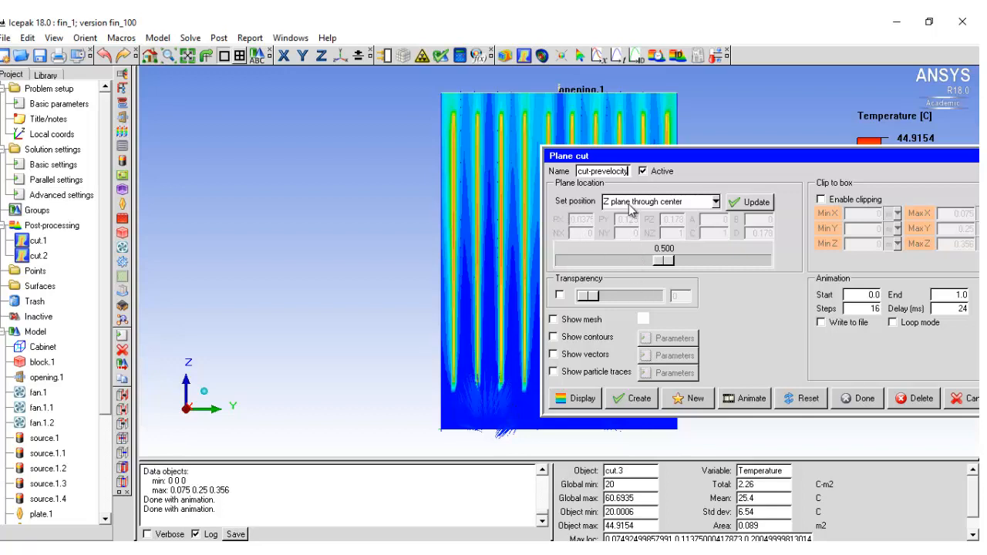
pyautogui.click(631, 202)
pyautogui.click(630, 213)
# Show banded, solid-filled temperature contours on the cut-prevelocity plane with color levels calculated for this object.
pyautogui.click(554, 337)
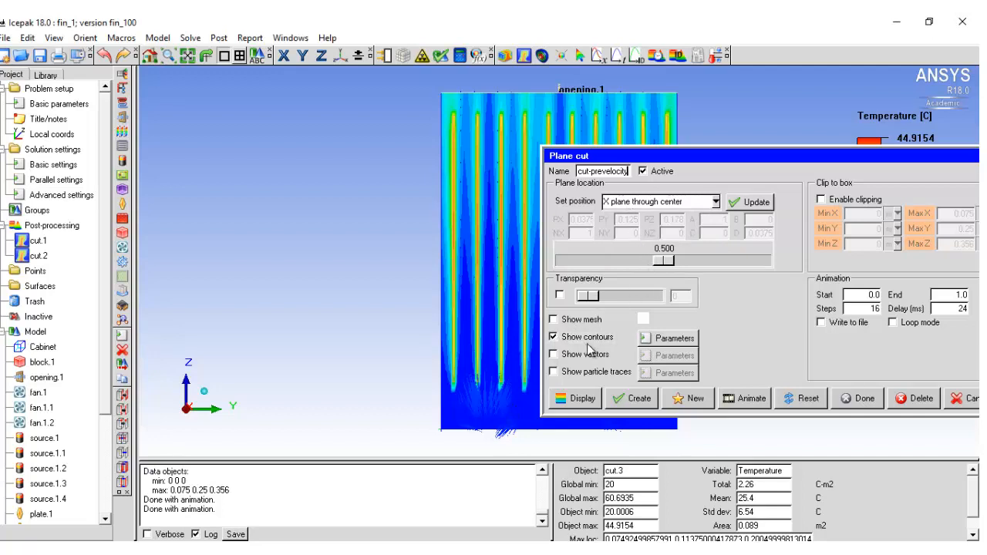
pyautogui.click(668, 340)
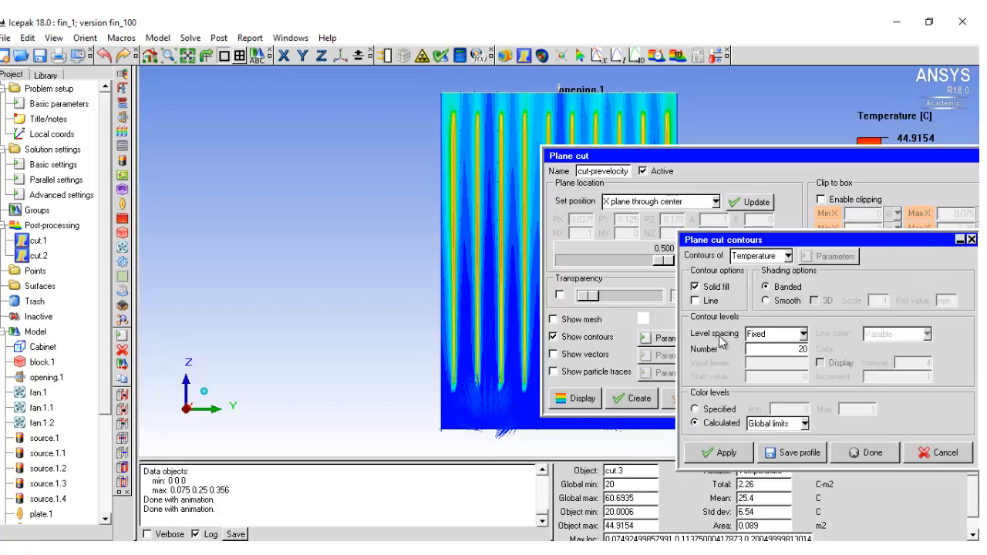
pyautogui.click(779, 424)
pyautogui.click(743, 450)
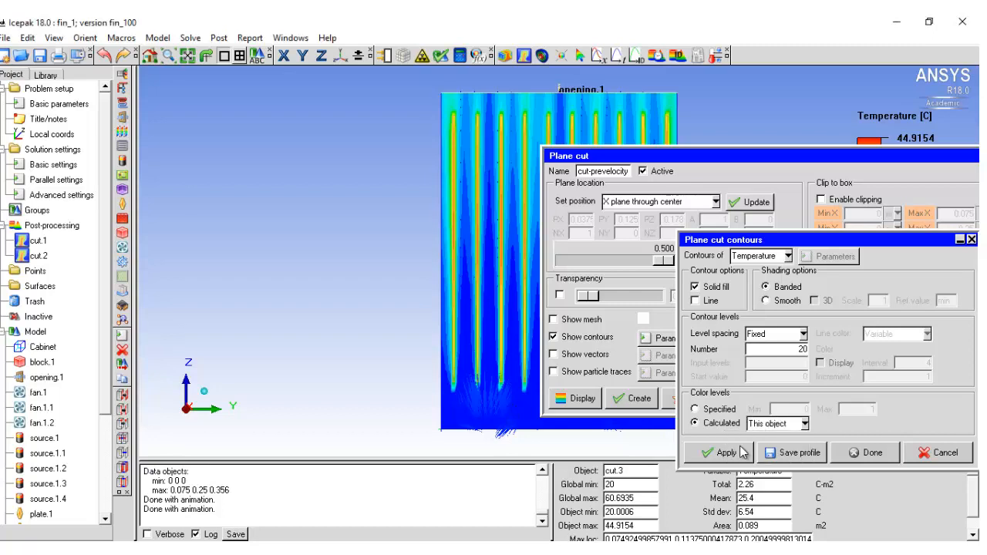
pyautogui.click(849, 454)
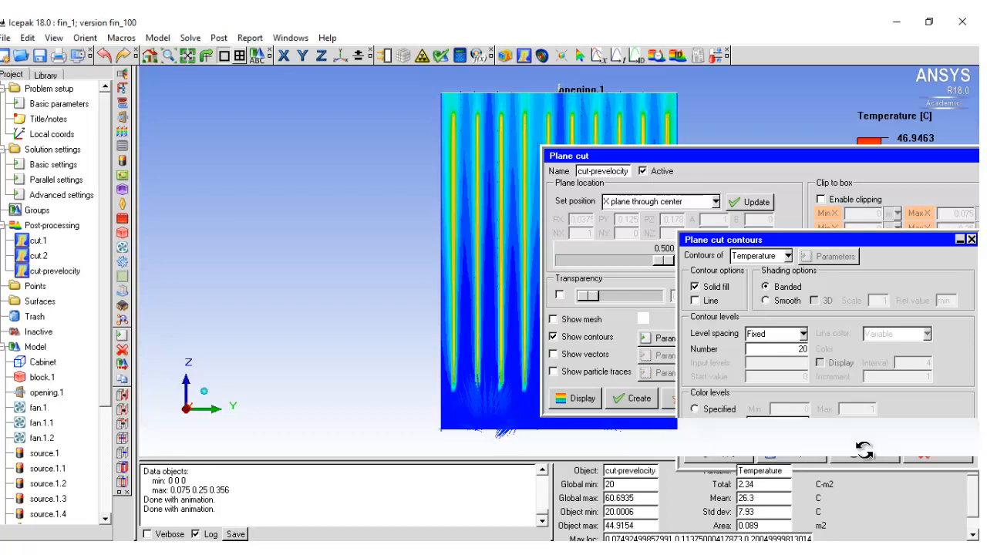
# Add velocity magnitude vectors at mesh points to the cut-prevelocity plane, with color levels calculated for this object.
pyautogui.click(553, 355)
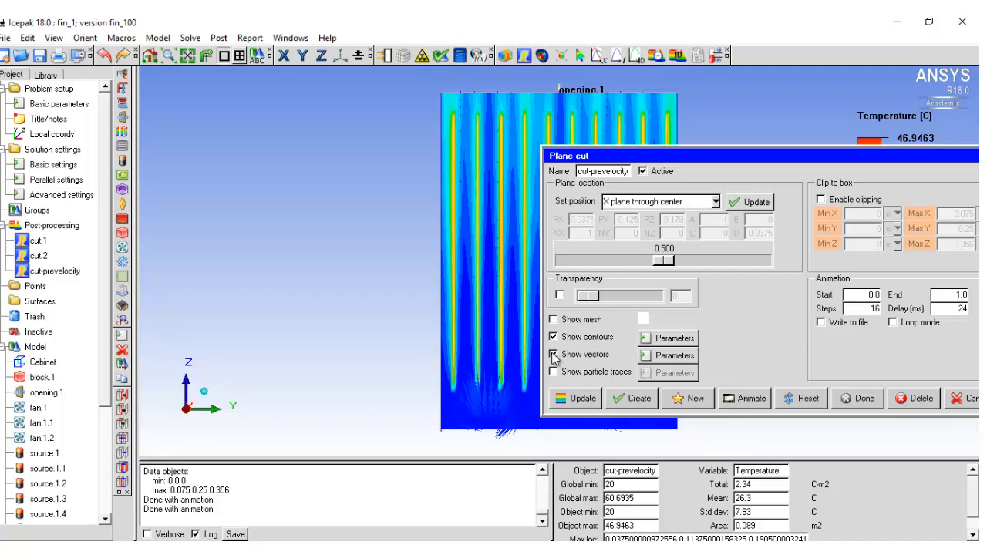
pyautogui.click(553, 354)
pyautogui.click(673, 357)
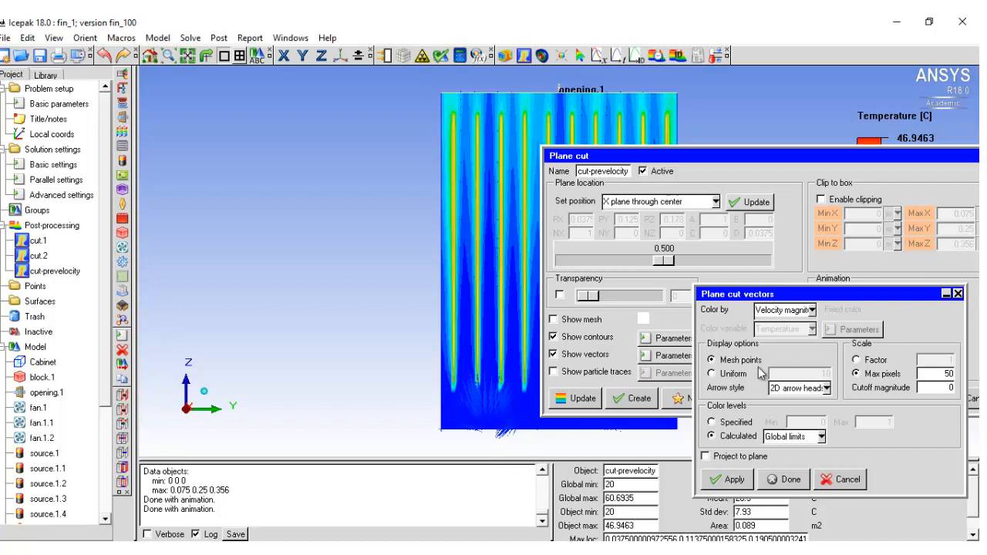
pyautogui.click(792, 439)
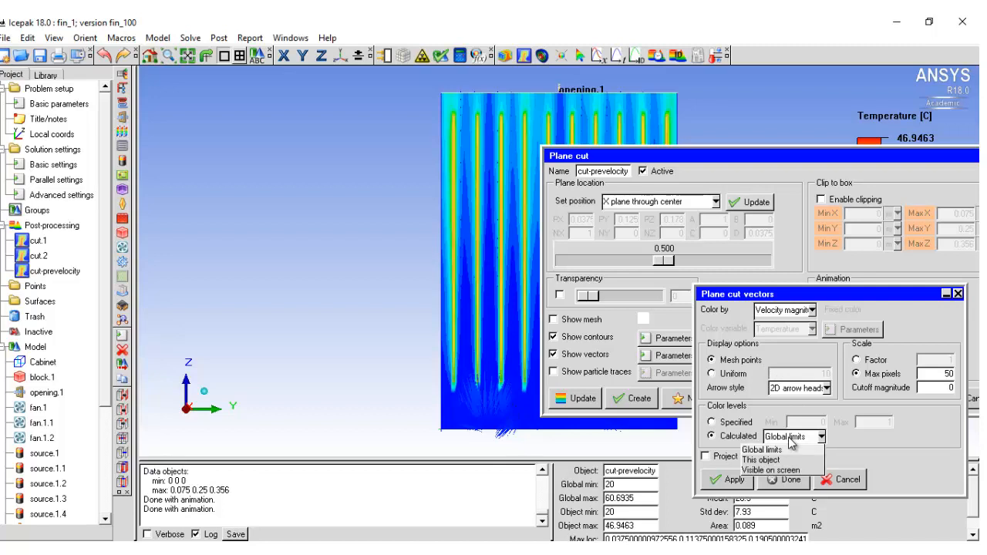
pyautogui.click(790, 460)
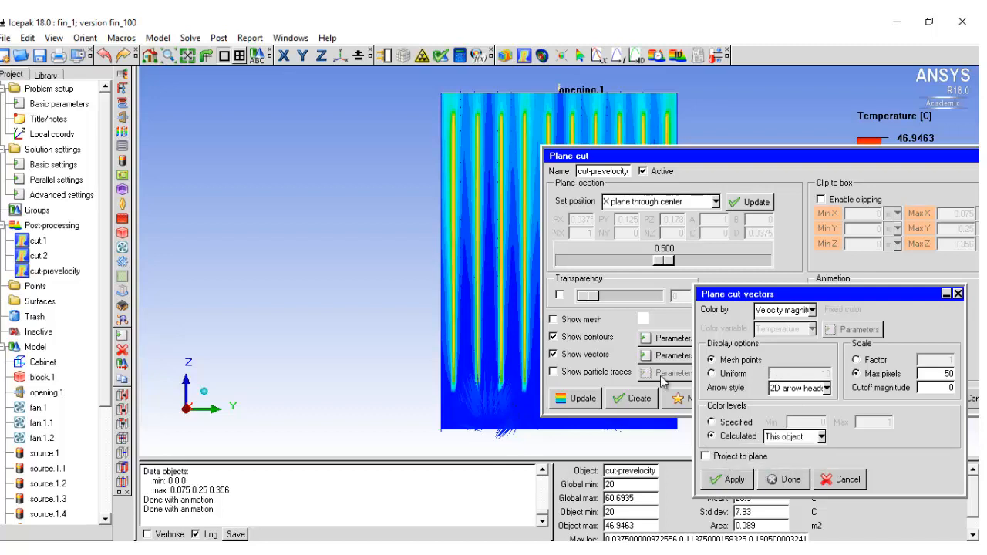
pyautogui.click(795, 479)
# Change the calculated color levels of the cut-prevelocity temperature contours to global limits.
pyautogui.click(662, 337)
pyautogui.click(773, 426)
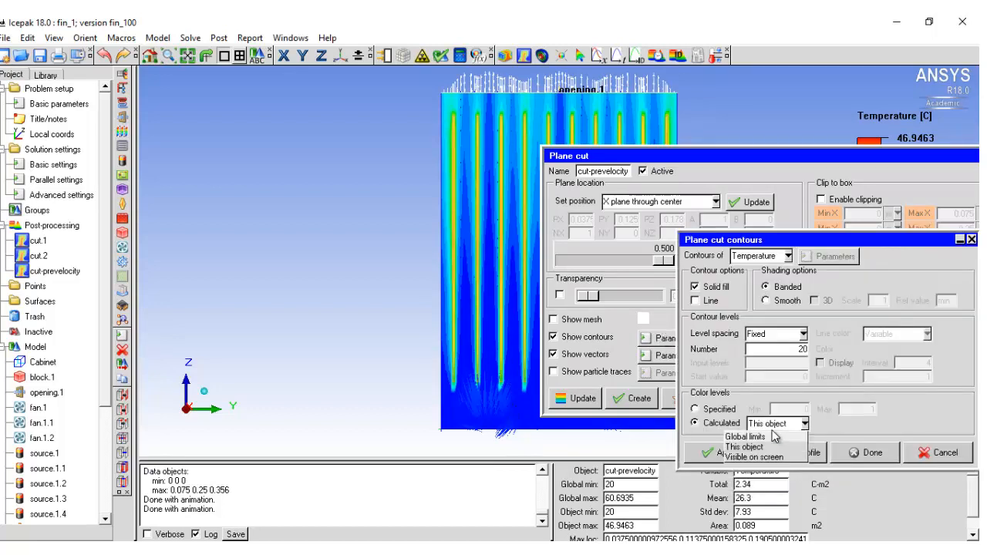
pyautogui.click(772, 437)
pyautogui.click(870, 454)
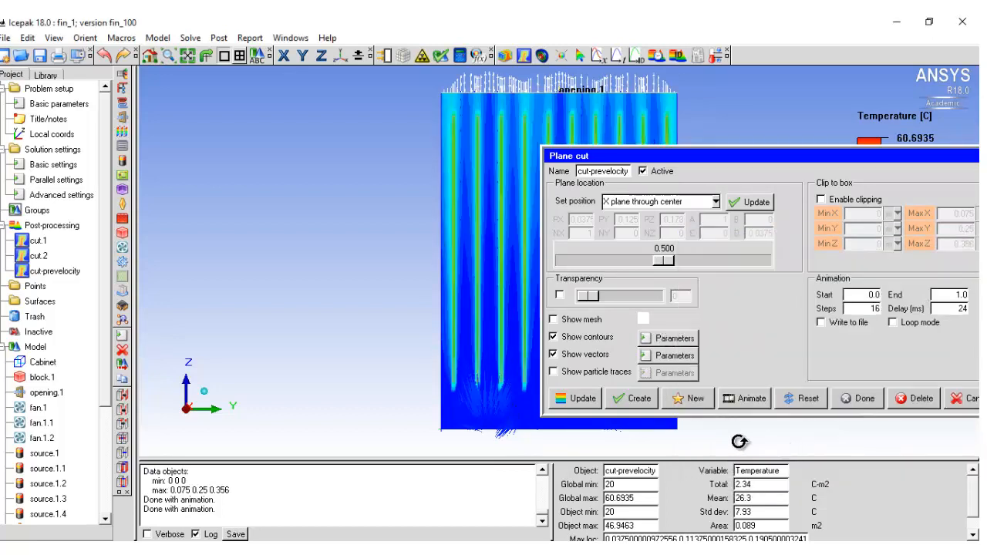
# Deactivate the plane cuts cut.1 and cut.2, leaving only cut-prevelocity on display.
pyautogui.click(46, 240)
pyautogui.click(38, 255)
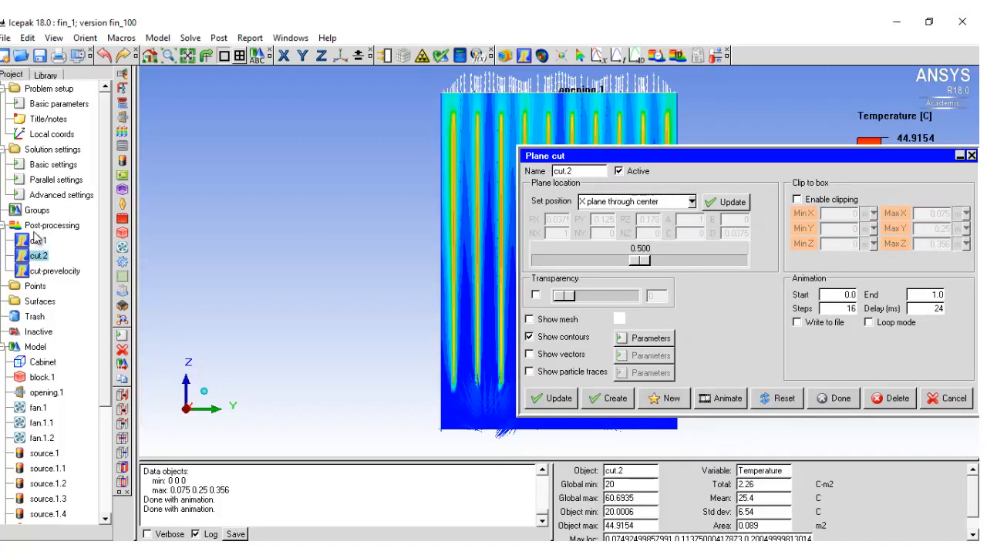
pyautogui.rightClick(44, 242)
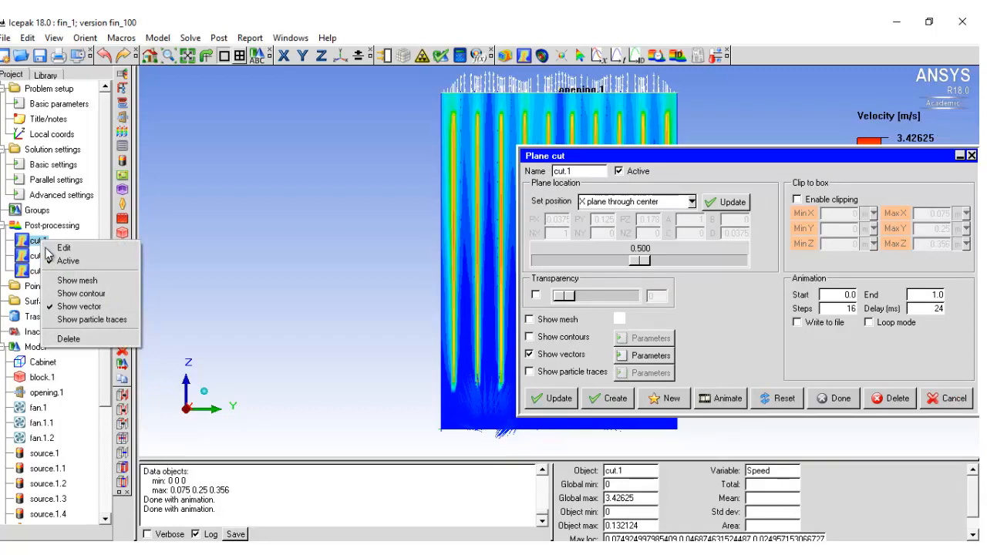
pyautogui.click(62, 261)
pyautogui.rightClick(43, 242)
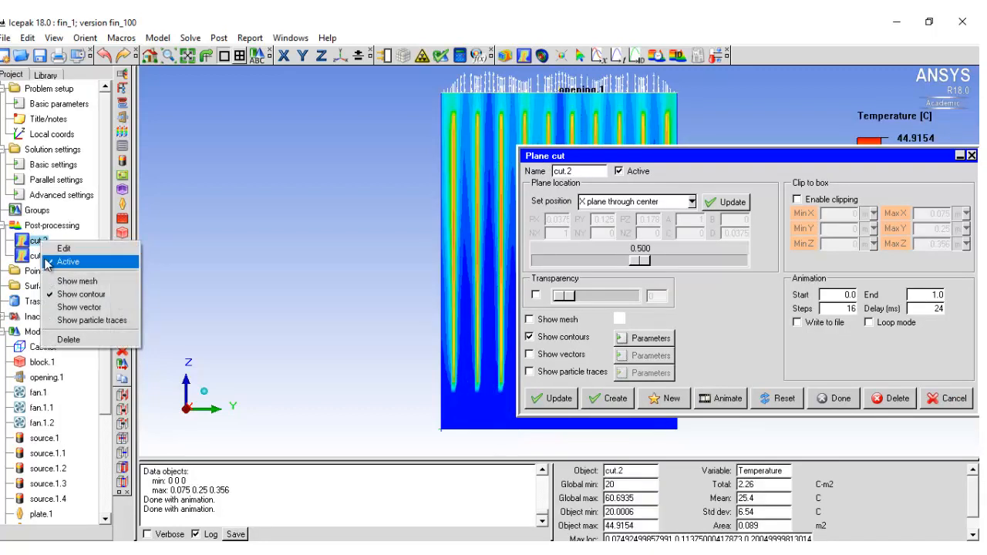
pyautogui.click(48, 262)
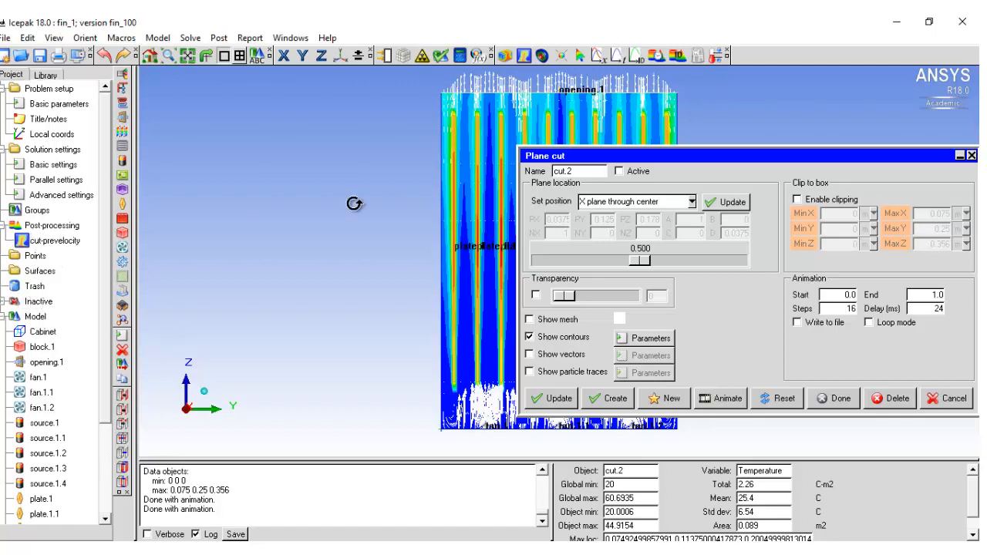
# Close the plane cut settings and deactivate the cut-prevelocity plane cut.
pyautogui.moveTo(640, 156); pyautogui.dragTo(852, 165)
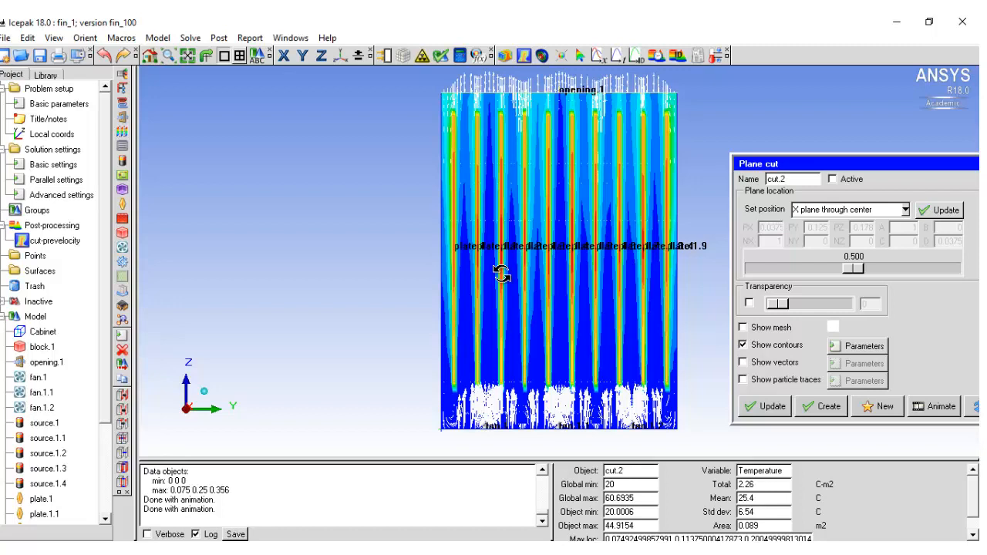
pyautogui.moveTo(808, 168); pyautogui.dragTo(686, 180)
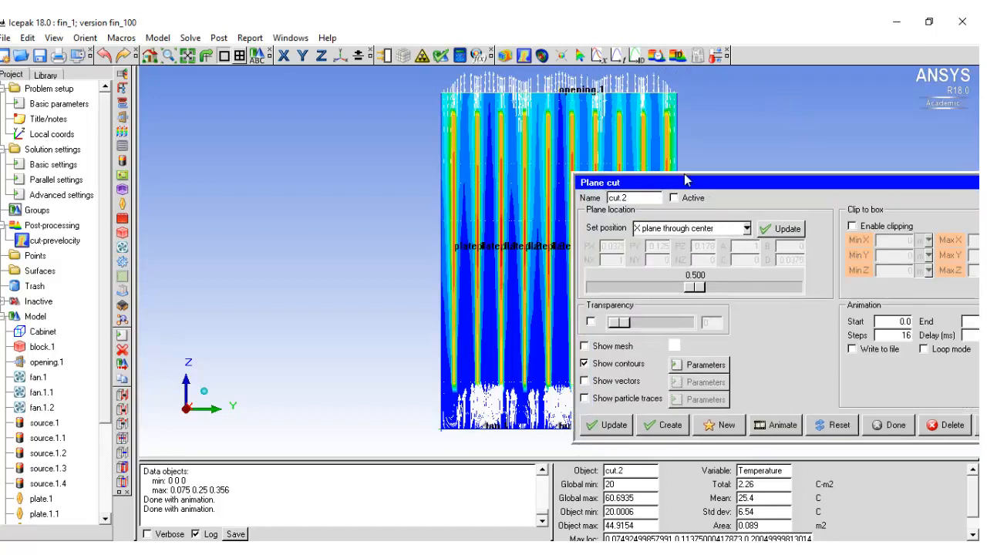
pyautogui.moveTo(842, 181); pyautogui.dragTo(654, 160)
pyautogui.click(842, 166)
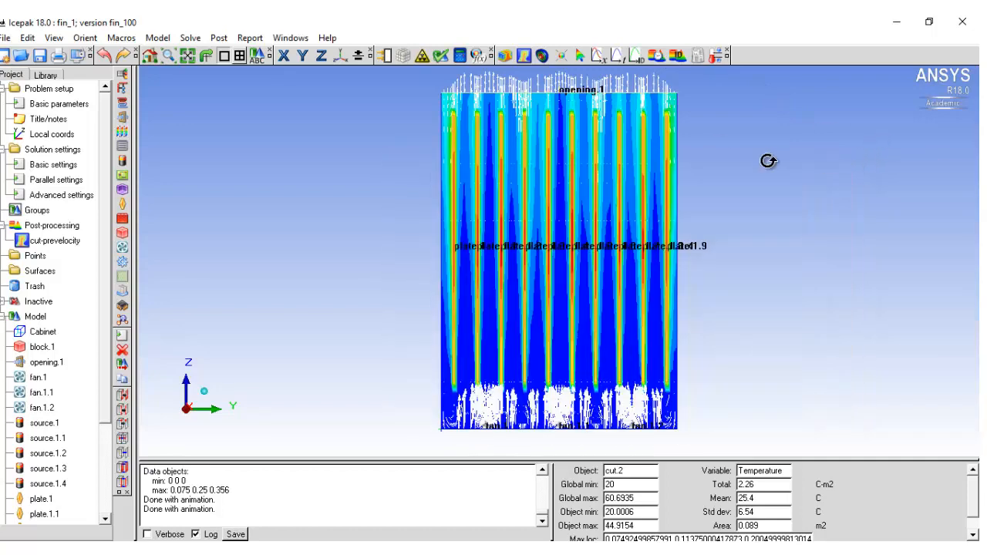
pyautogui.rightClick(33, 240)
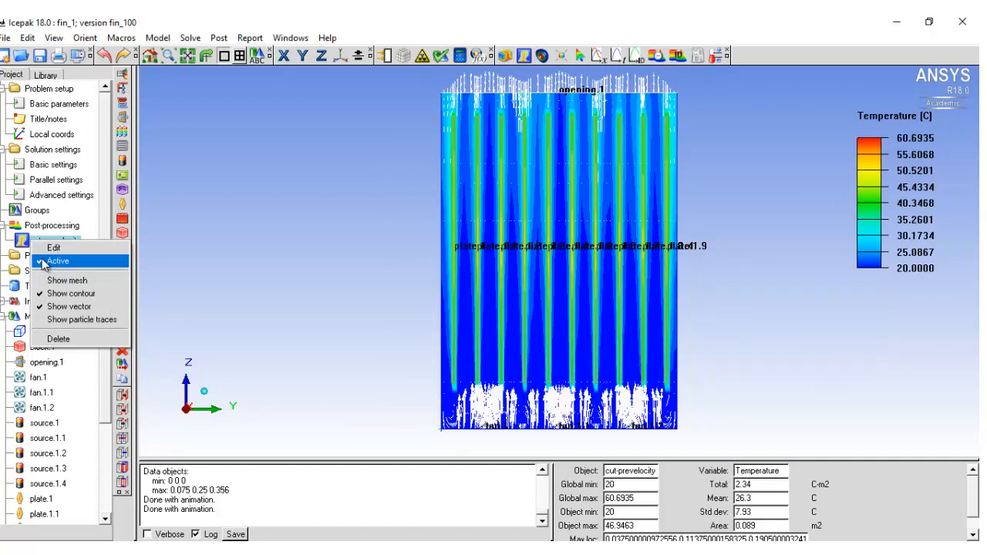
pyautogui.click(48, 261)
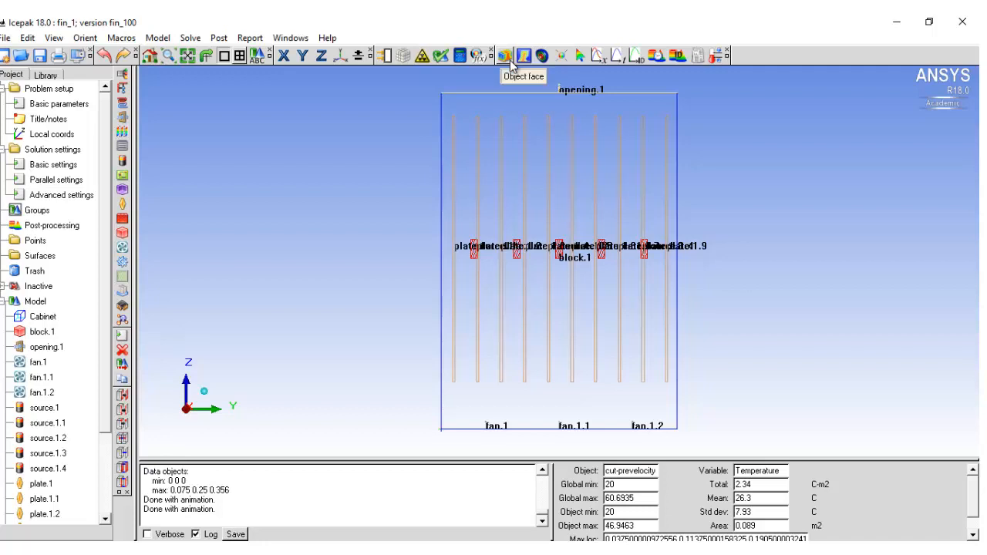
# Start an object face plot on the five heat sources, source.1 through source.1.4.
pyautogui.click(510, 62)
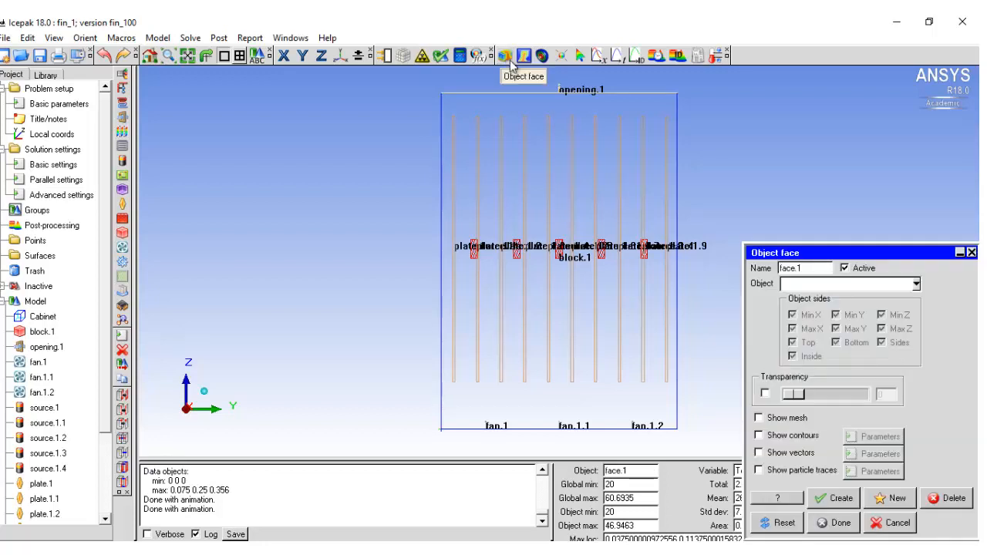
pyautogui.moveTo(797, 261); pyautogui.dragTo(786, 133)
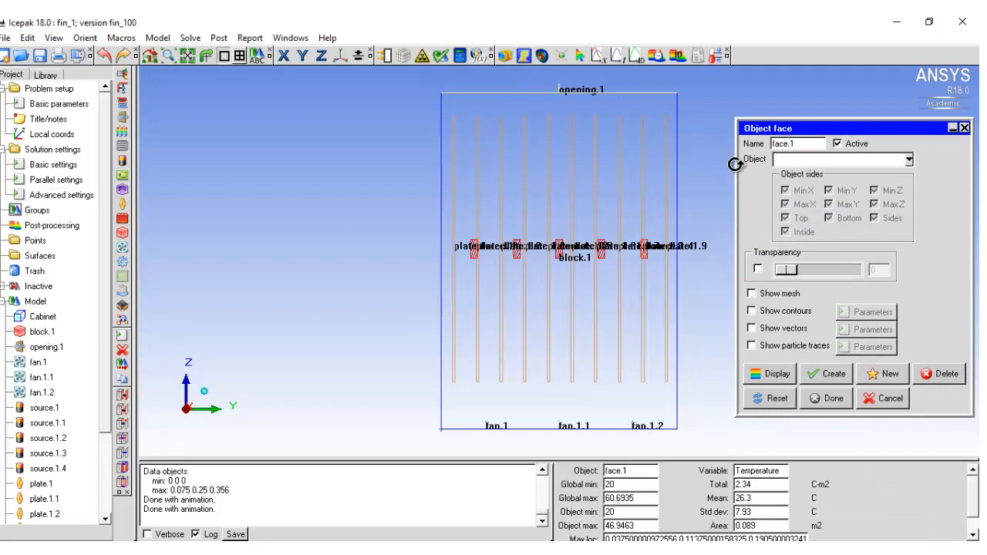
pyautogui.click(822, 159)
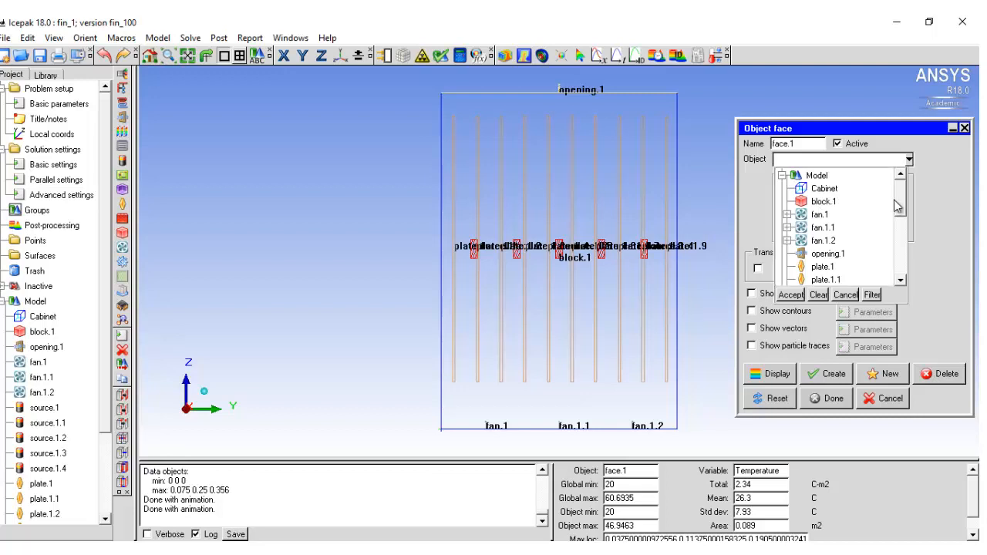
pyautogui.moveTo(902, 205); pyautogui.dragTo(901, 267)
pyautogui.click(827, 215)
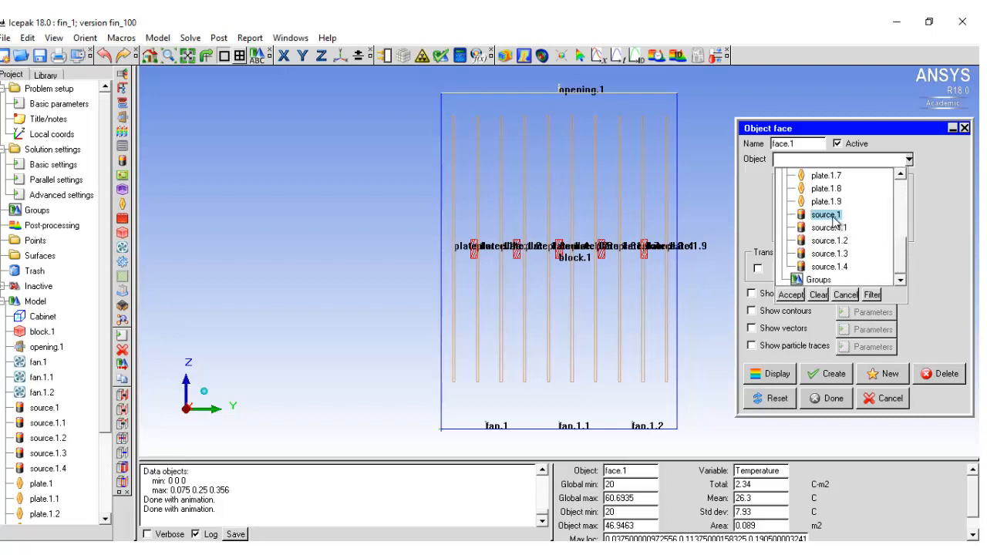
pyautogui.keyDown('shift'); pyautogui.click(821, 267); pyautogui.keyUp('shift')
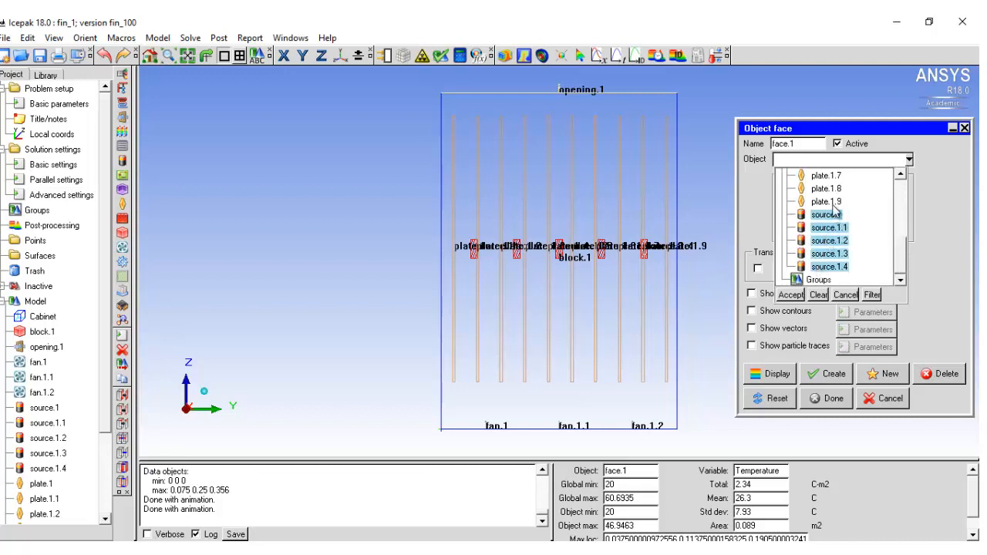
pyautogui.click(793, 295)
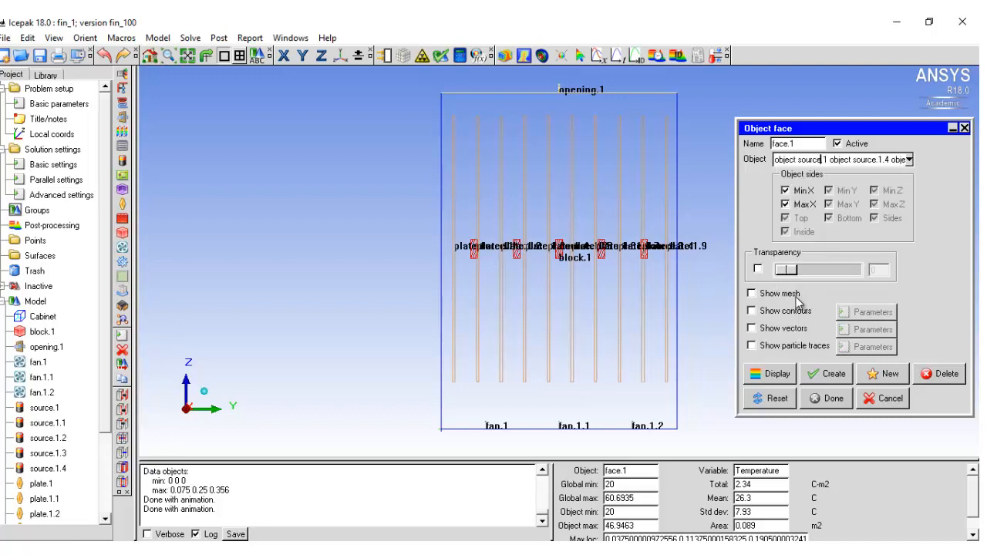
# Show banded, solid-filled temperature contours on the source faces with color levels calculated for this object.
pyautogui.click(752, 311)
pyautogui.click(856, 313)
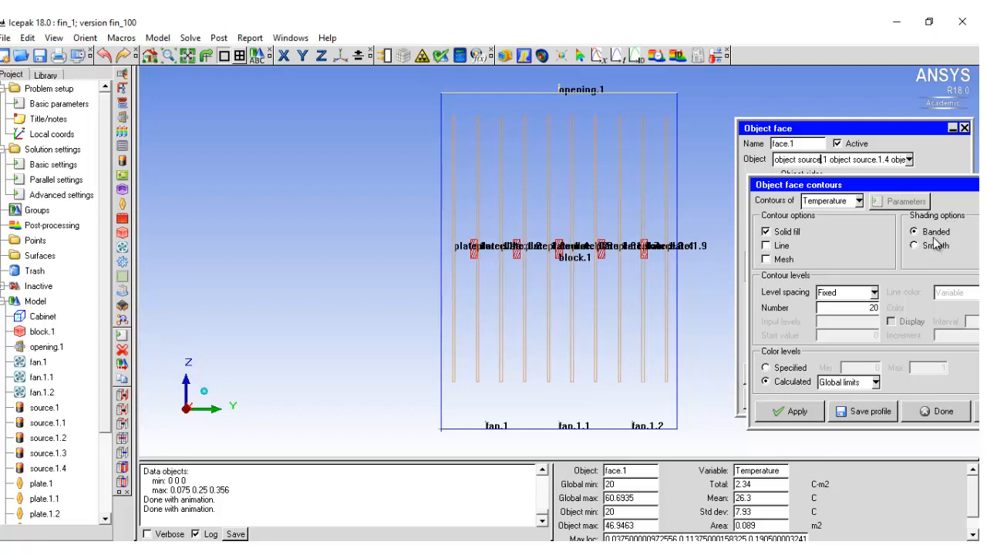
pyautogui.click(830, 383)
pyautogui.click(834, 406)
pyautogui.click(806, 413)
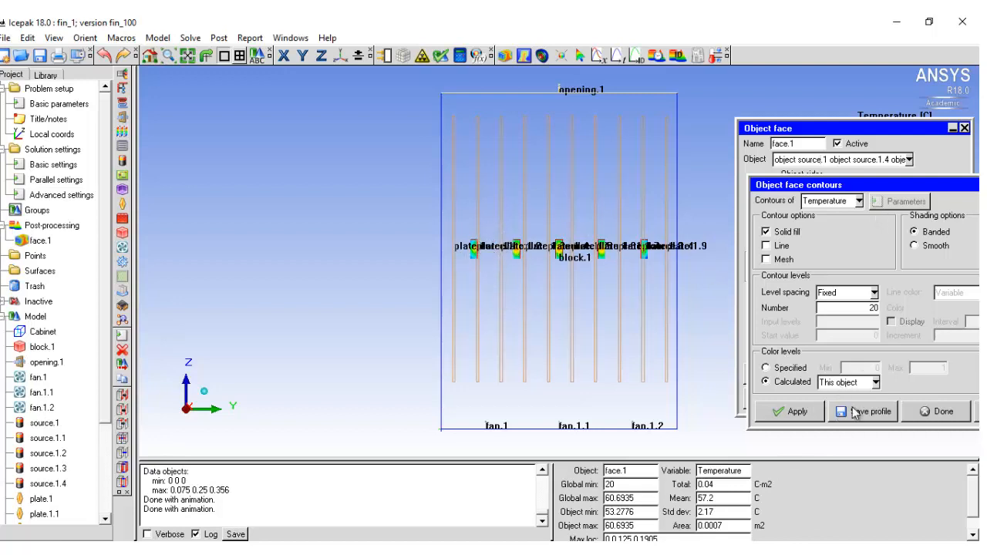
pyautogui.click(932, 415)
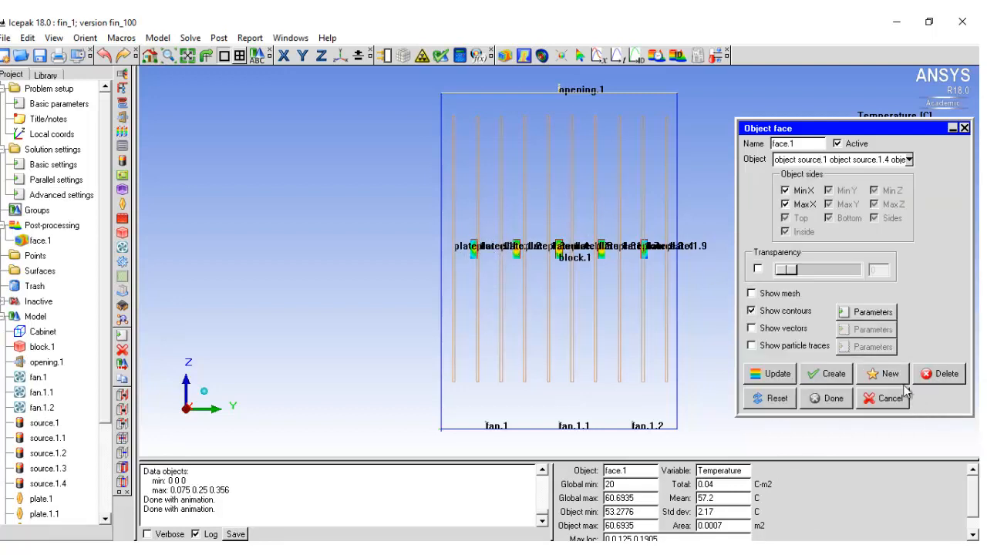
# Inspect the temperature contours on the sources up close, finish editing face.1 and deactivate it.
pyautogui.scroll(-2, 485, 271)
pyautogui.scroll(11, 493, 255)
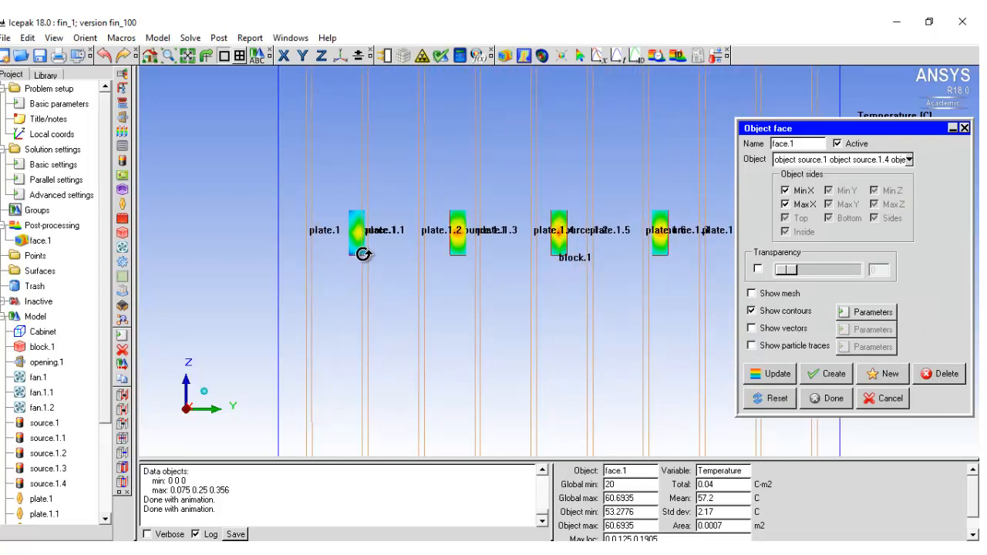
pyautogui.scroll(-4, 364, 255)
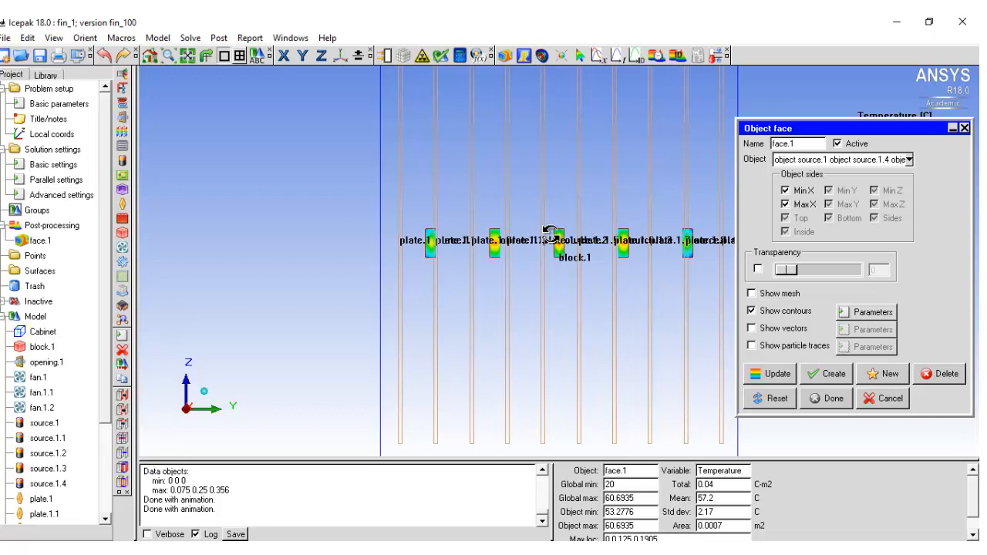
pyautogui.click(828, 398)
pyautogui.rightClick(30, 243)
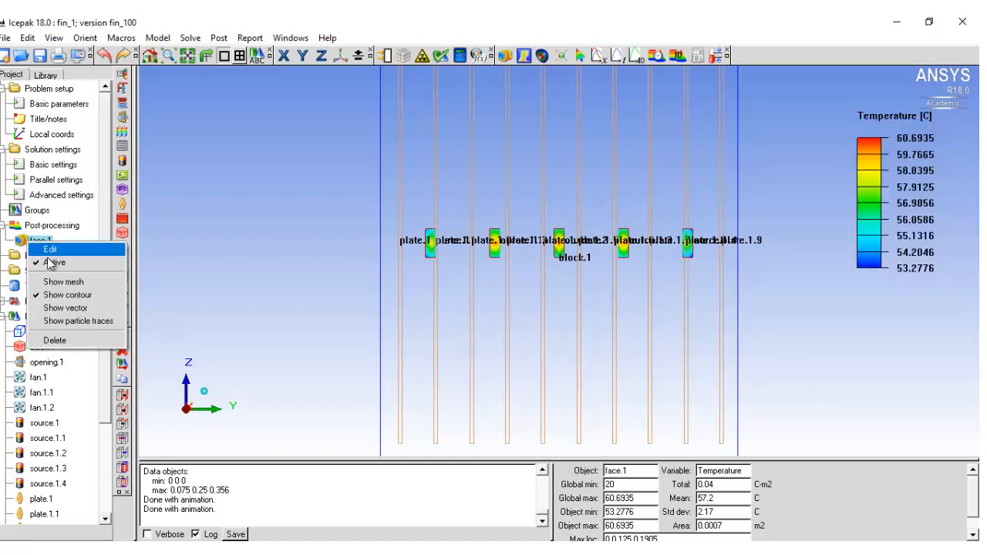
pyautogui.click(47, 261)
# Start a new object face plot on block.1 with contours shown.
pyautogui.click(505, 55)
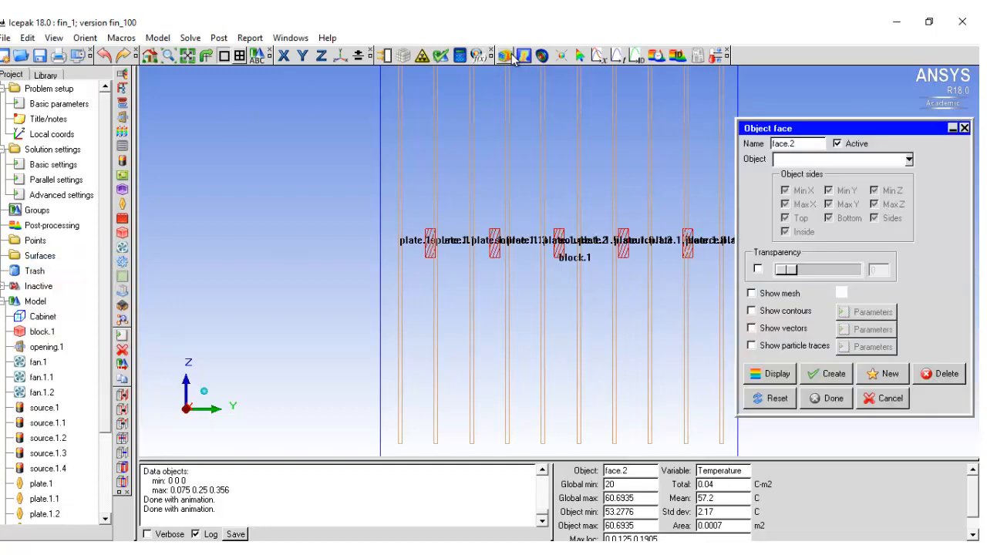
pyautogui.click(909, 159)
pyautogui.click(819, 202)
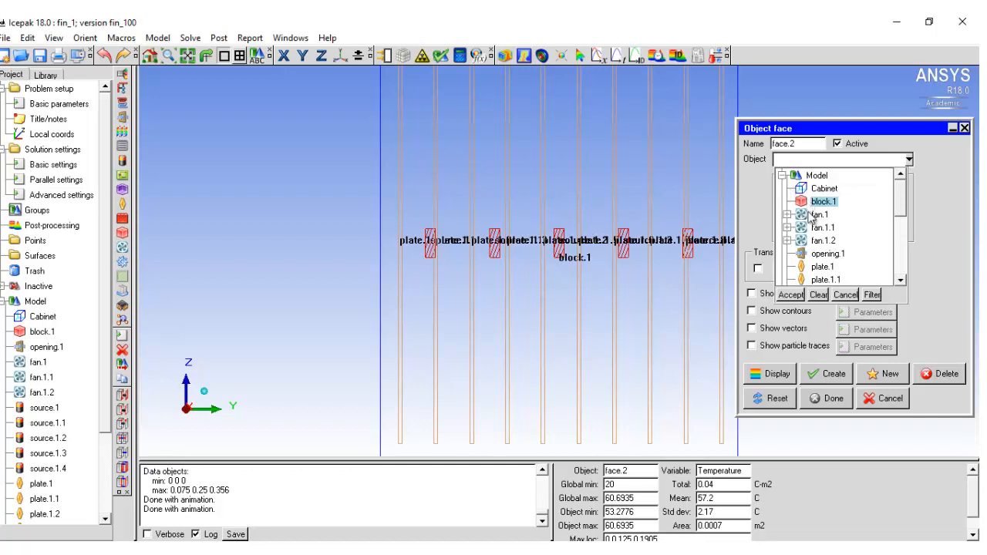
pyautogui.click(795, 295)
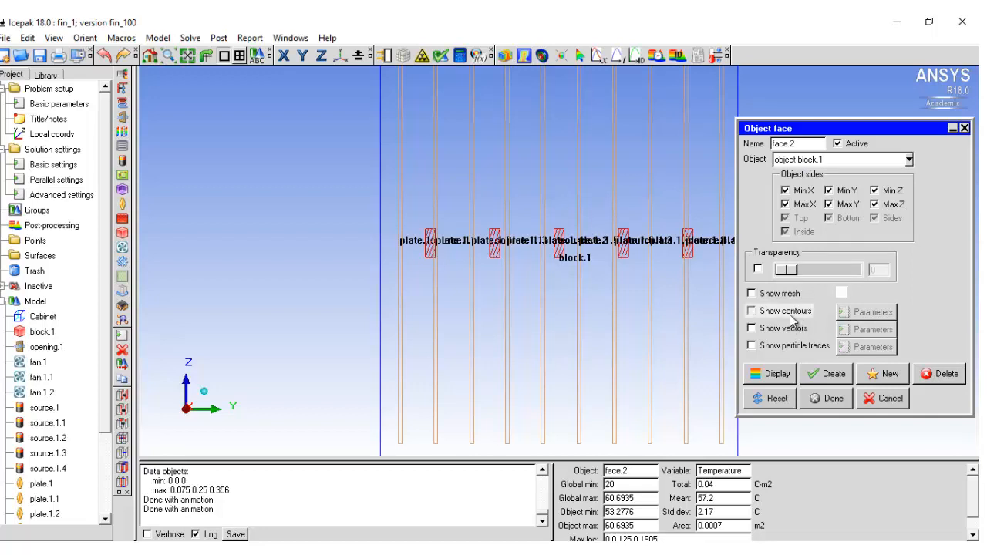
pyautogui.click(791, 315)
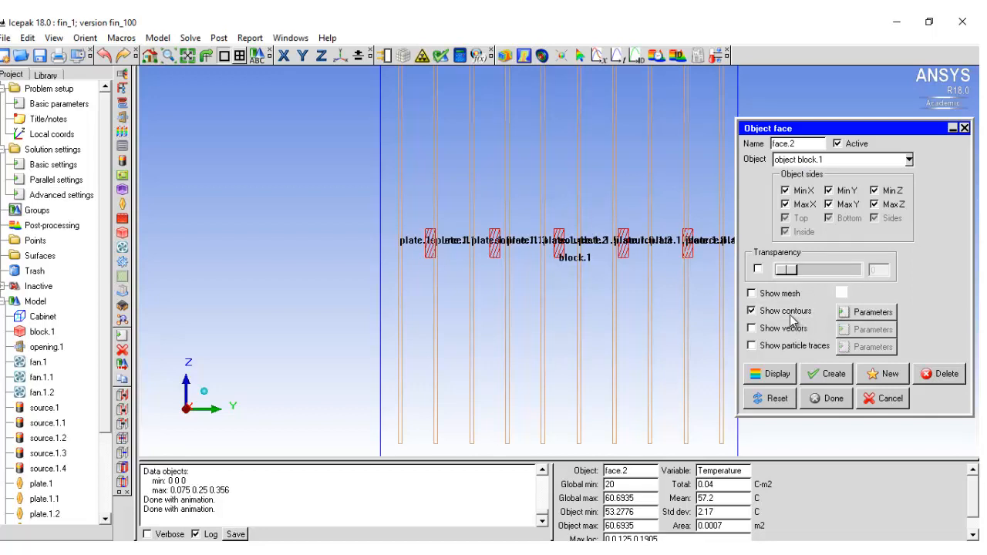
# Display the block's temperature as line contours without solid fill, using 200 levels and color levels calculated for this object.
pyautogui.click(873, 311)
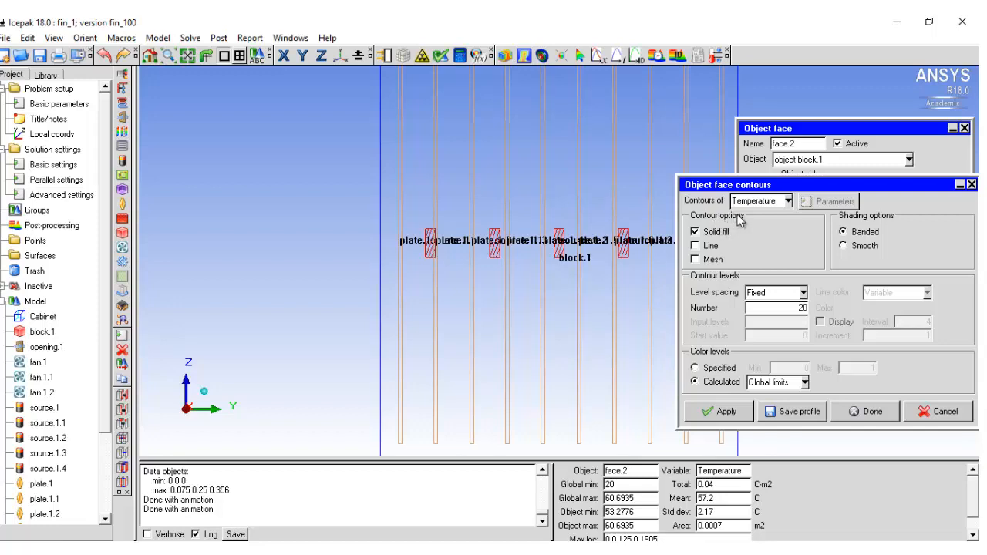
pyautogui.click(696, 233)
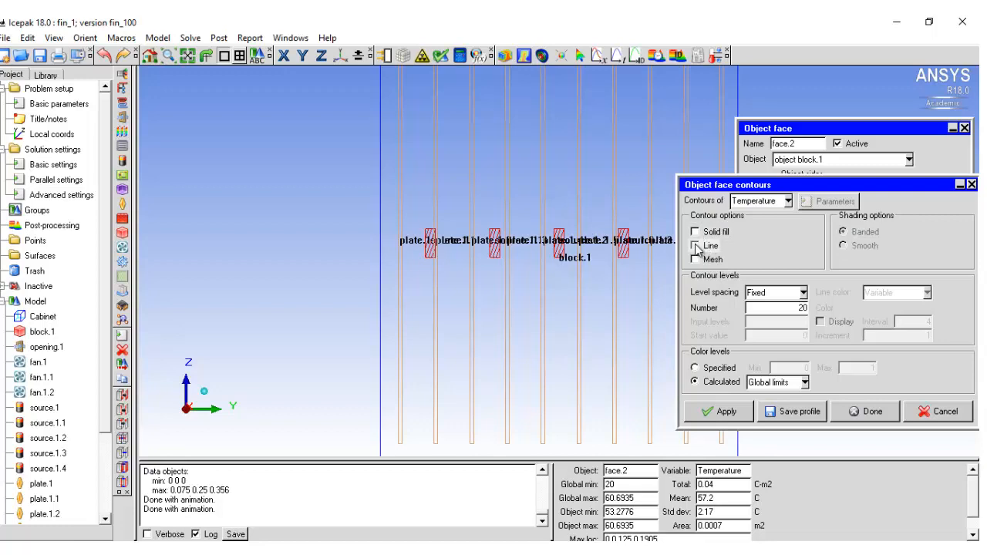
pyautogui.click(697, 245)
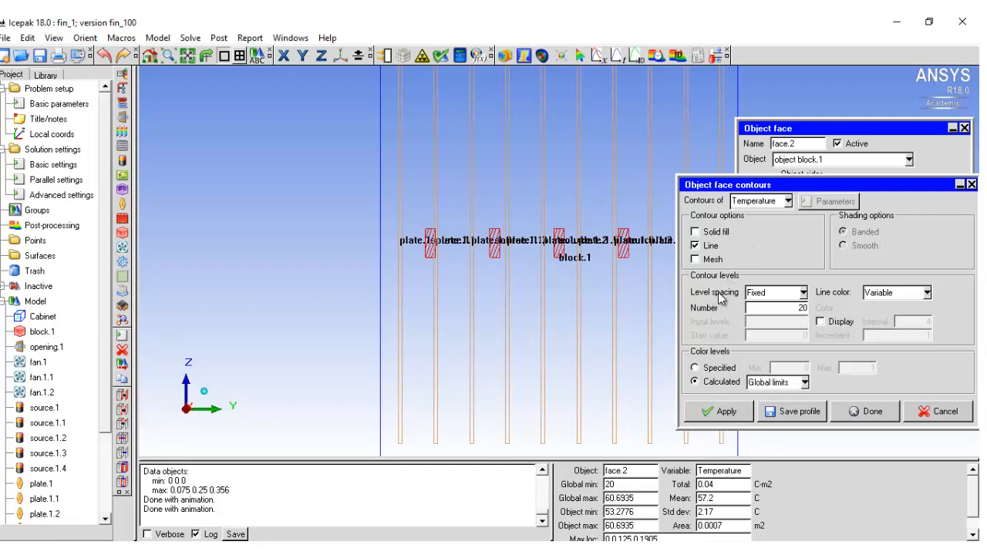
pyautogui.doubleClick(779, 308)
pyautogui.write('200')
pyautogui.click(766, 382)
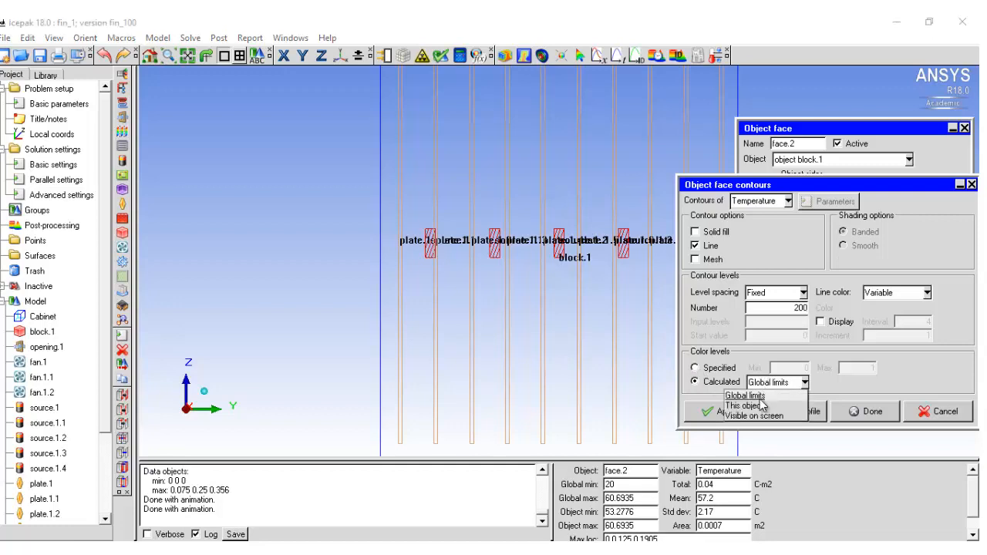
pyautogui.click(759, 406)
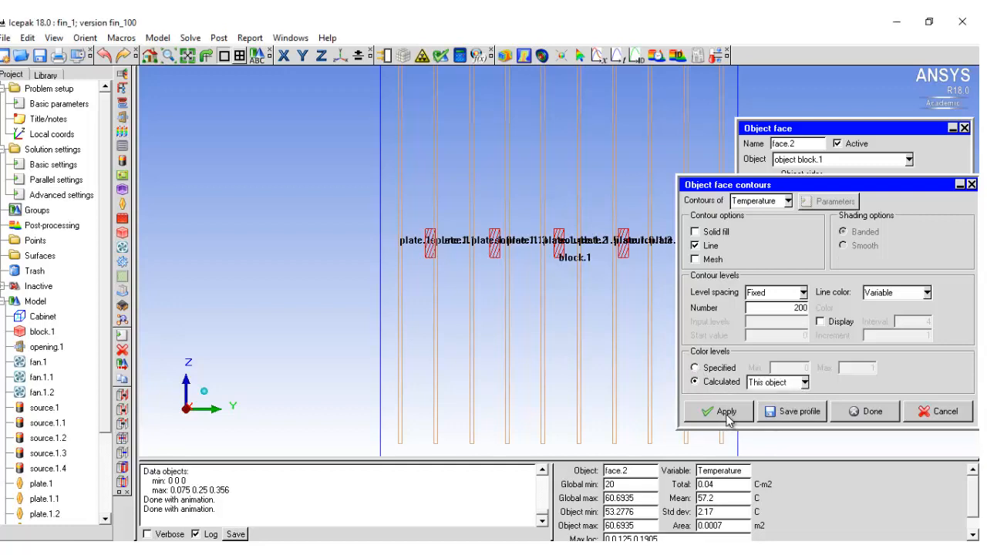
pyautogui.click(726, 412)
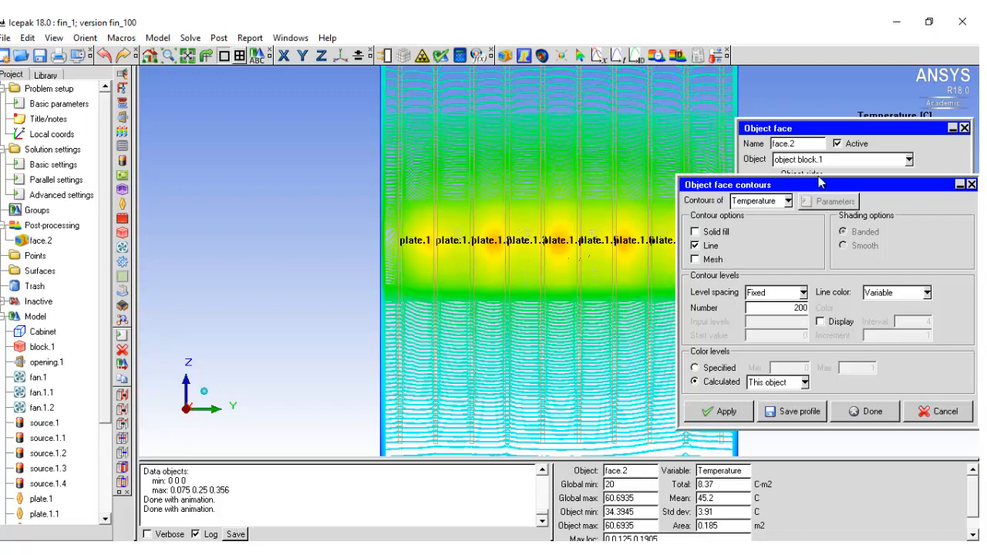
# Close the contour settings without saving a profile, finish editing the block face plot, and fit the whole model in view.
pyautogui.moveTo(820, 191); pyautogui.dragTo(792, 197)
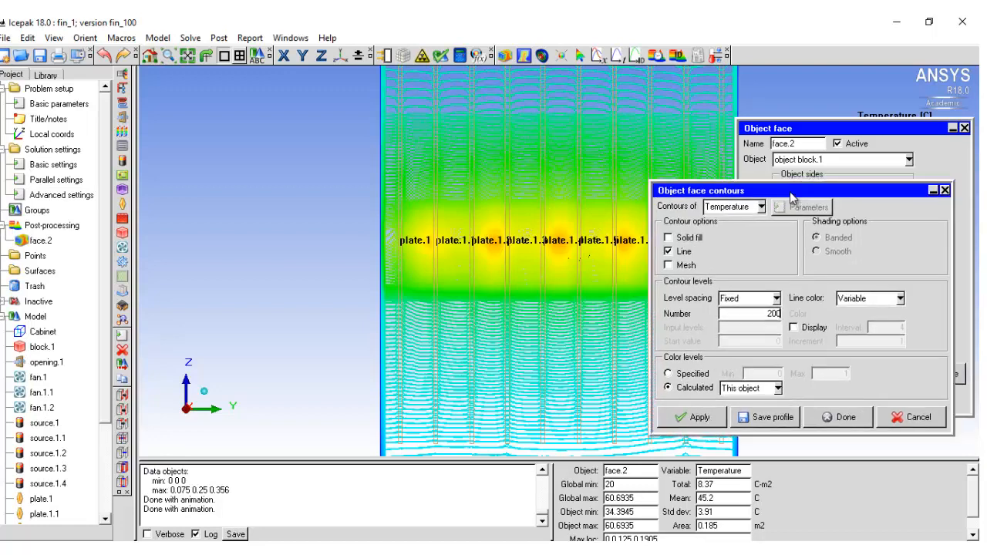
pyautogui.click(769, 418)
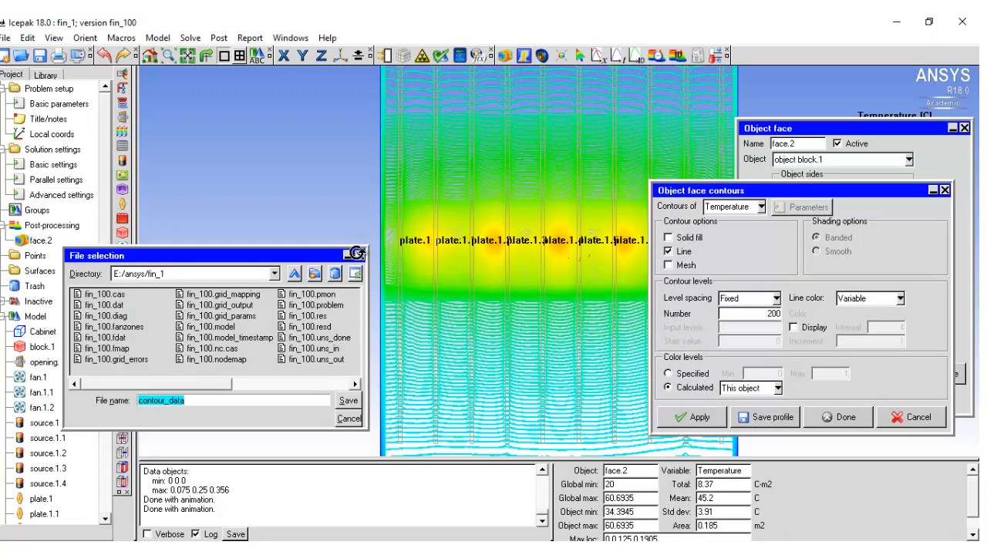
pyautogui.click(360, 256)
pyautogui.click(839, 418)
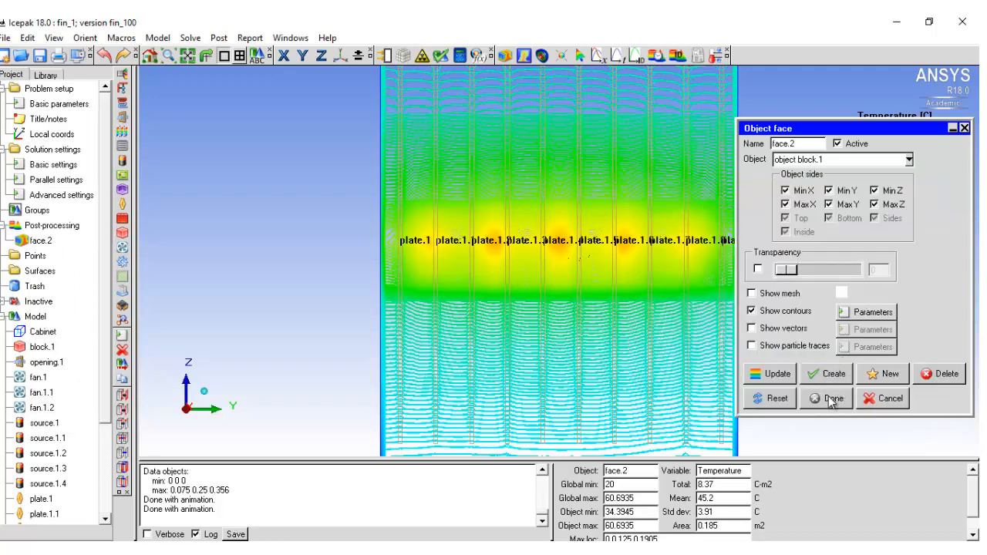
pyautogui.click(831, 399)
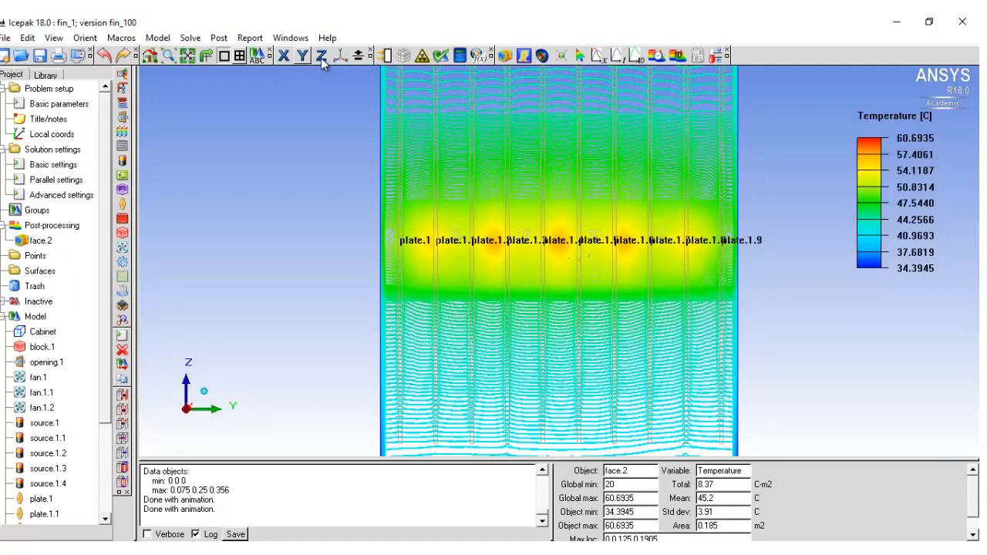
pyautogui.click(187, 55)
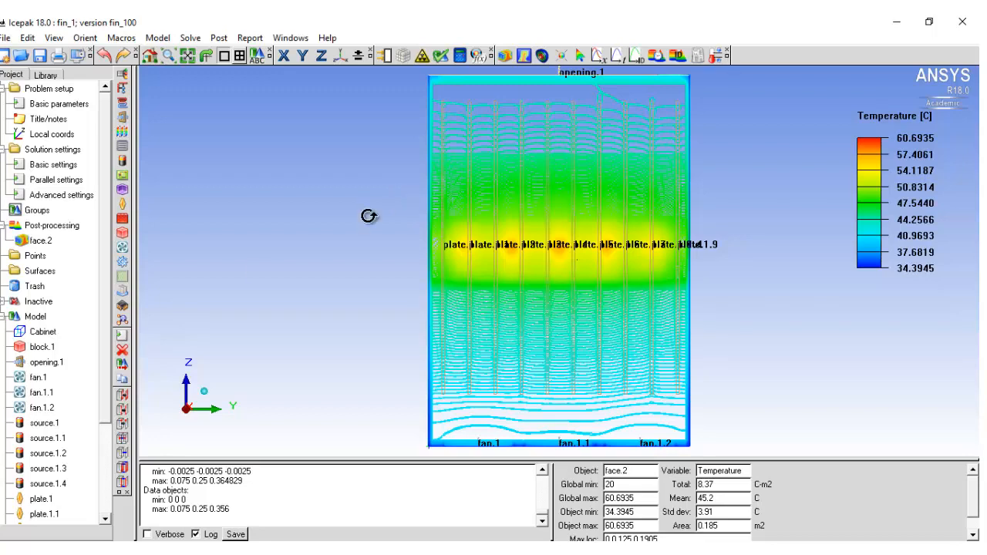
pyautogui.scroll(-3, 95, 315)
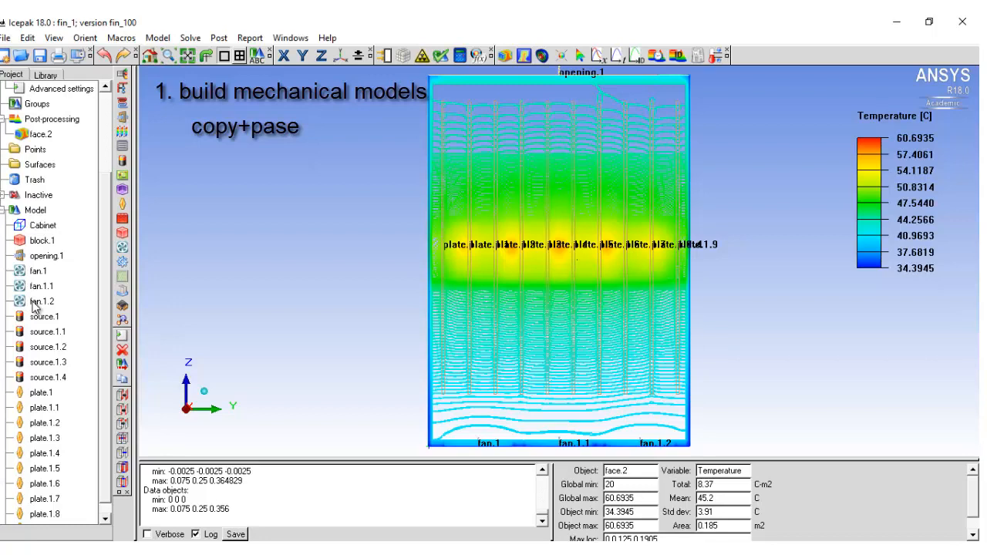
pyautogui.scroll(3, 34, 302)
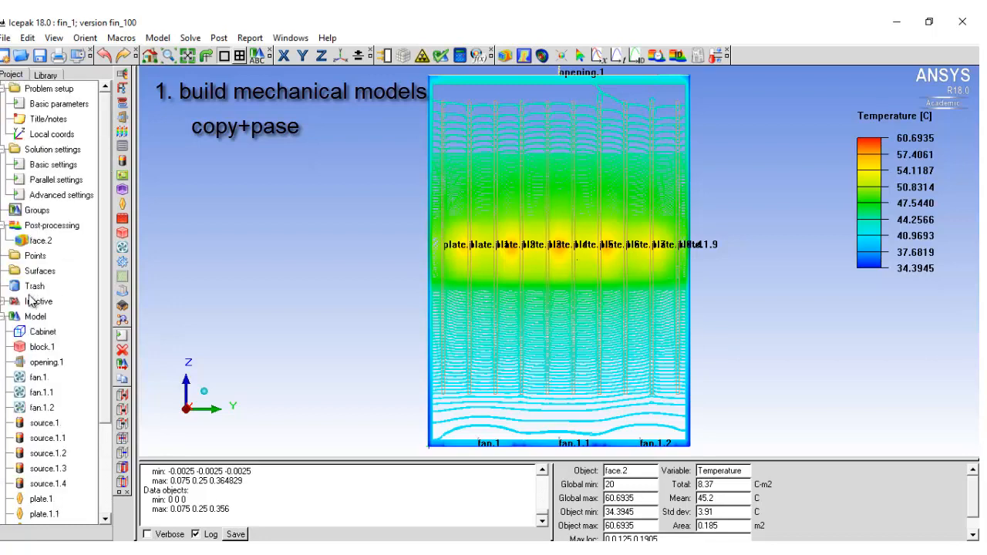